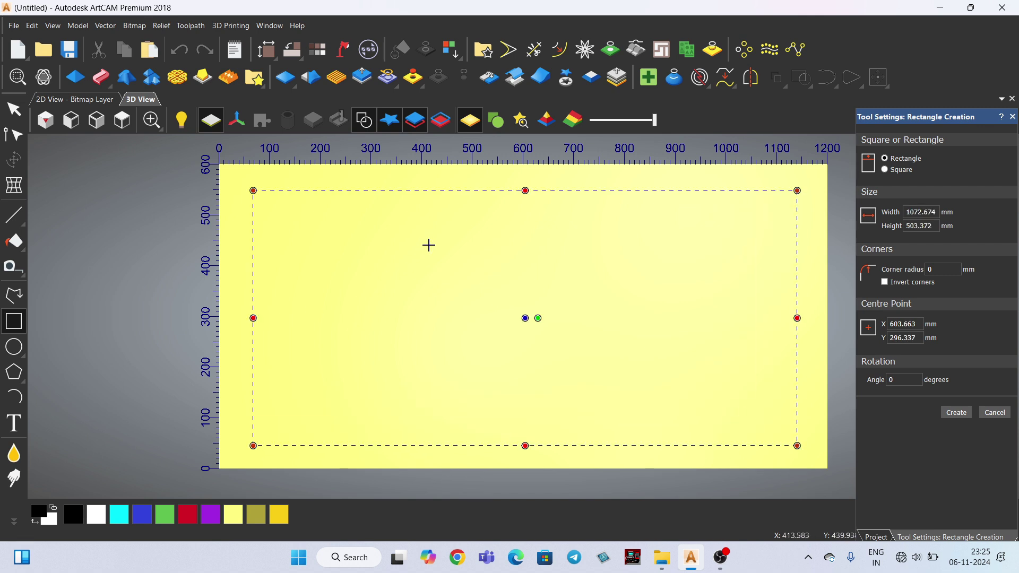
Step: Create a rectangle about 1073 by 503 mm and draw a circle about 420 mm in diameter inside it
{"action": "left_click", "coordinate": [956, 413]}
{"action": "left_click", "coordinate": [22, 354]}
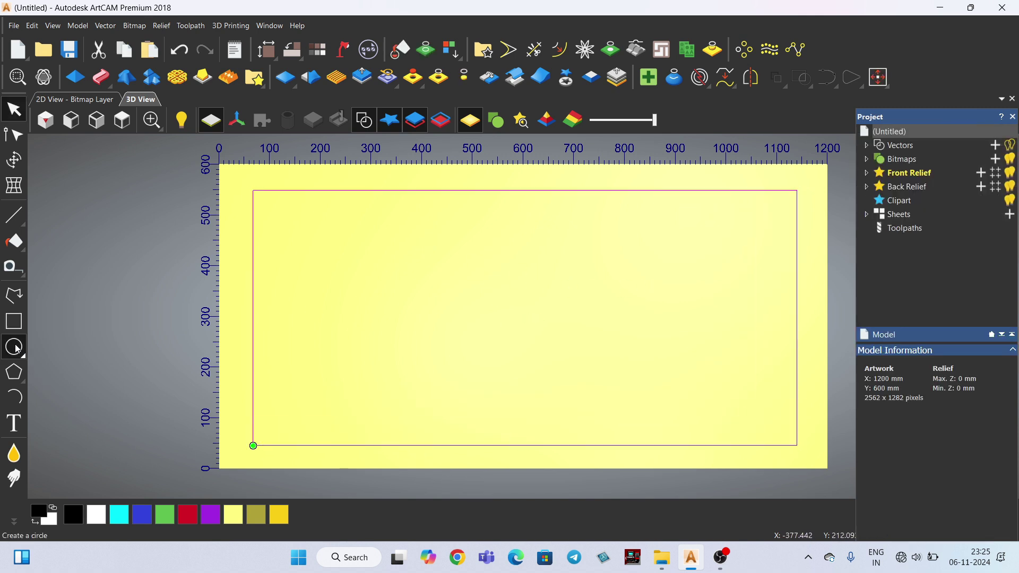
{"action": "left_click_drag", "start_coordinate": [514, 308], "coordinate": [595, 376]}
{"action": "key", "text": "Return"}
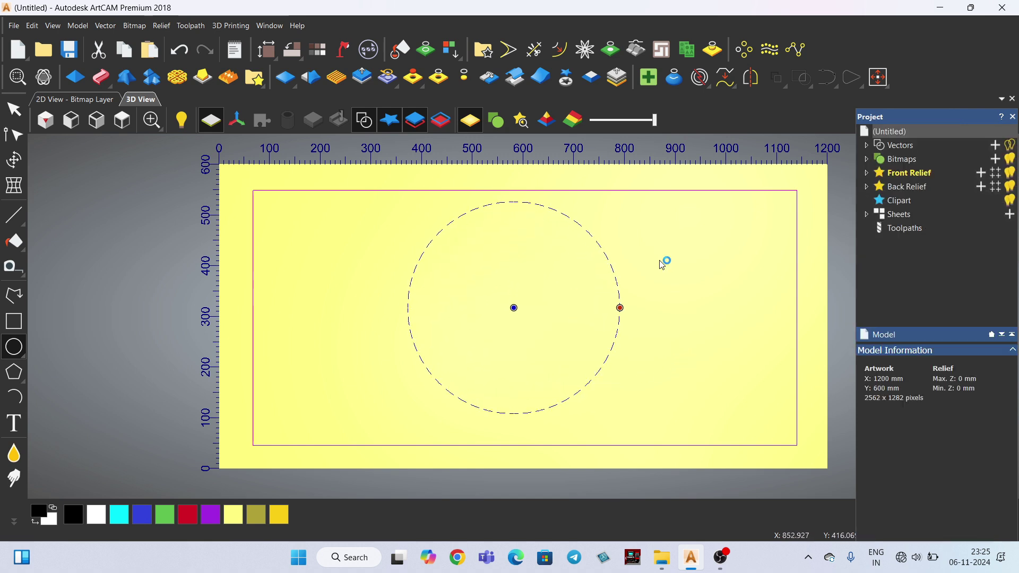
{"action": "left_click", "coordinate": [751, 399]}
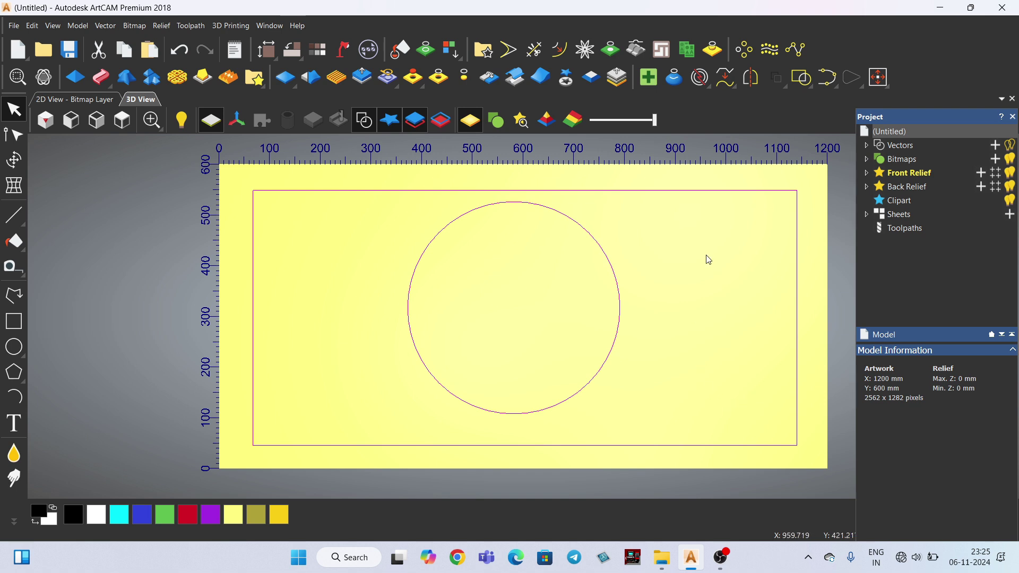
Step: Centre the rectangle and circle together on the page, and centre the circle on the page by itself
{"action": "left_click", "coordinate": [884, 83]}
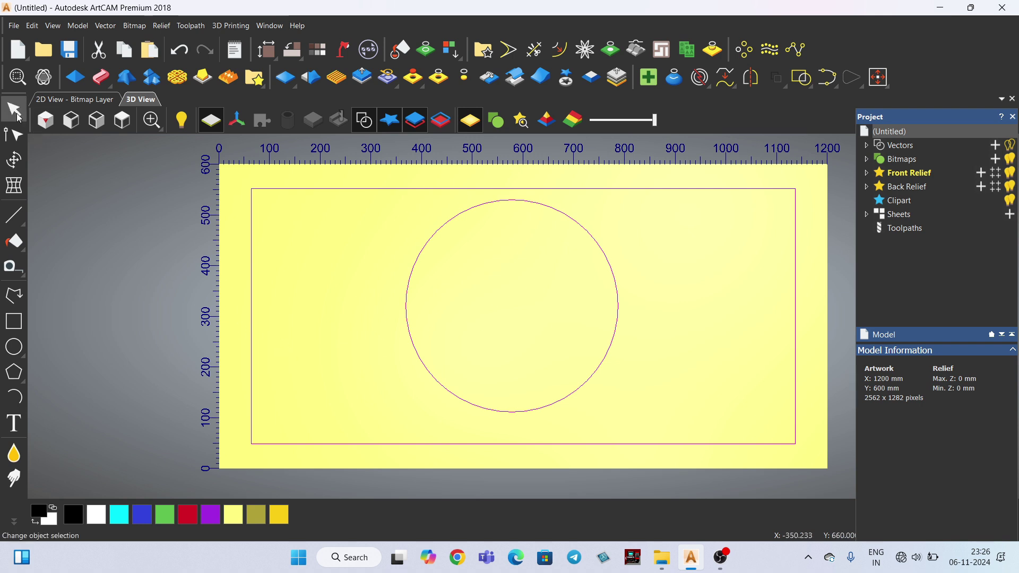
{"action": "left_click", "coordinate": [14, 144]}
{"action": "left_click", "coordinate": [358, 272]}
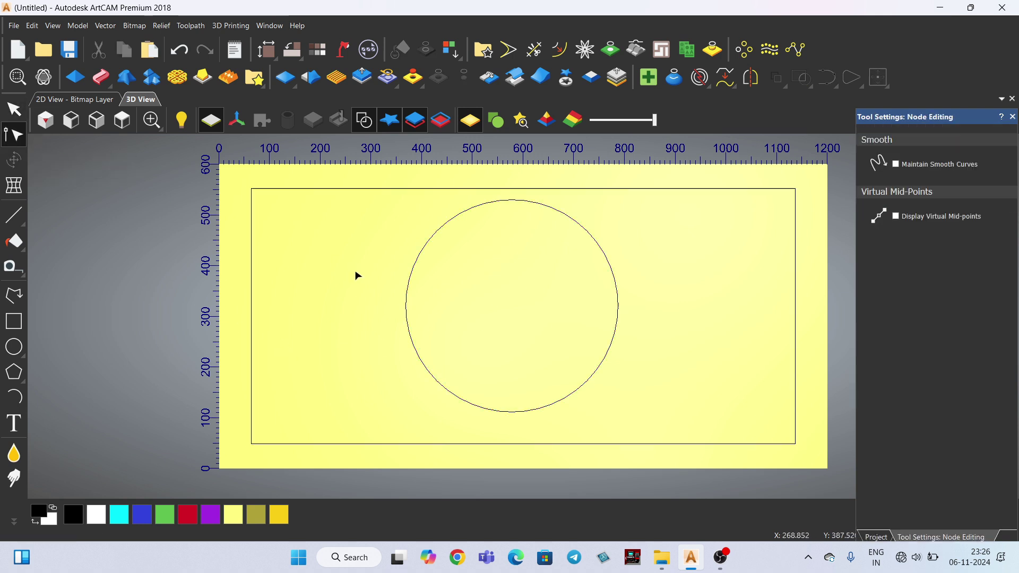
{"action": "left_click", "coordinate": [425, 255]}
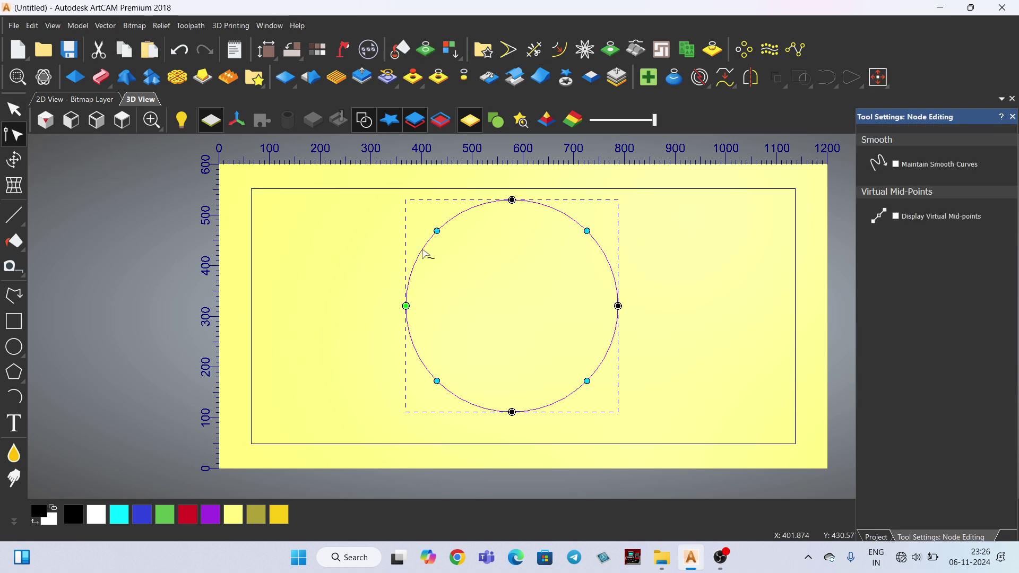
{"action": "left_click", "coordinate": [880, 79]}
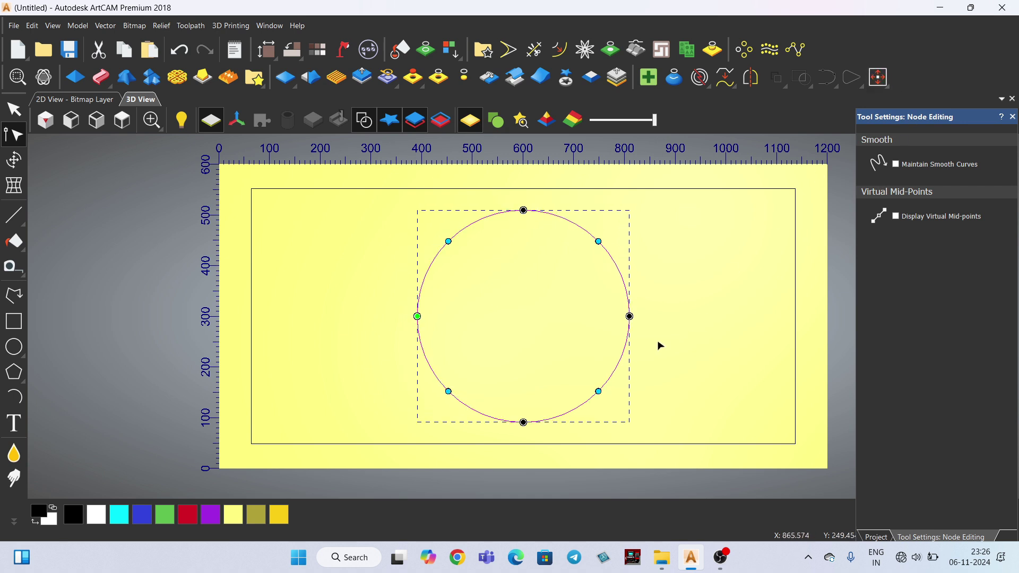
{"action": "left_click", "coordinate": [488, 289]}
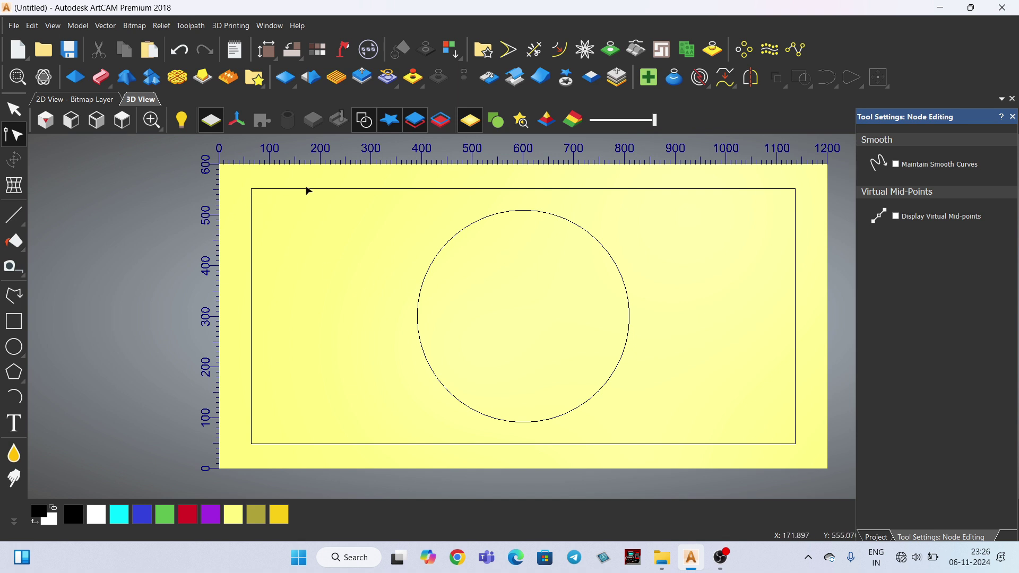
Step: Hide the docked Project and Tool Settings panels and restore them
{"action": "left_click", "coordinate": [1013, 118]}
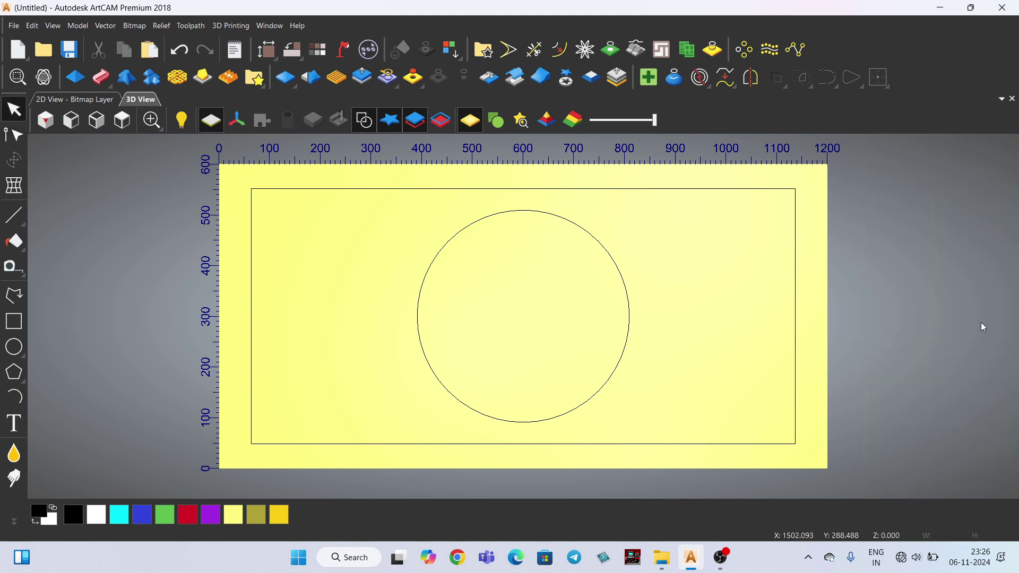
{"action": "right_click", "coordinate": [973, 57]}
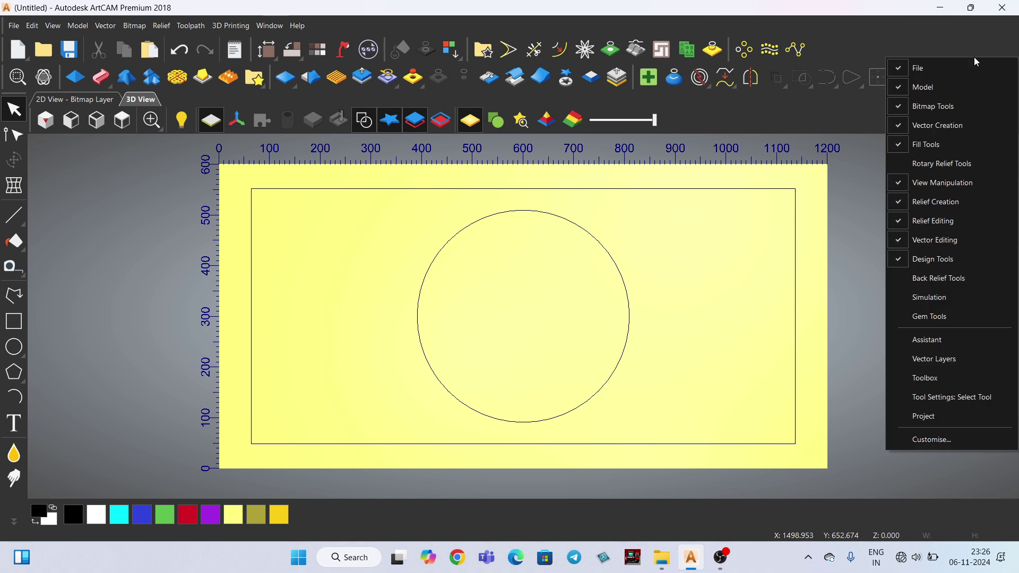
{"action": "left_click", "coordinate": [936, 415]}
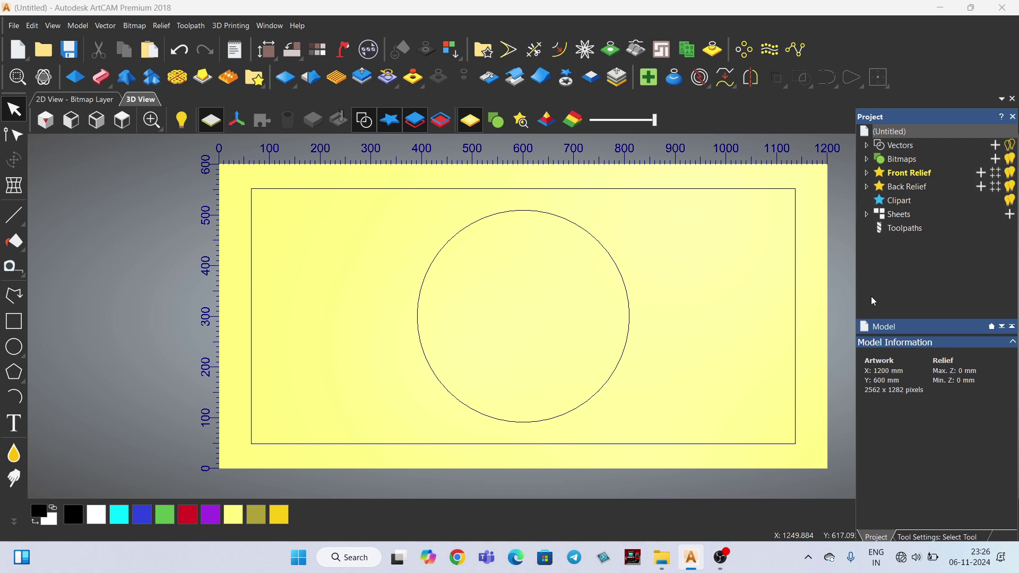
{"action": "right_click", "coordinate": [979, 47]}
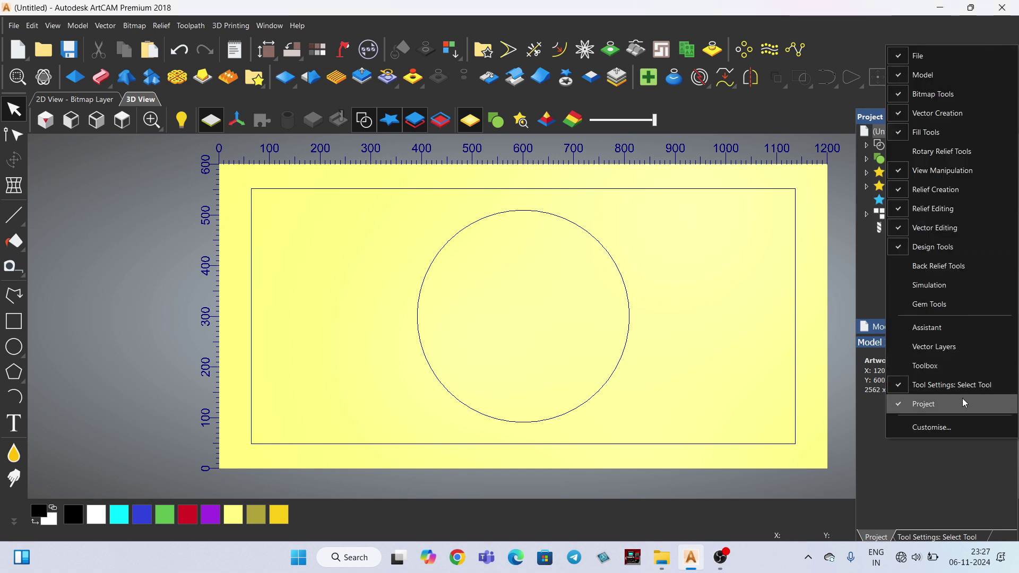
{"action": "left_click", "coordinate": [895, 485]}
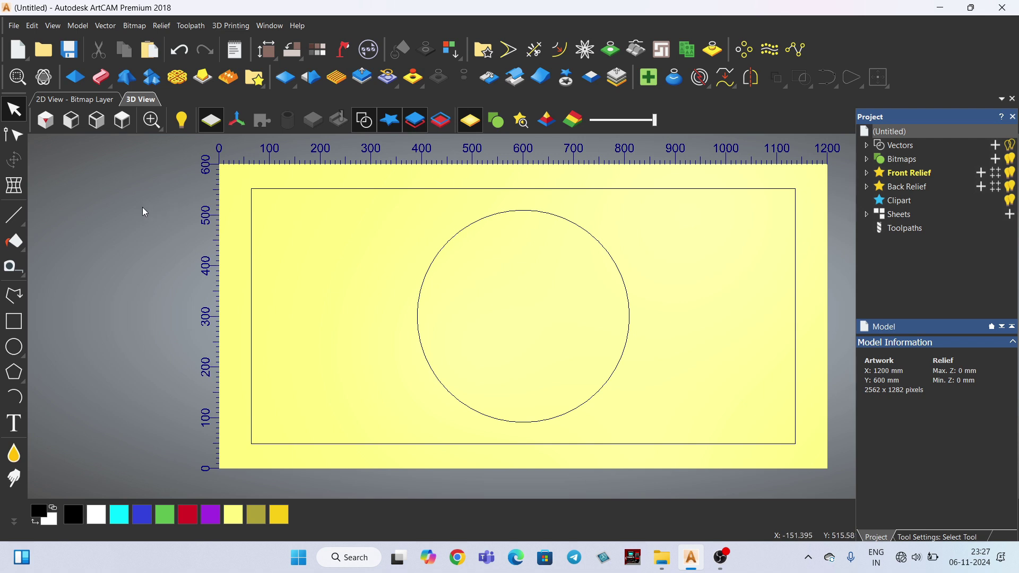
Step: Select the rectangle in node editing mode and return to the object selection tool
{"action": "left_click", "coordinate": [22, 137]}
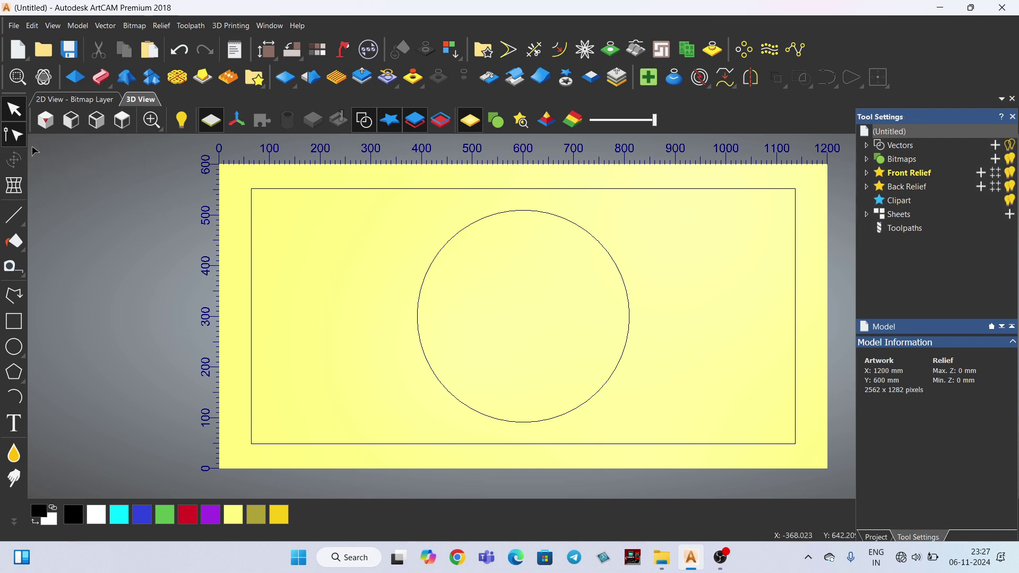
{"action": "key", "text": "n"}
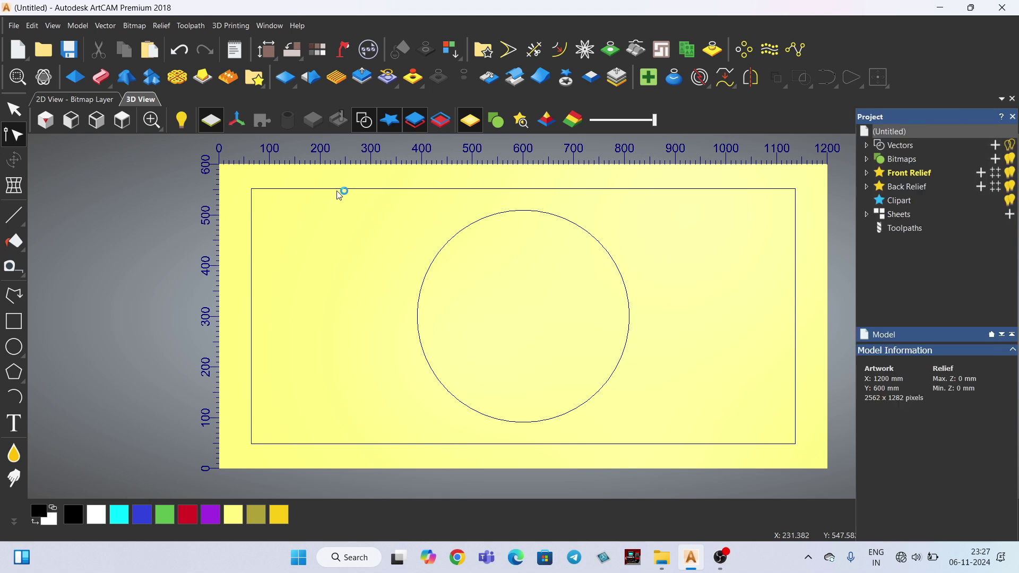
{"action": "key", "text": "n"}
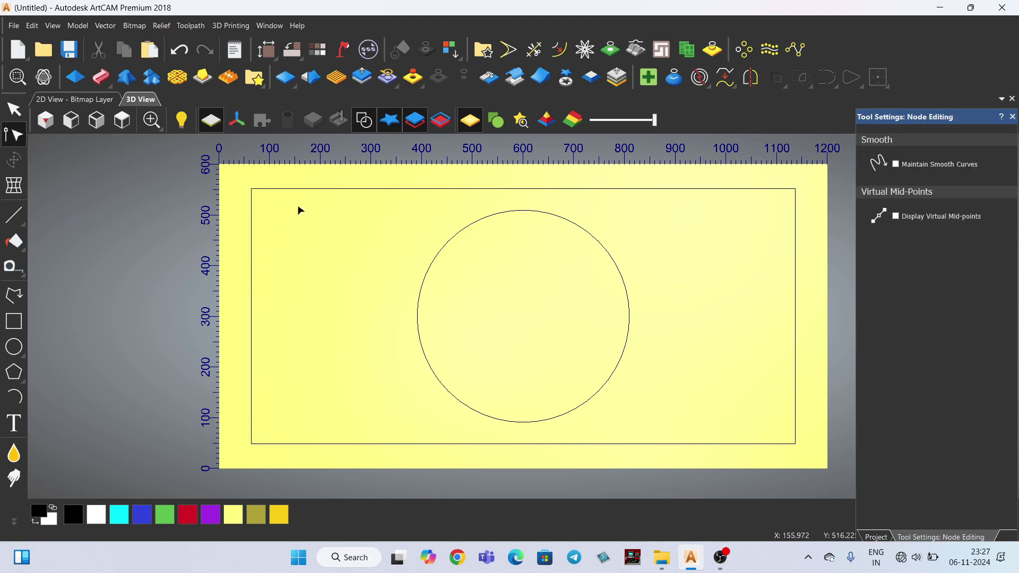
{"action": "left_click", "coordinate": [295, 195]}
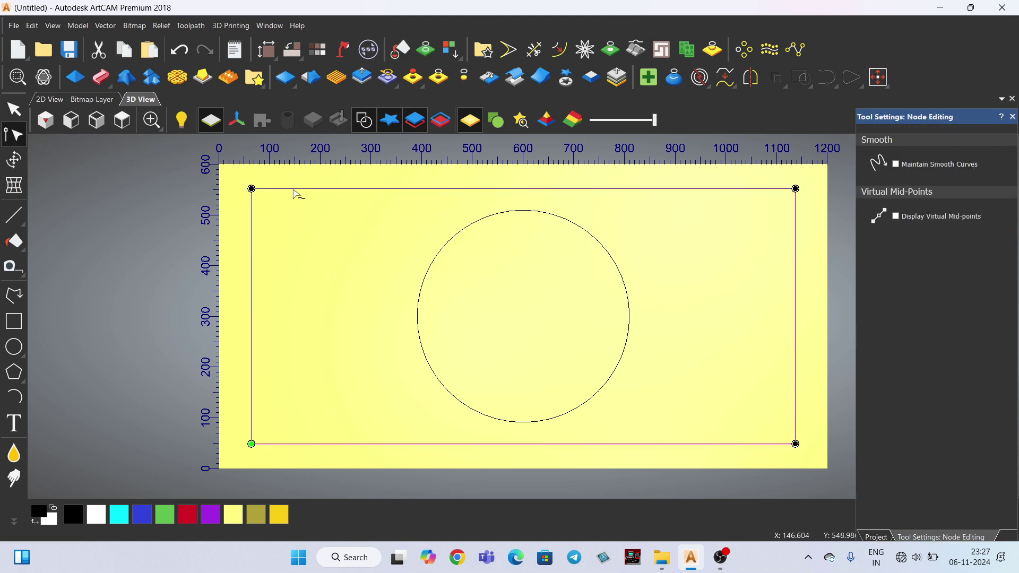
{"action": "key", "text": "n"}
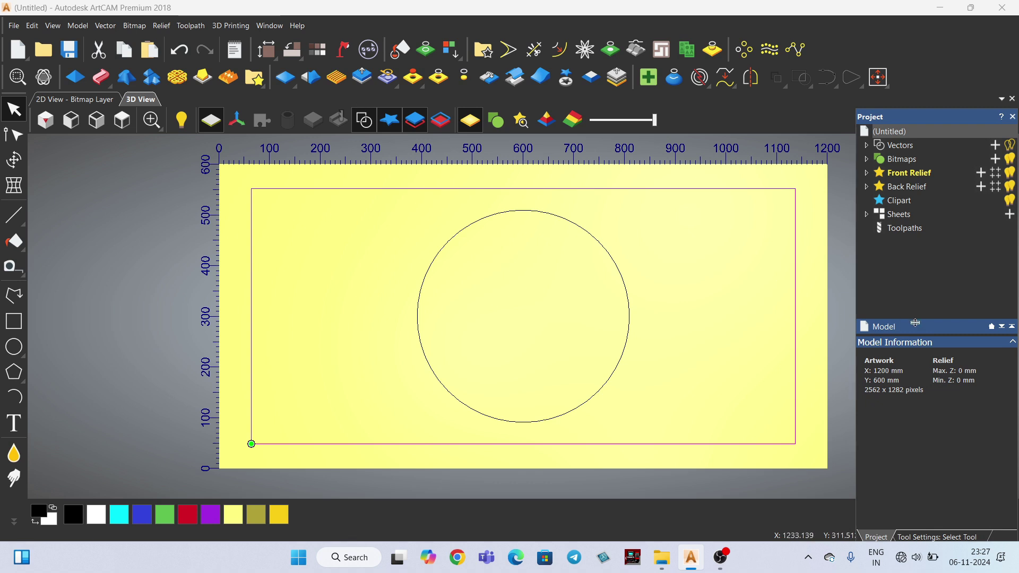
Step: Start a 2D Area Clearance toolpath and associate it with Selected Vectors
{"action": "left_click", "coordinate": [903, 230]}
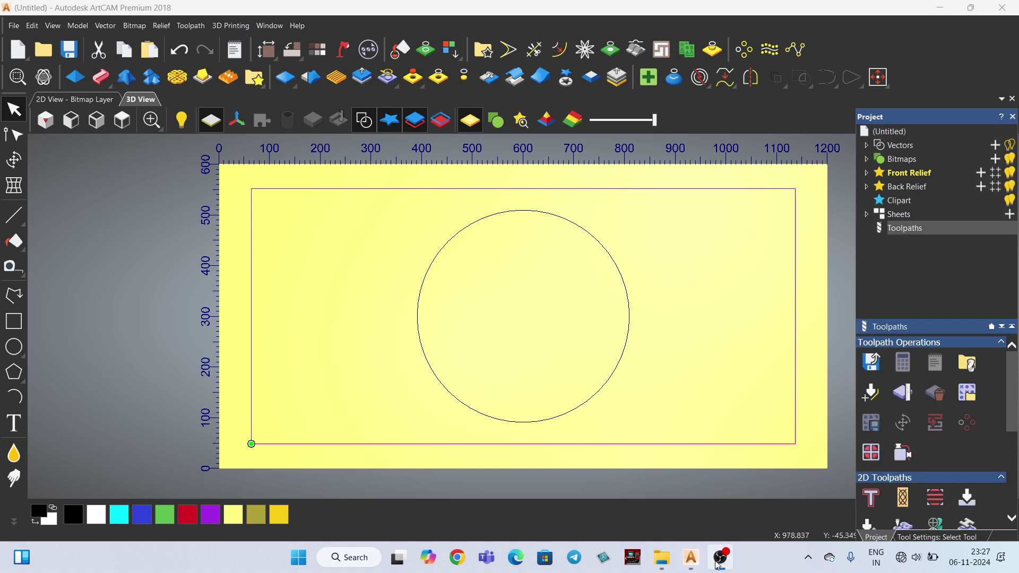
{"action": "left_click", "coordinate": [687, 561]}
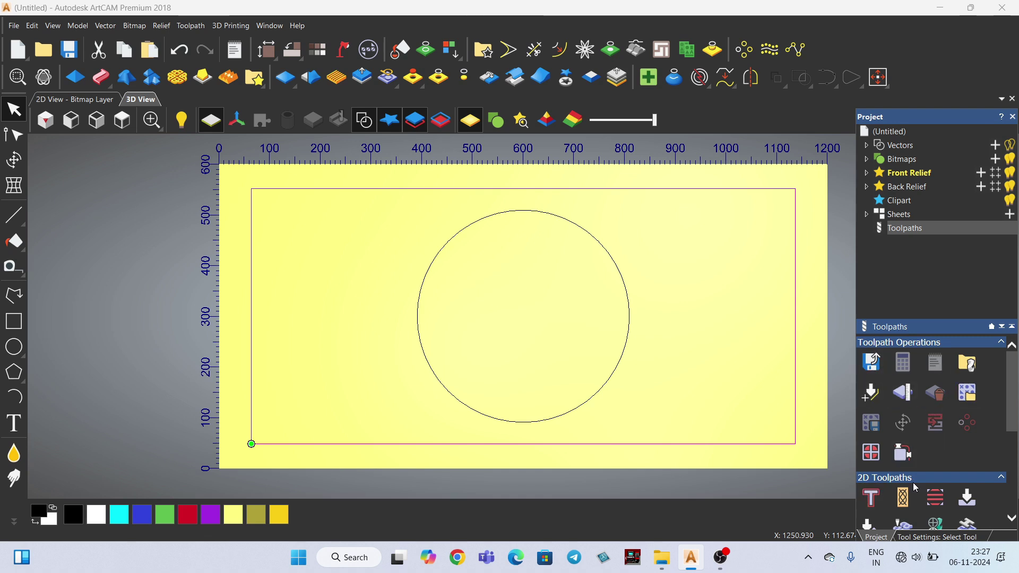
{"action": "scroll", "coordinate": [875, 488], "scroll_direction": "down", "scroll_amount": 2}
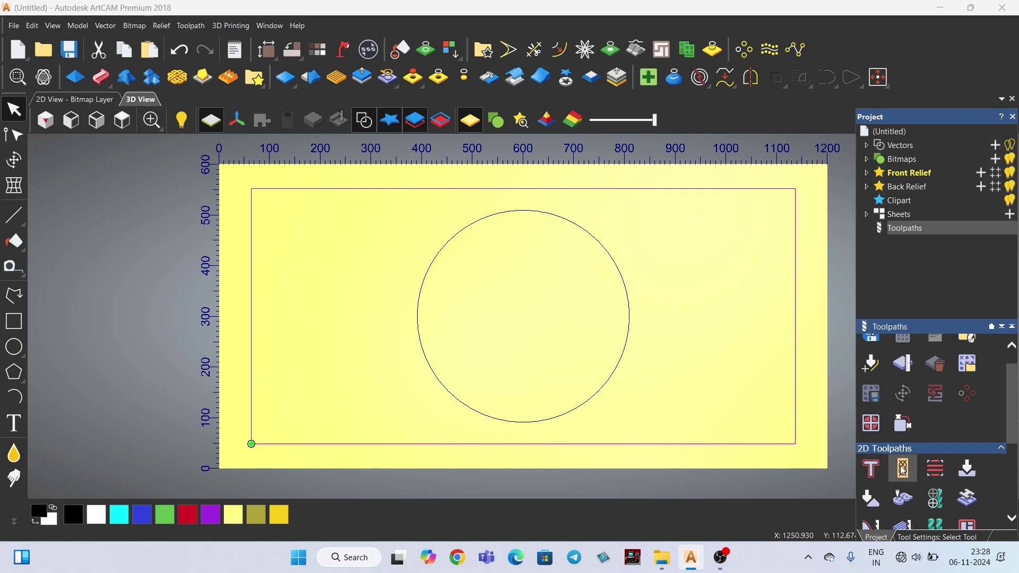
{"action": "left_click", "coordinate": [938, 470]}
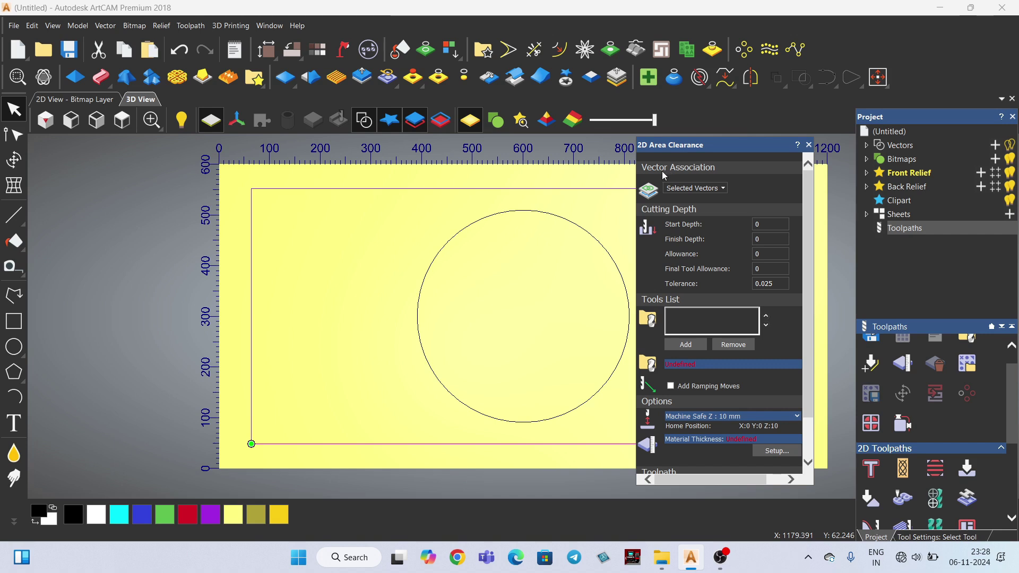
{"action": "left_click", "coordinate": [721, 195]}
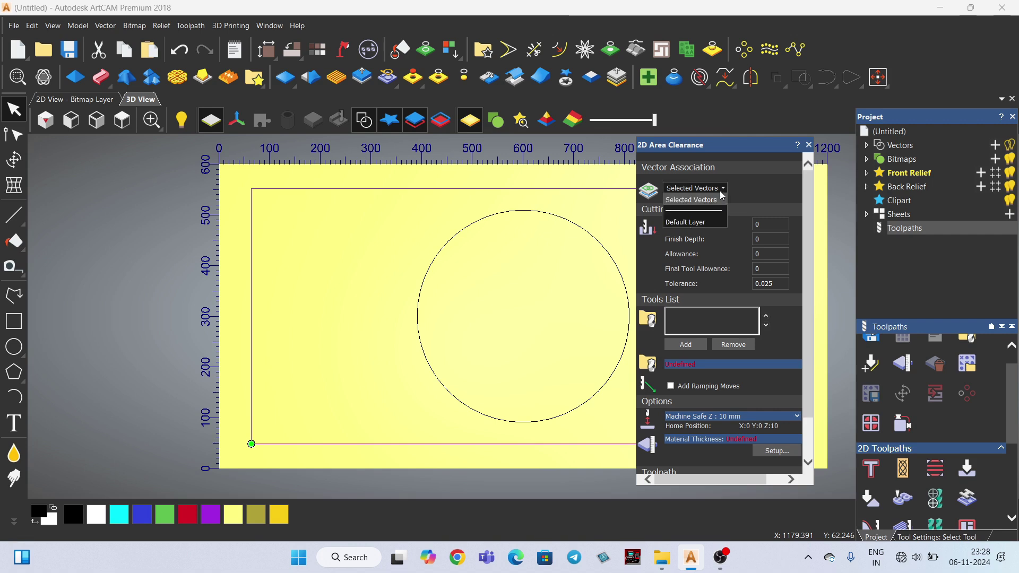
{"action": "left_click", "coordinate": [685, 222]}
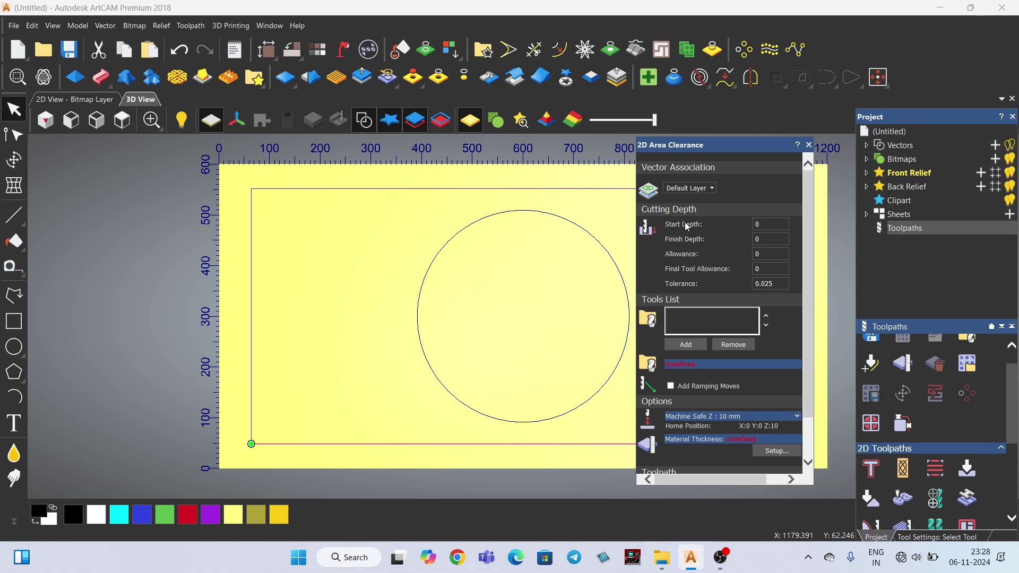
{"action": "left_click", "coordinate": [696, 190]}
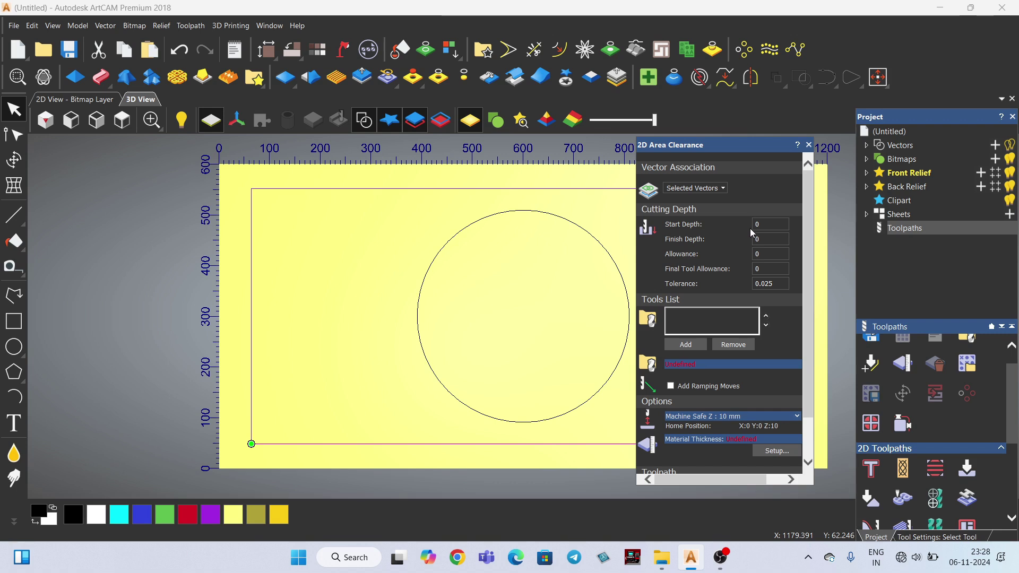
Step: Set the area clearance start depth to 0 and the finish depth to 11
{"action": "double_click", "coordinate": [774, 227]}
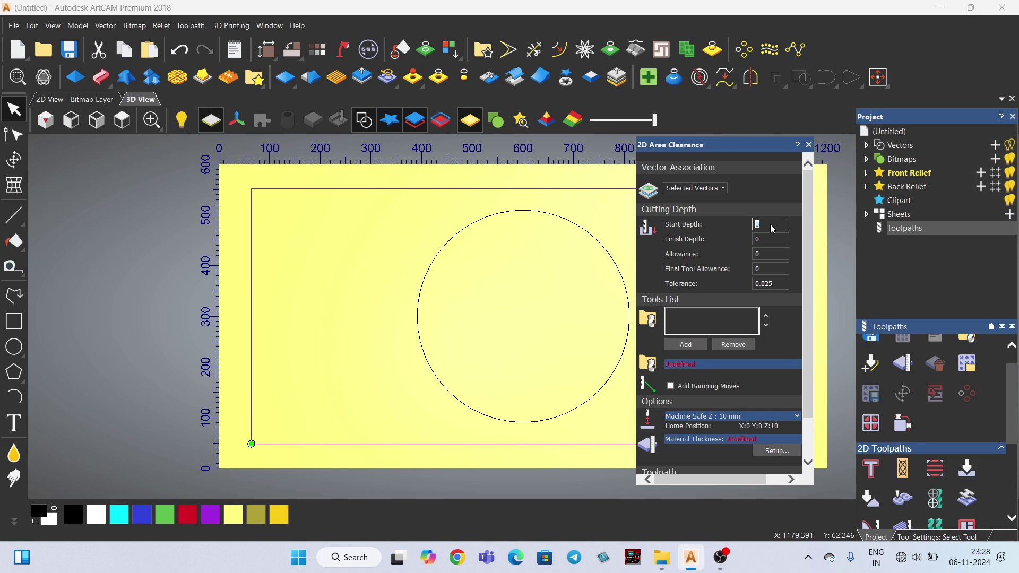
{"action": "left_click", "coordinate": [771, 224]}
{"action": "double_click", "coordinate": [772, 225]}
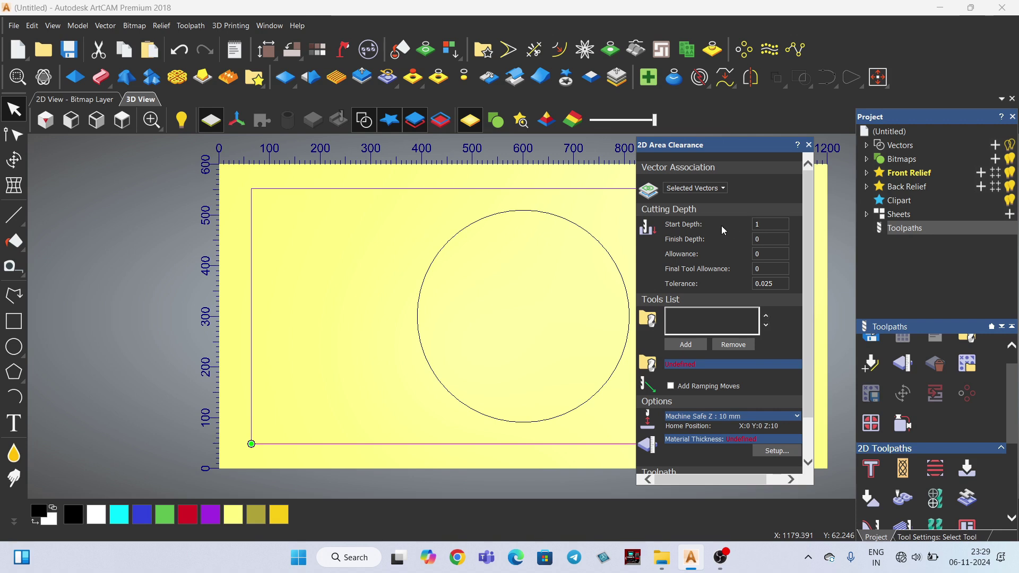
{"action": "type", "text": "0"}
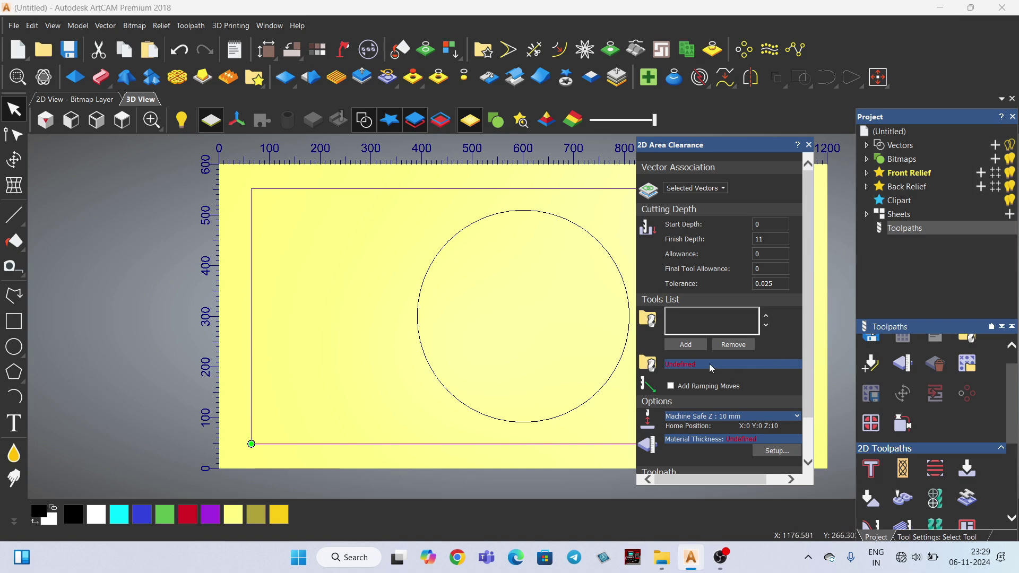
Step: Add the End Mill 6 mm from the Wood or Plastic roughing tools to the toolpath's tools list
{"action": "left_click", "coordinate": [685, 346]}
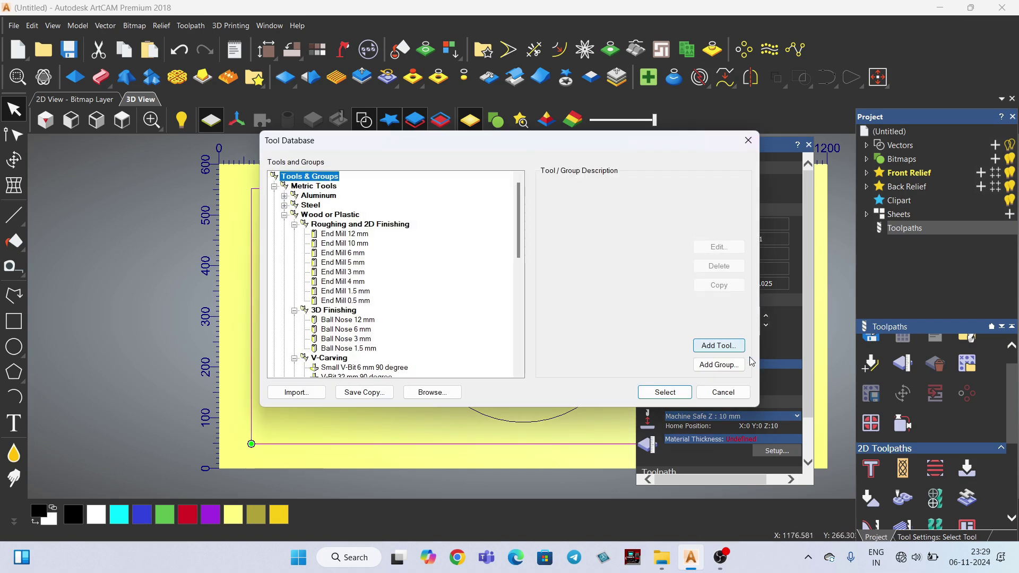
{"action": "left_click", "coordinate": [343, 253]}
{"action": "left_click", "coordinate": [667, 393]}
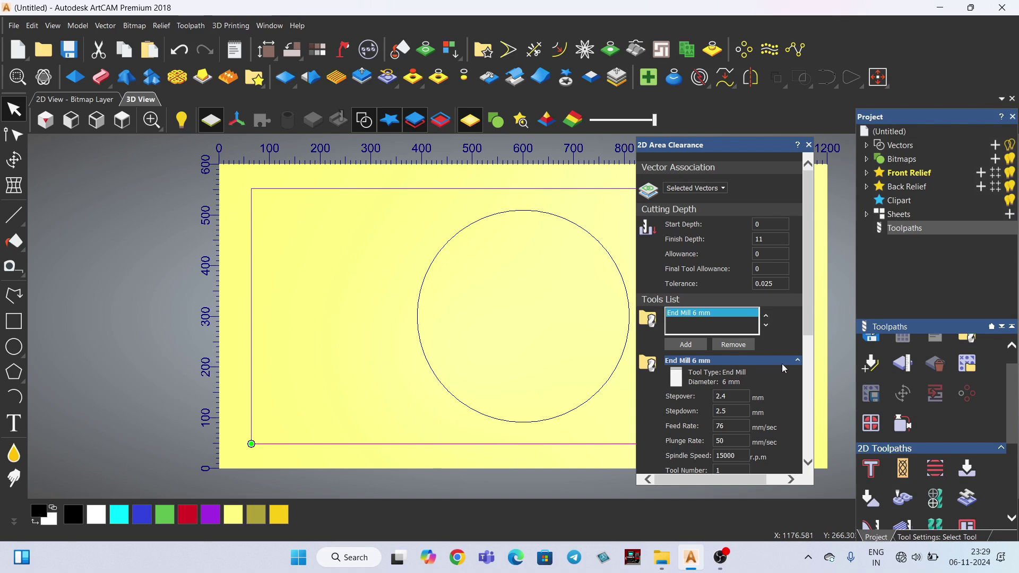
Step: Set the 6 mm end mill's stepover to 2 mm and its stepdown to 5 mm
{"action": "scroll", "coordinate": [785, 368], "scroll_direction": "down", "scroll_amount": 5}
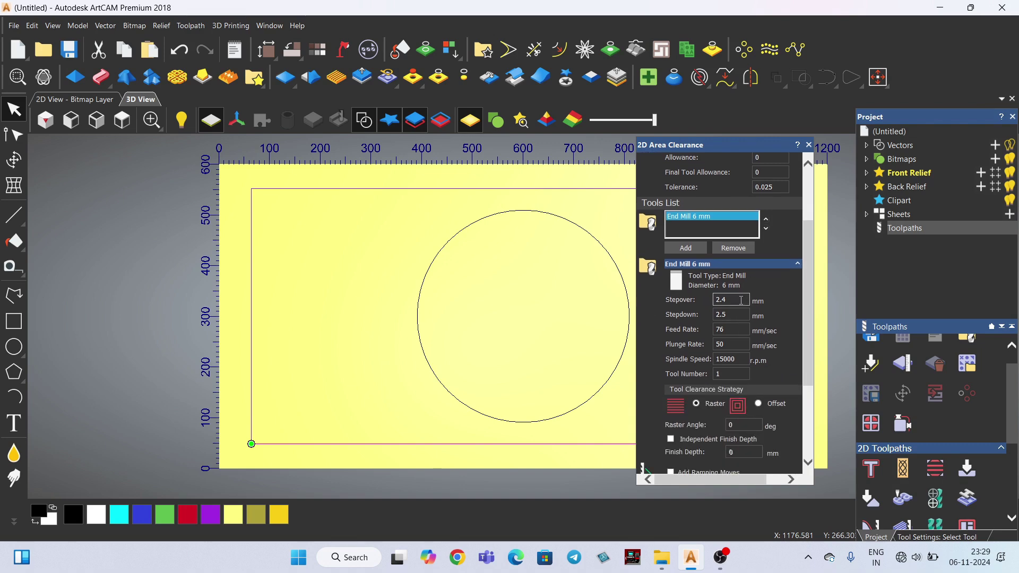
{"action": "left_click_drag", "start_coordinate": [739, 300], "coordinate": [654, 308]}
{"action": "type", "text": "2"}
{"action": "double_click", "coordinate": [723, 321]}
{"action": "type", "text": "5"}
Step: Set the material thickness to 15 mm in the toolpath's material setup
{"action": "scroll", "coordinate": [740, 355], "scroll_direction": "down", "scroll_amount": 5}
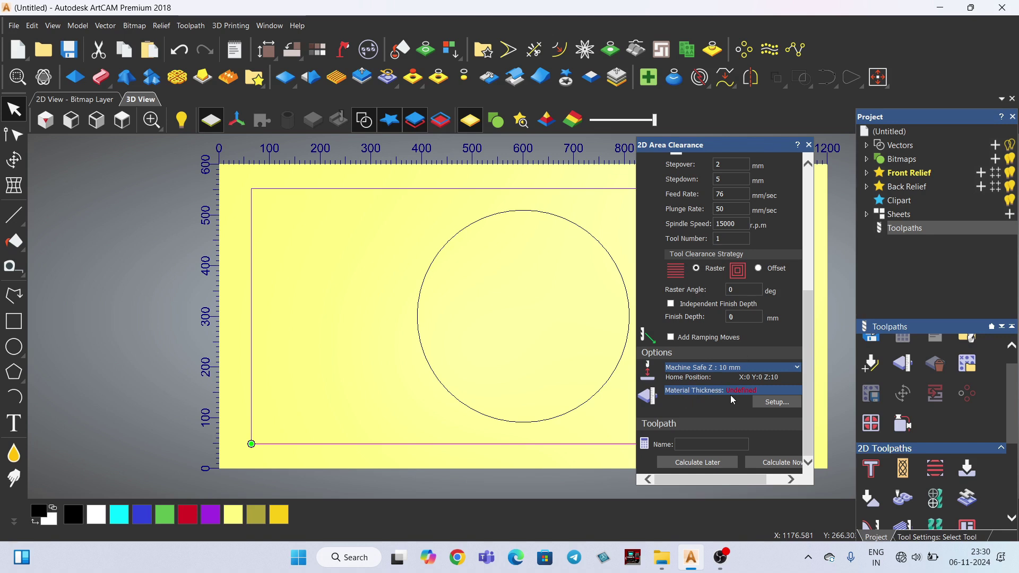
{"action": "left_click", "coordinate": [776, 404]}
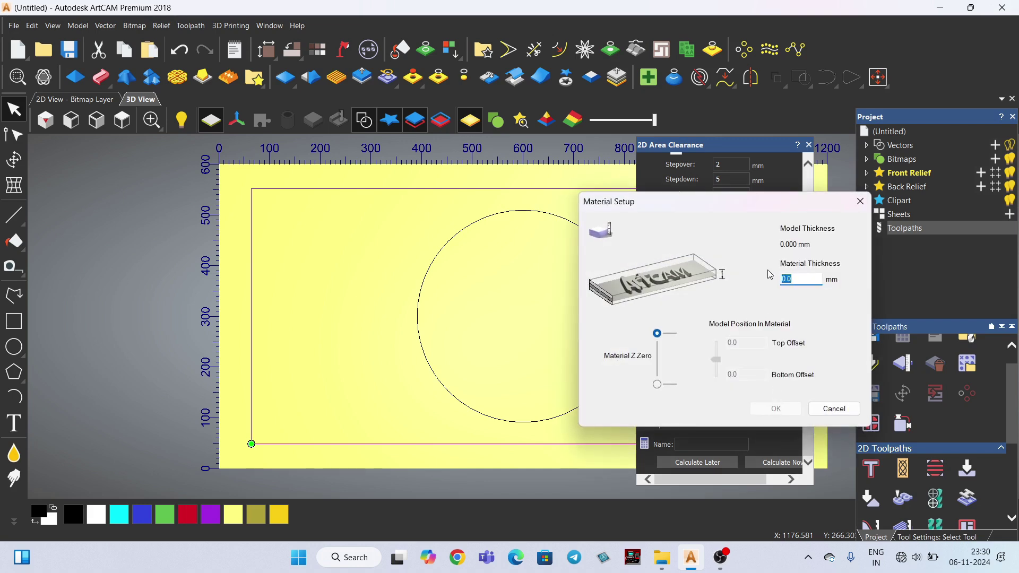
{"action": "type", "text": "15"}
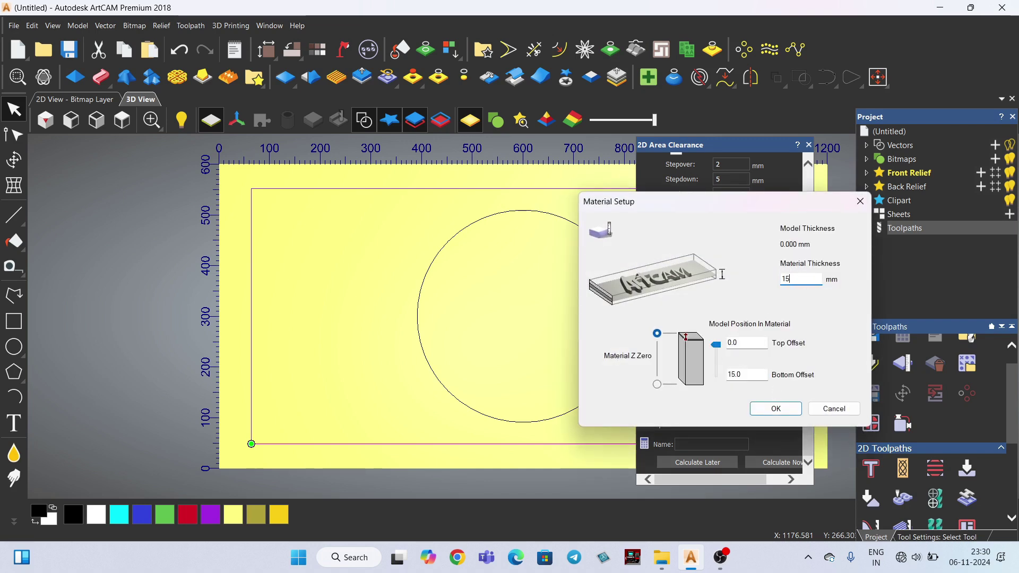
{"action": "left_click", "coordinate": [790, 407]}
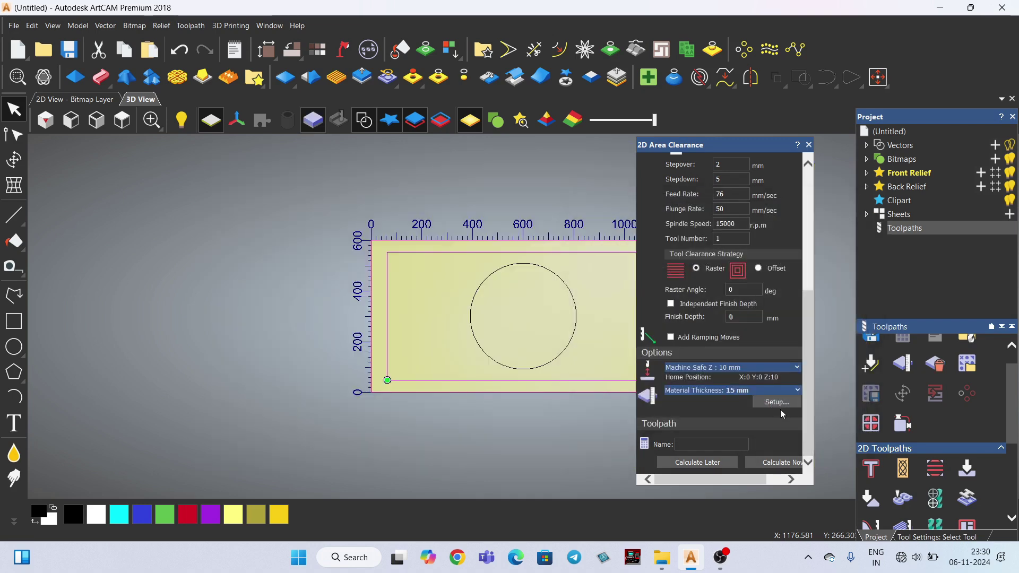
Step: Name the area clearance toolpath "2d clearanc" and calculate it immediately with the raster strategy at 0 degrees
{"action": "left_click", "coordinate": [715, 446]}
{"action": "type", "text": "2d clearanc"}
{"action": "left_click", "coordinate": [730, 463]}
{"action": "right_click", "coordinate": [730, 462]}
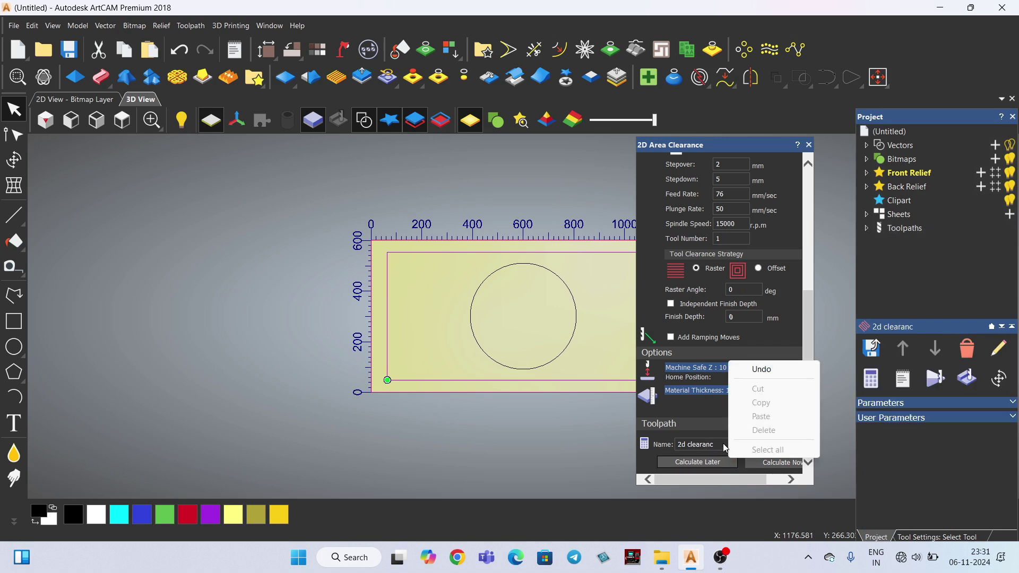
{"action": "left_click", "coordinate": [716, 428]}
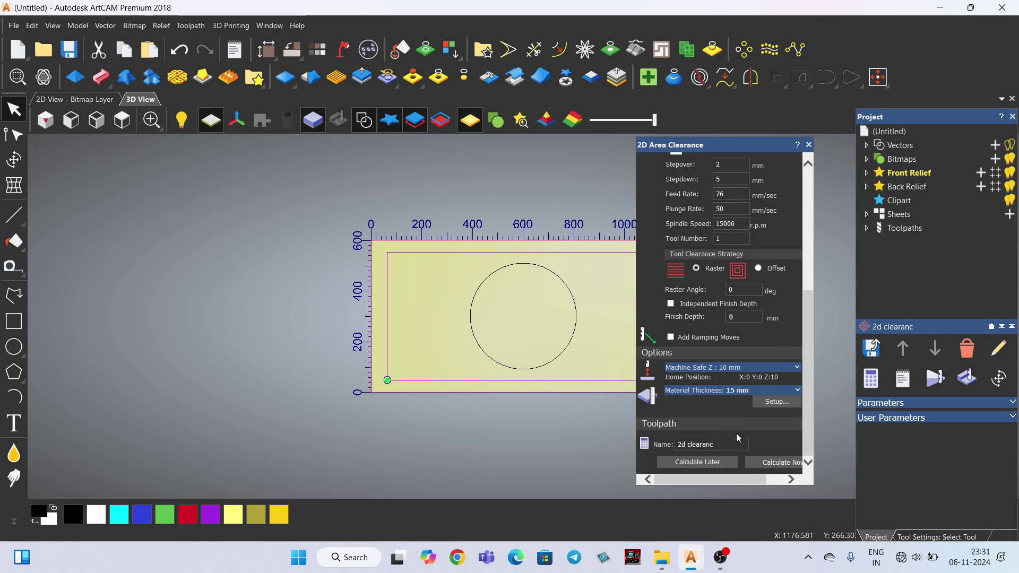
{"action": "left_click", "coordinate": [790, 467]}
{"action": "scroll", "coordinate": [286, 294], "scroll_direction": "down", "scroll_amount": 3}
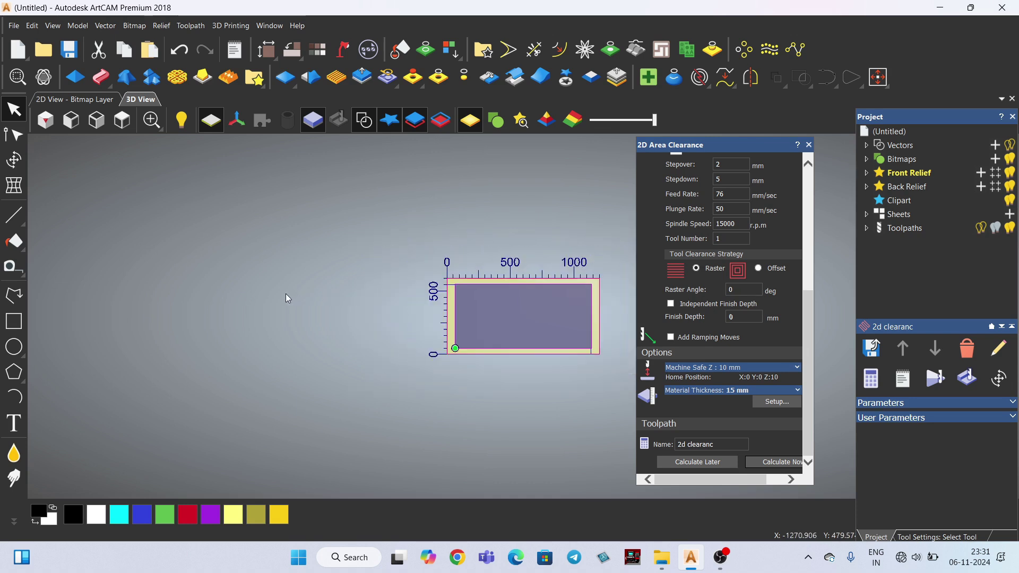
{"action": "scroll", "coordinate": [577, 317], "scroll_direction": "up", "scroll_amount": 3}
{"action": "scroll", "coordinate": [577, 318], "scroll_direction": "up", "scroll_amount": 1}
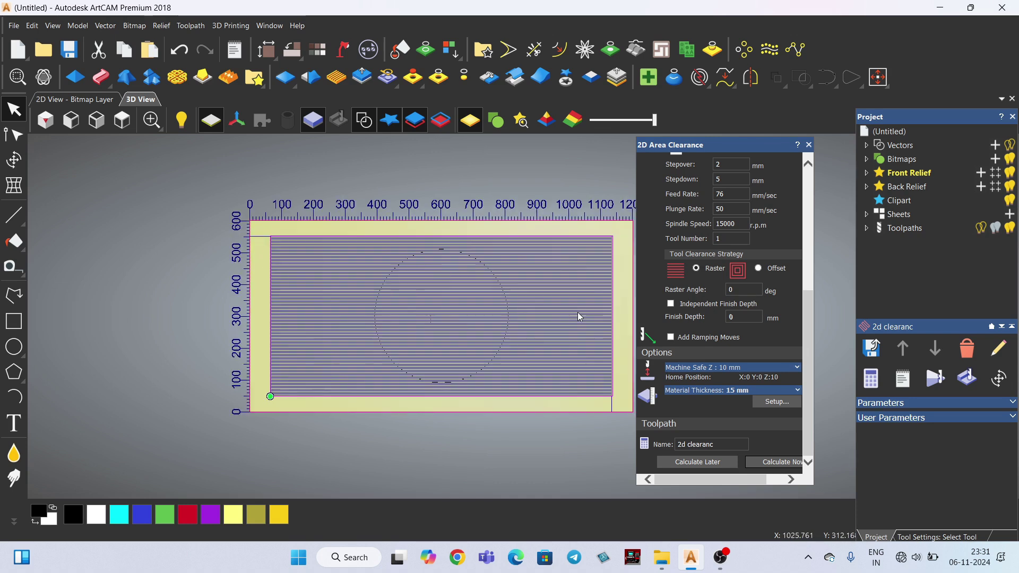
Step: Simulate the 2d clearanc toolpath on the whole model at standard resolution, then replay its cutting with fast simulation playback
{"action": "left_click", "coordinate": [967, 387]}
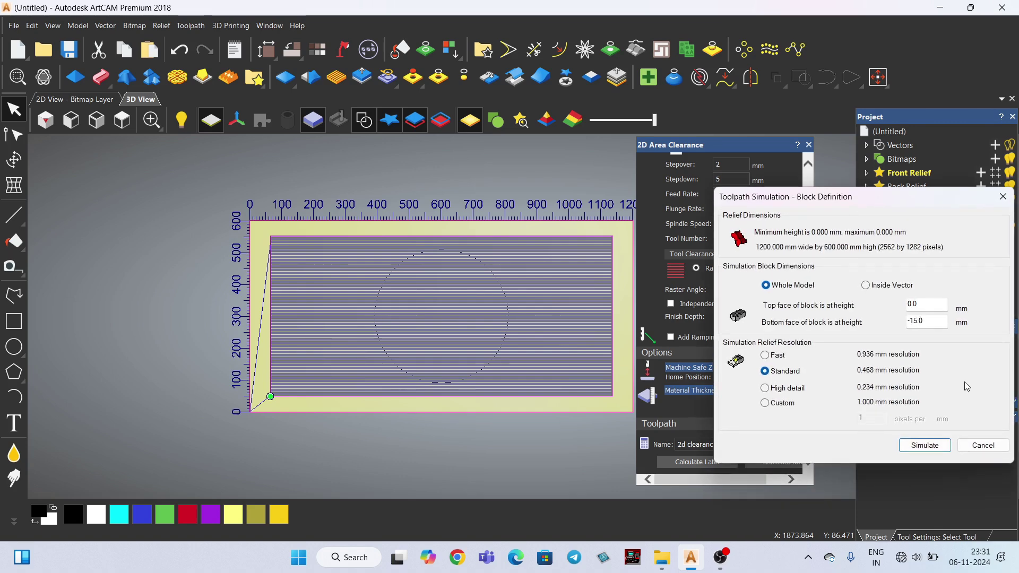
{"action": "left_click", "coordinate": [924, 444]}
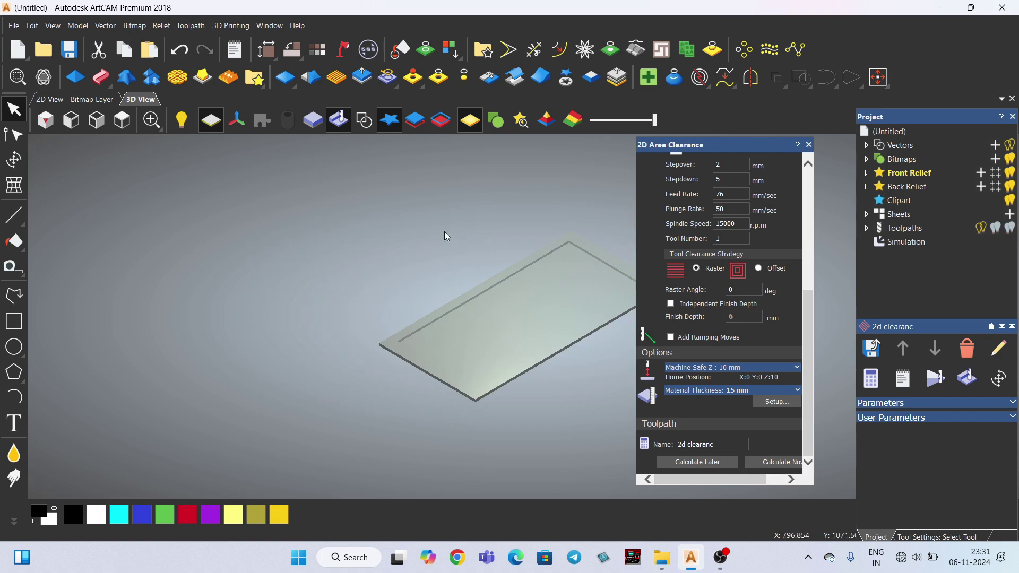
{"action": "scroll", "coordinate": [615, 324], "scroll_direction": "up", "scroll_amount": 3}
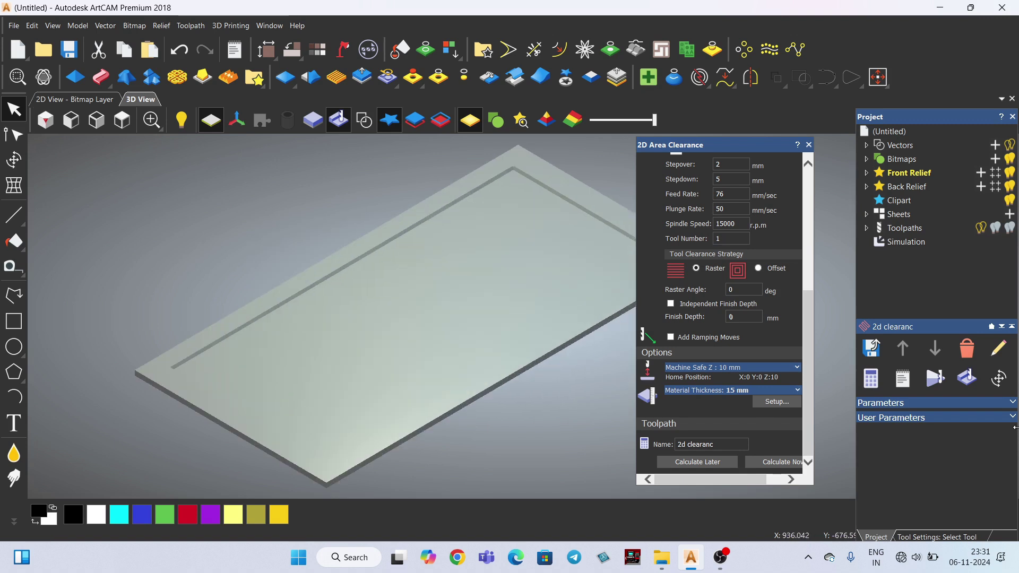
{"action": "left_click", "coordinate": [937, 377]}
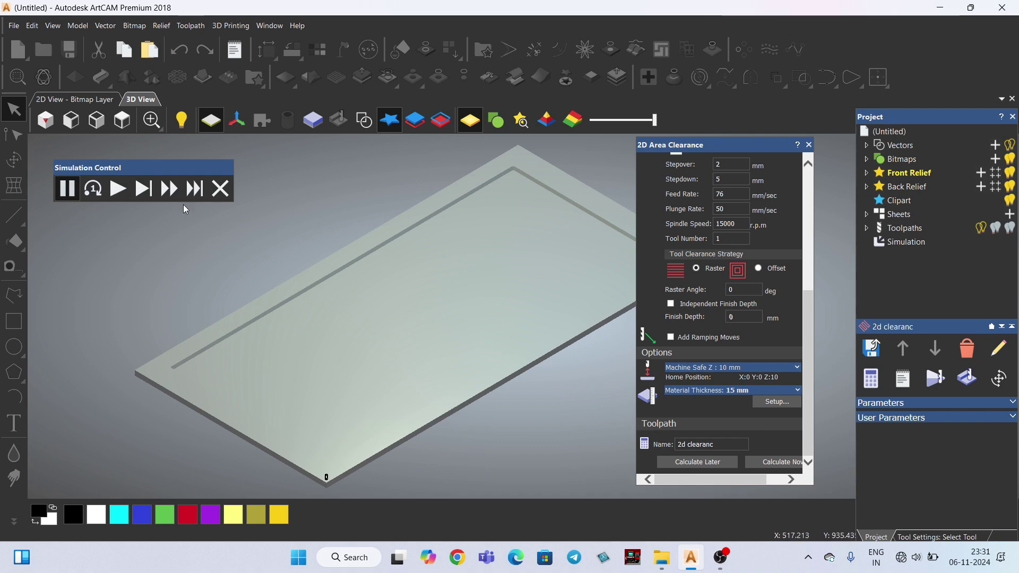
{"action": "left_click", "coordinate": [169, 189]}
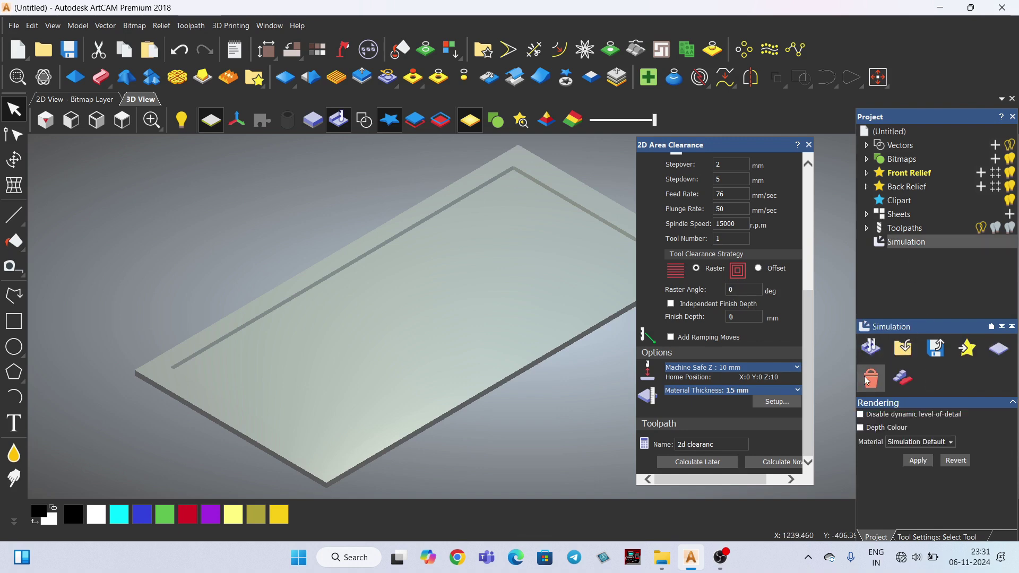
Step: Delete the simulation and the 2d clearanc toolpath from the project
{"action": "left_click", "coordinate": [866, 381]}
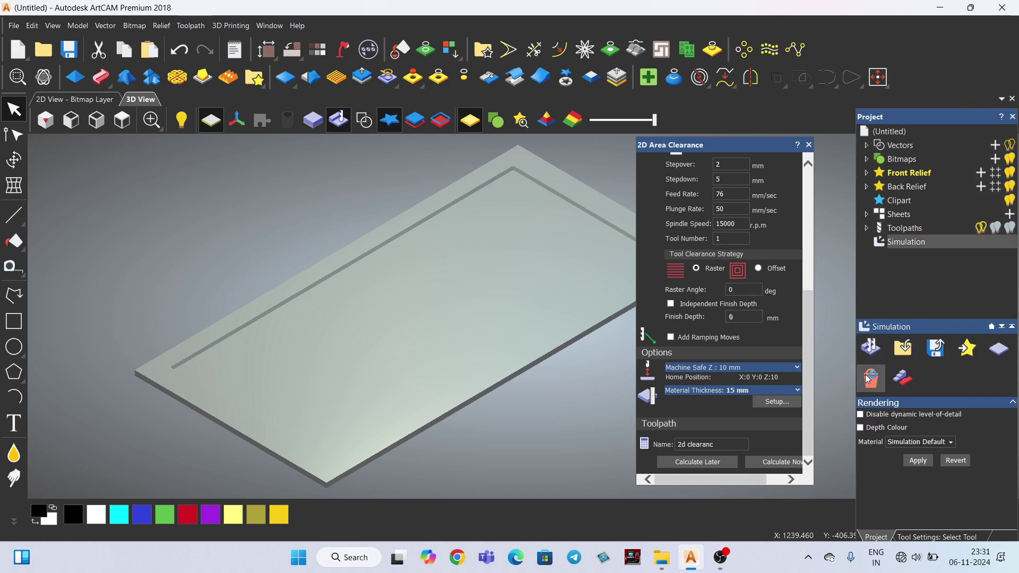
{"action": "left_click", "coordinate": [868, 231]}
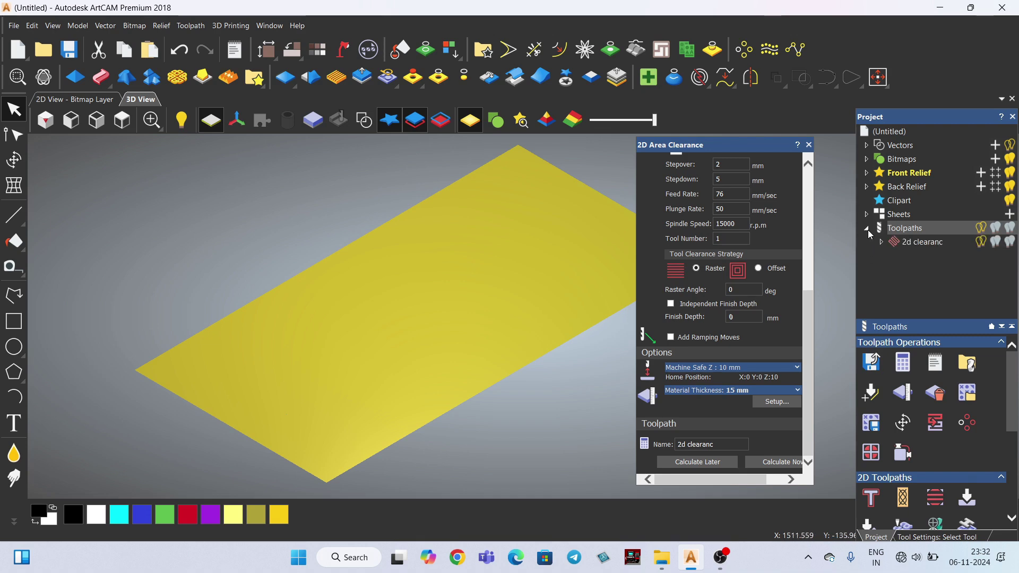
{"action": "left_click", "coordinate": [926, 244]}
{"action": "left_click", "coordinate": [967, 348]}
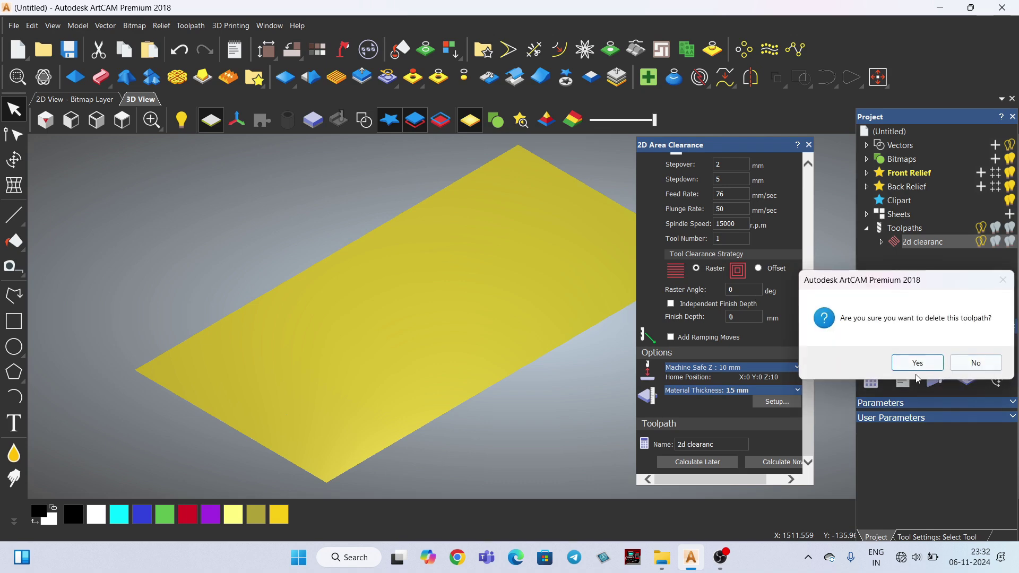
{"action": "left_click", "coordinate": [920, 365]}
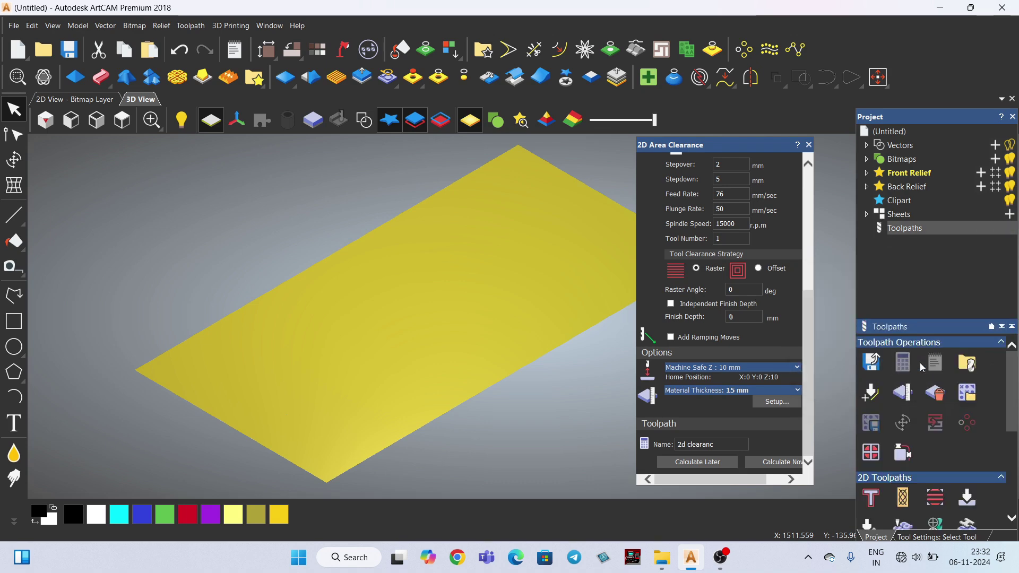
Step: Turn the vector display back on in the 3D view and look at the model from above
{"action": "left_click", "coordinate": [364, 122]}
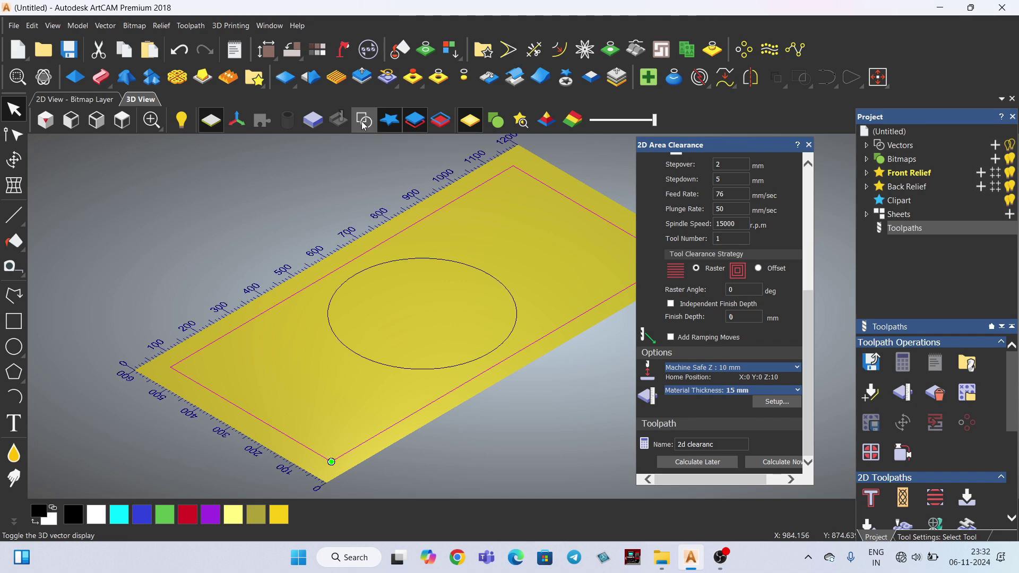
{"action": "left_click", "coordinate": [131, 128]}
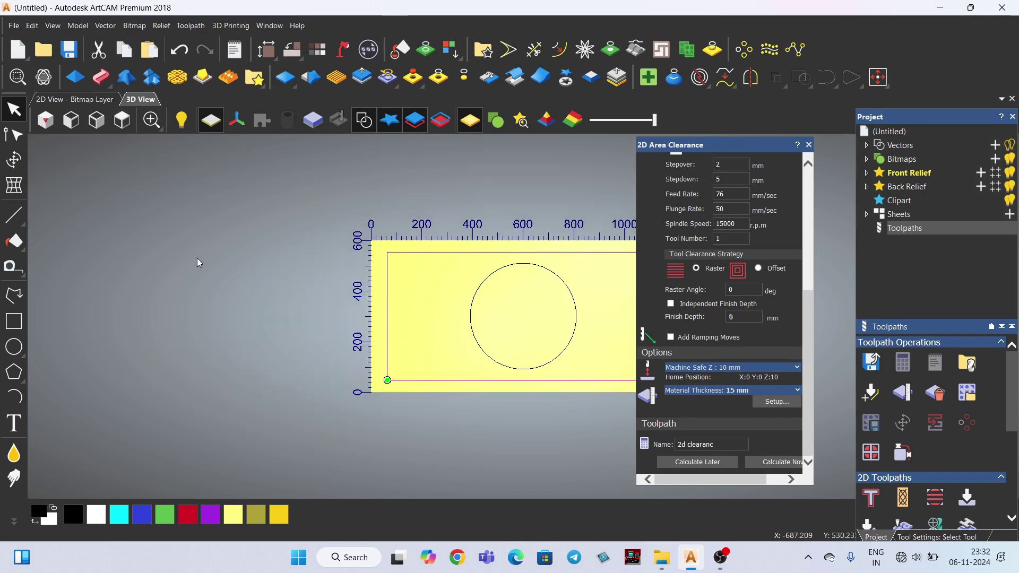
{"action": "scroll", "coordinate": [197, 258], "scroll_direction": "down", "scroll_amount": 2}
{"action": "scroll", "coordinate": [628, 313], "scroll_direction": "up", "scroll_amount": 3}
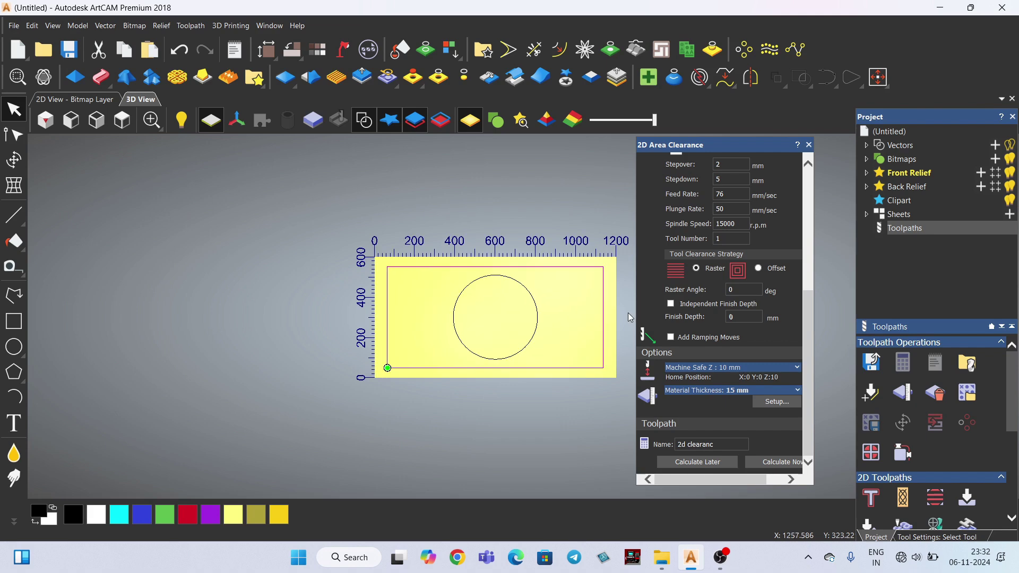
Step: Set the raster angle to 45 degrees, recalculate the area clearance toolpath and inspect its diagonal passes
{"action": "left_click_drag", "start_coordinate": [742, 288], "coordinate": [720, 290]}
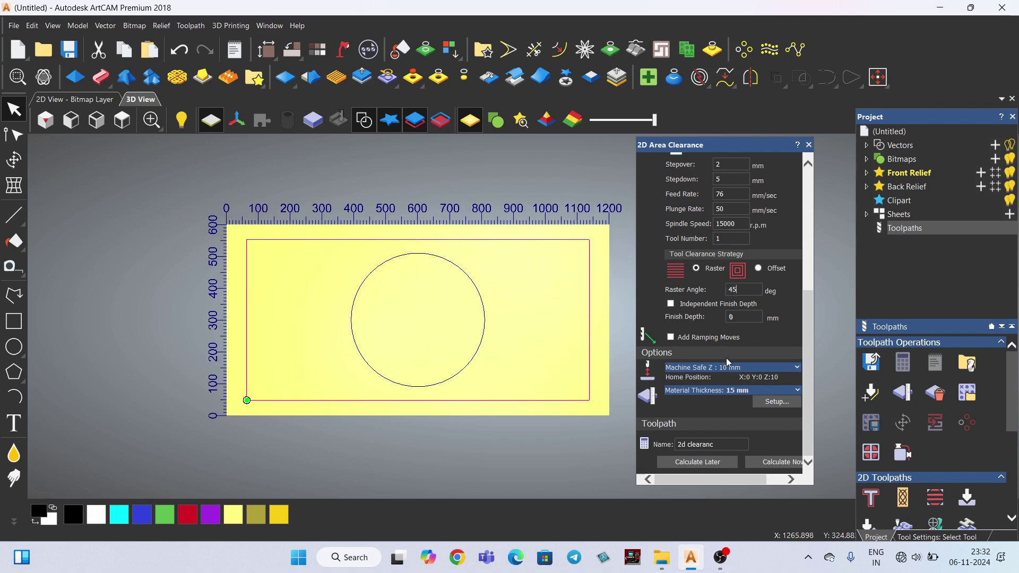
{"action": "left_click", "coordinate": [776, 461]}
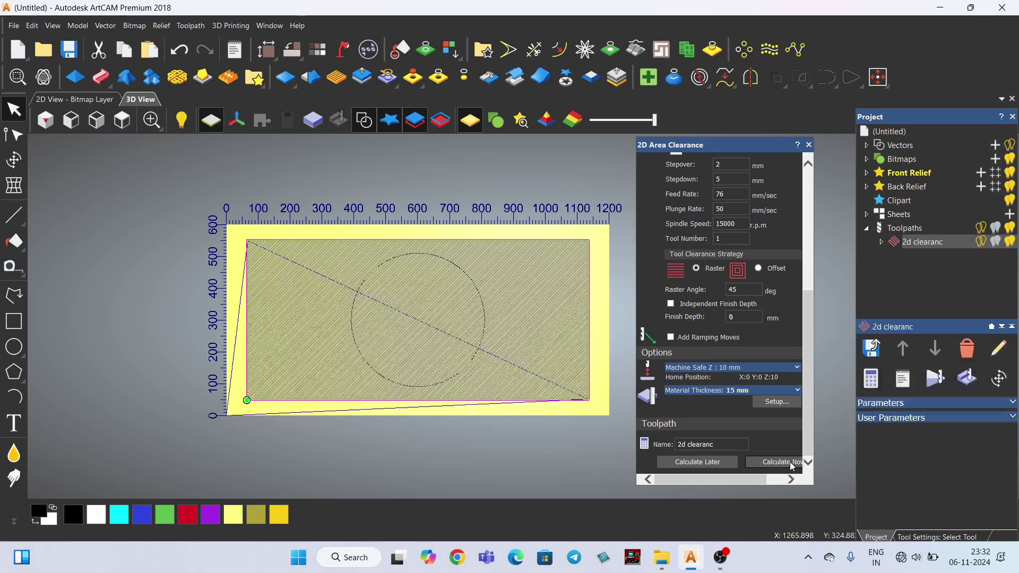
{"action": "scroll", "coordinate": [543, 317], "scroll_direction": "up", "scroll_amount": 3}
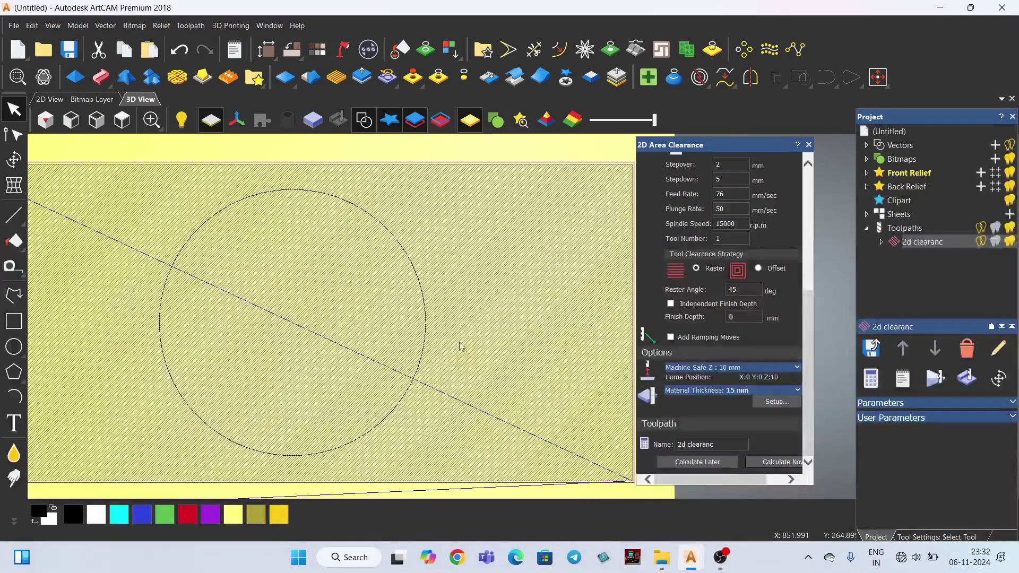
{"action": "scroll", "coordinate": [524, 322], "scroll_direction": "up", "scroll_amount": 2}
{"action": "scroll", "coordinate": [524, 322], "scroll_direction": "down", "scroll_amount": 5}
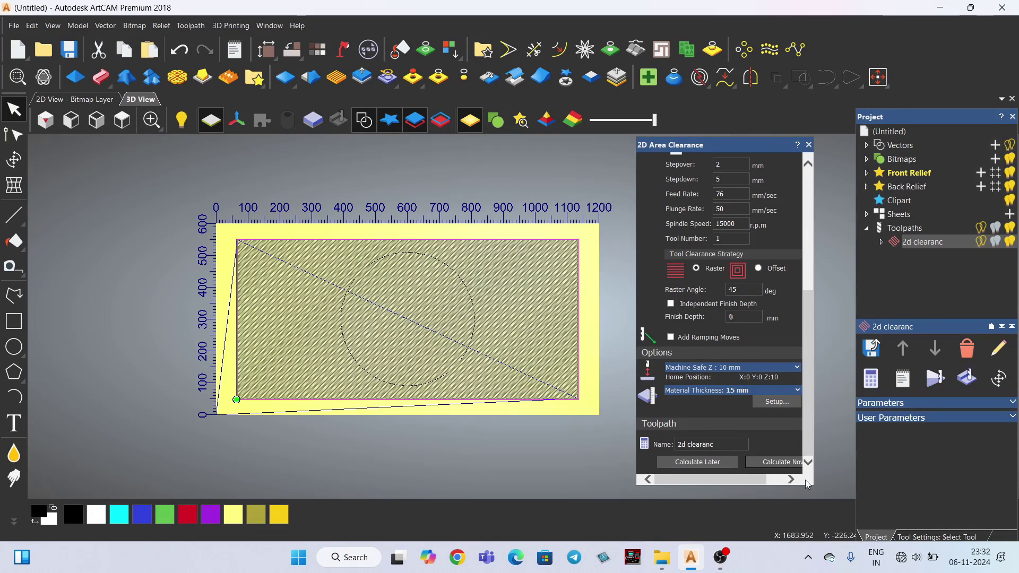
Step: Simulate the 45-degree raster toolpath on the whole model at standard resolution and fast-play its cutting in the isometric view
{"action": "left_click", "coordinate": [969, 387]}
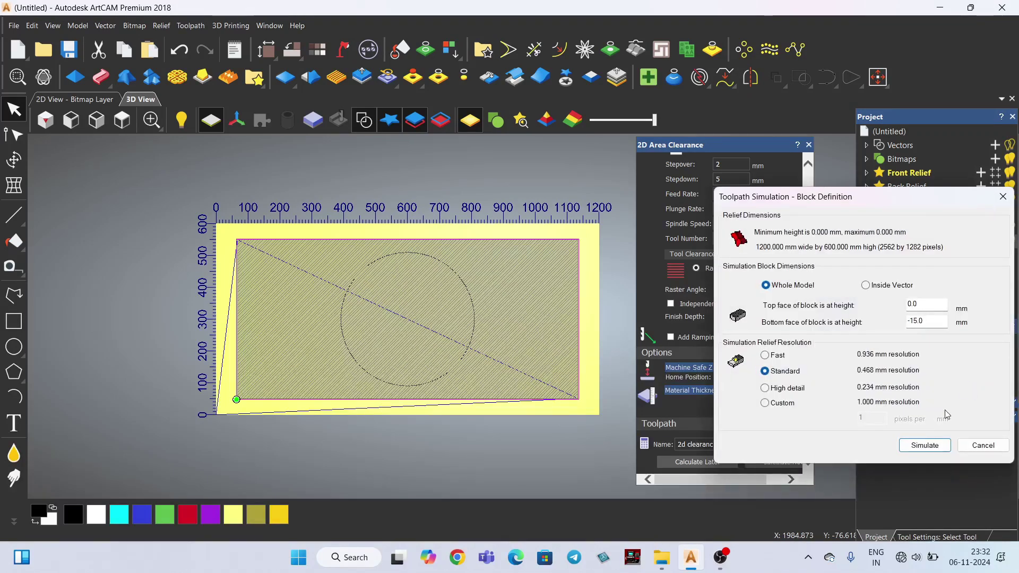
{"action": "left_click", "coordinate": [926, 445]}
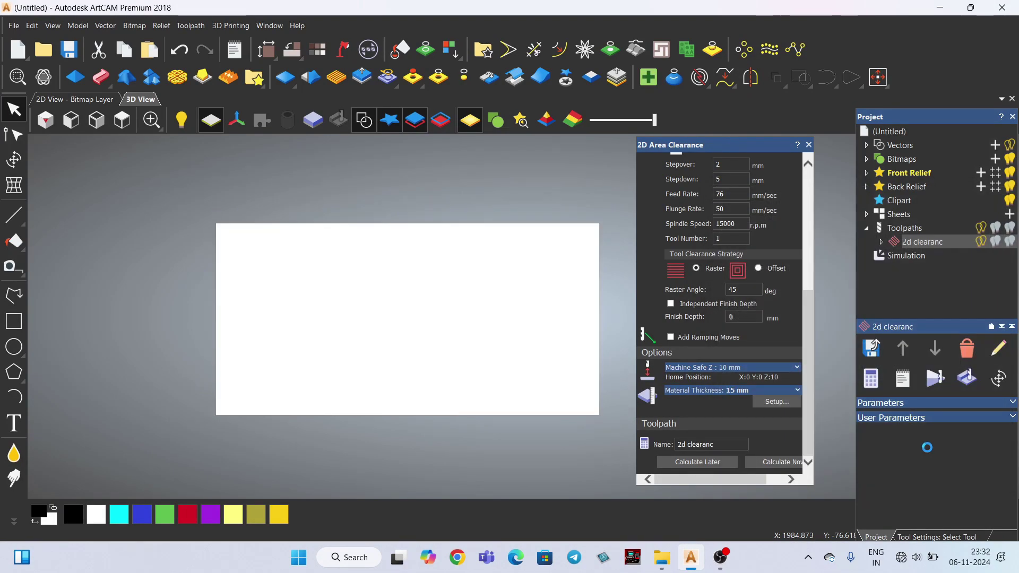
{"action": "left_click", "coordinate": [45, 125]}
{"action": "scroll", "coordinate": [585, 307], "scroll_direction": "up", "scroll_amount": 3}
{"action": "scroll", "coordinate": [519, 316], "scroll_direction": "down", "scroll_amount": 2}
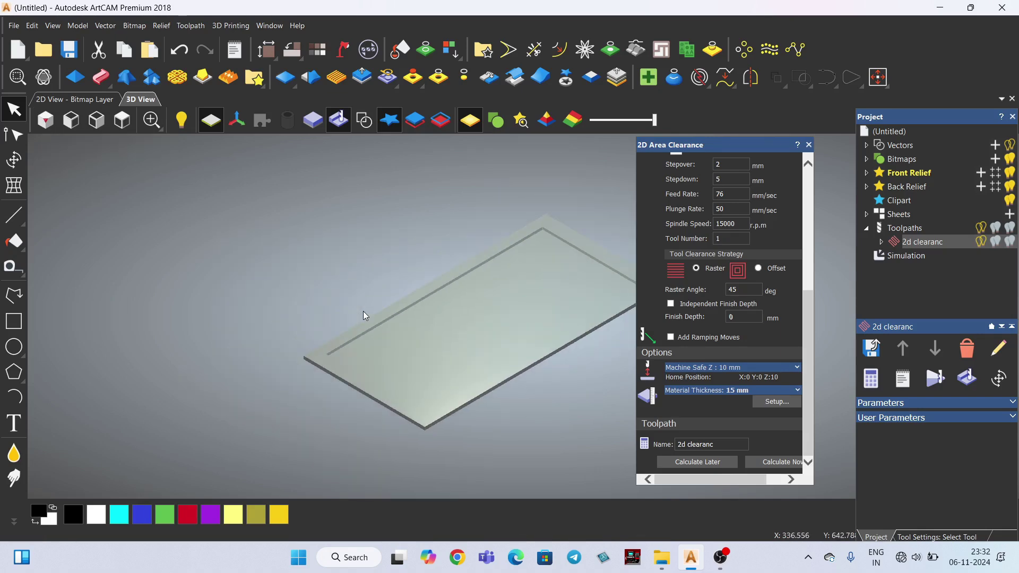
{"action": "scroll", "coordinate": [635, 340], "scroll_direction": "up", "scroll_amount": 2}
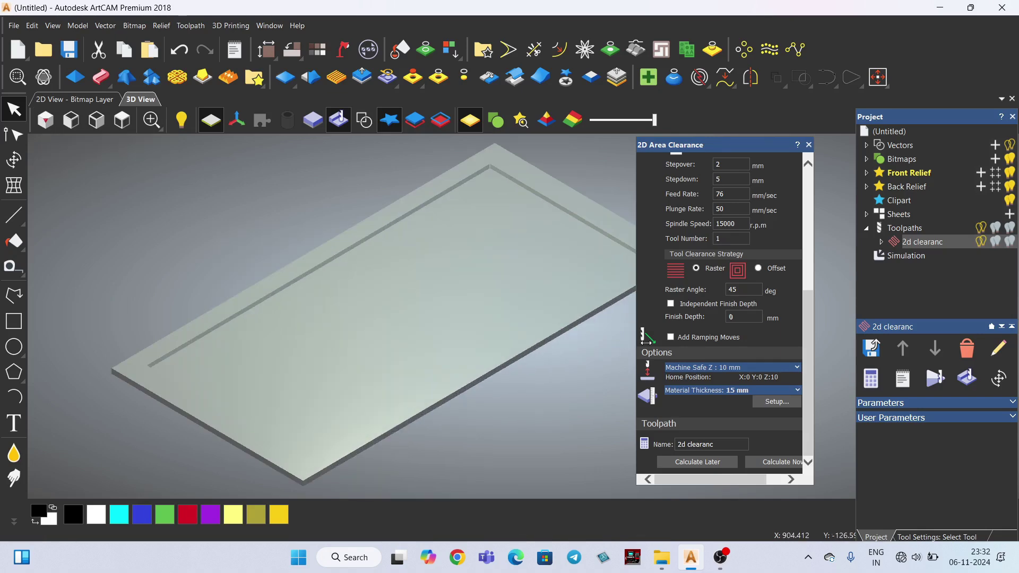
{"action": "left_click", "coordinate": [933, 388]}
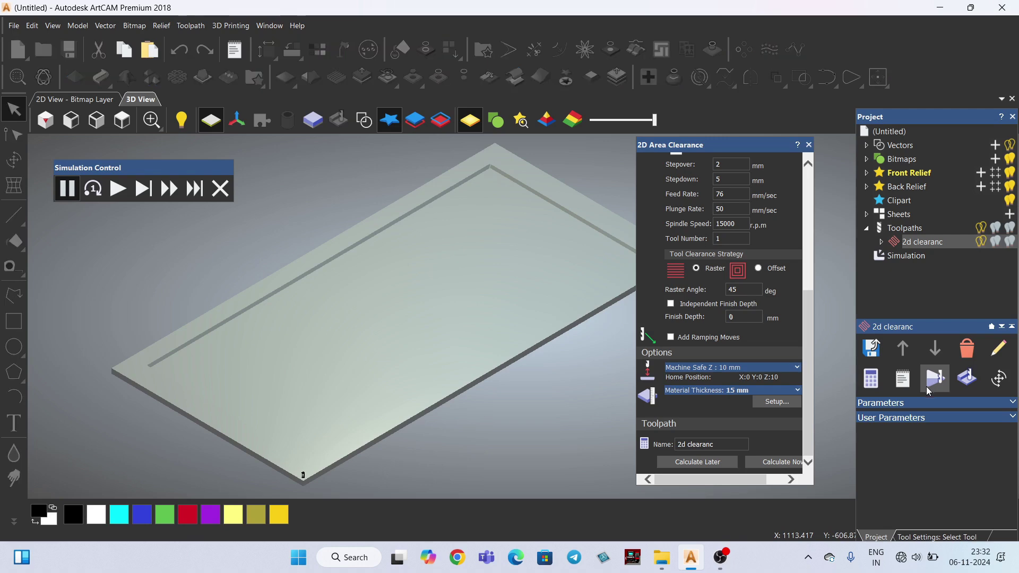
{"action": "left_click", "coordinate": [170, 189]}
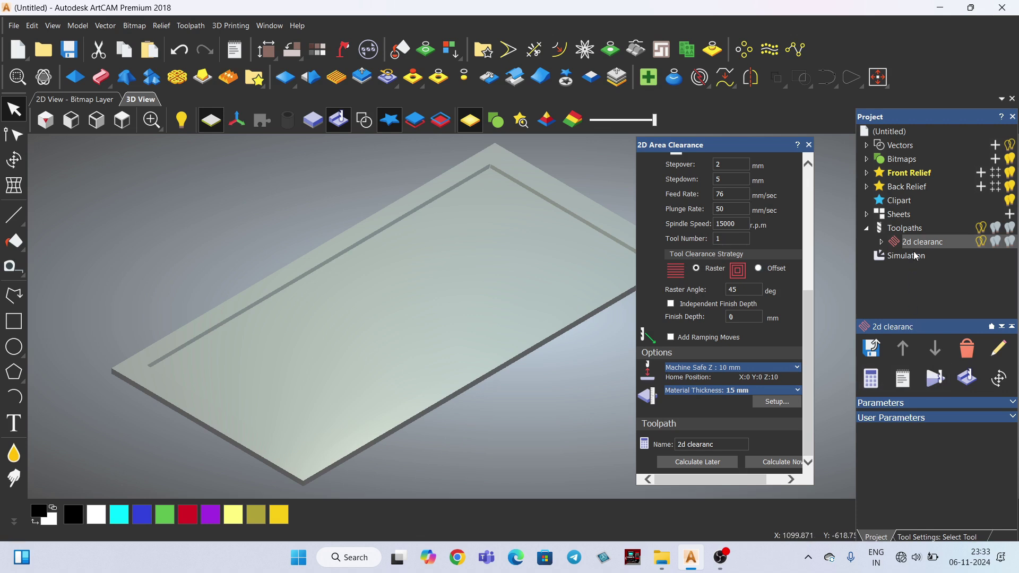
Step: Delete the 45-degree raster toolpath and its simulation from the project
{"action": "left_click", "coordinate": [968, 350]}
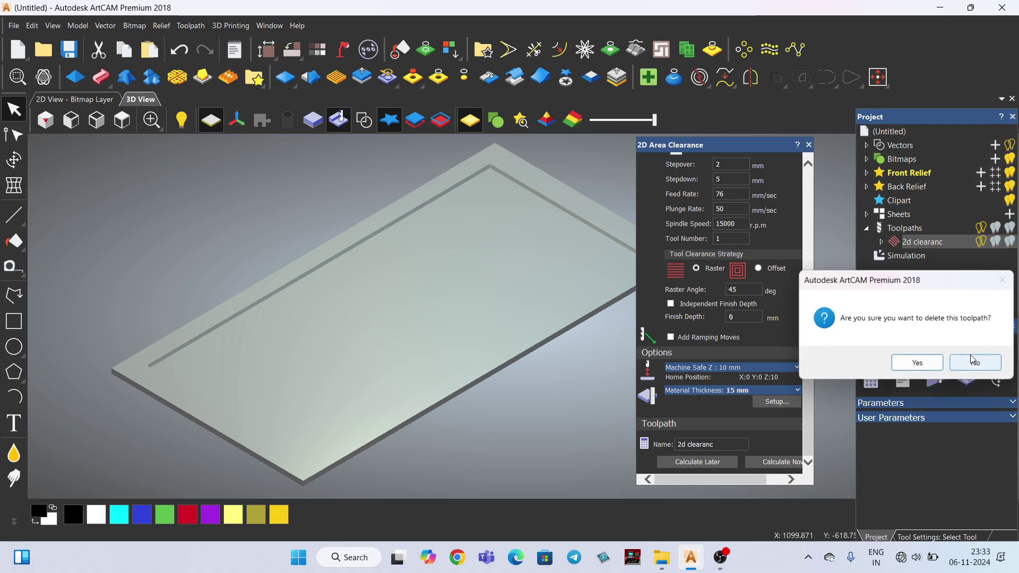
{"action": "left_click", "coordinate": [918, 363]}
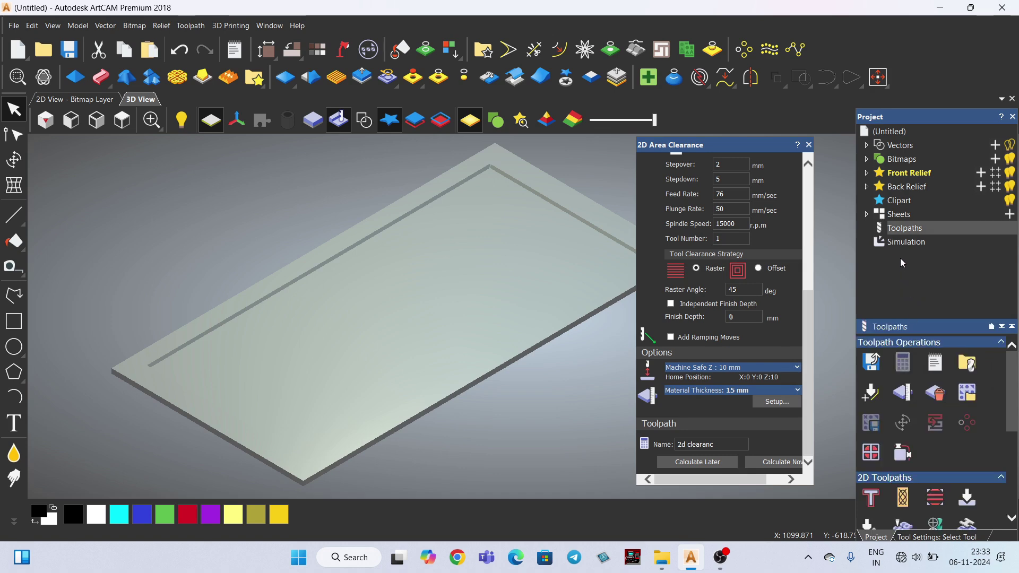
{"action": "left_click", "coordinate": [896, 244]}
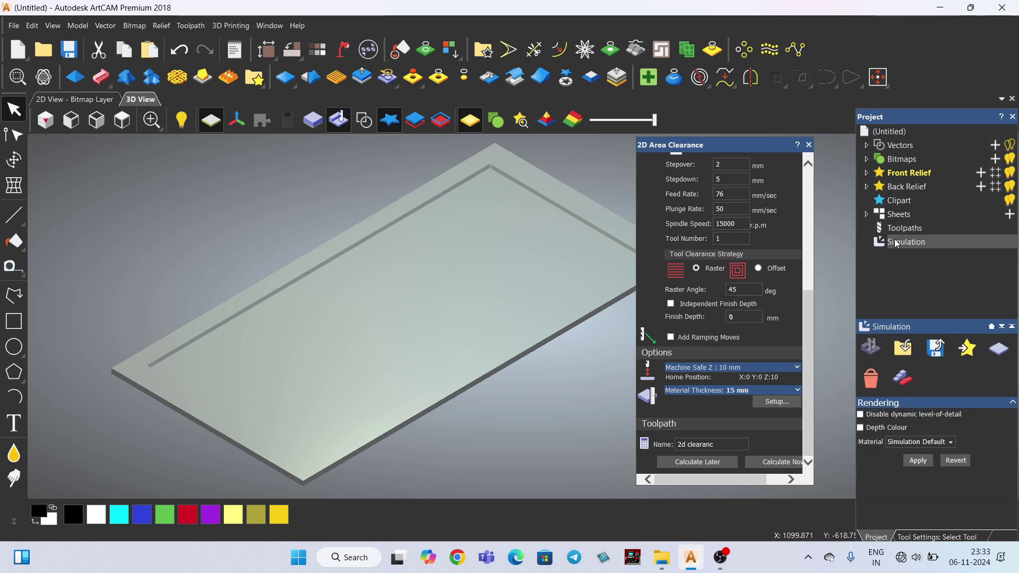
{"action": "left_click", "coordinate": [875, 383]}
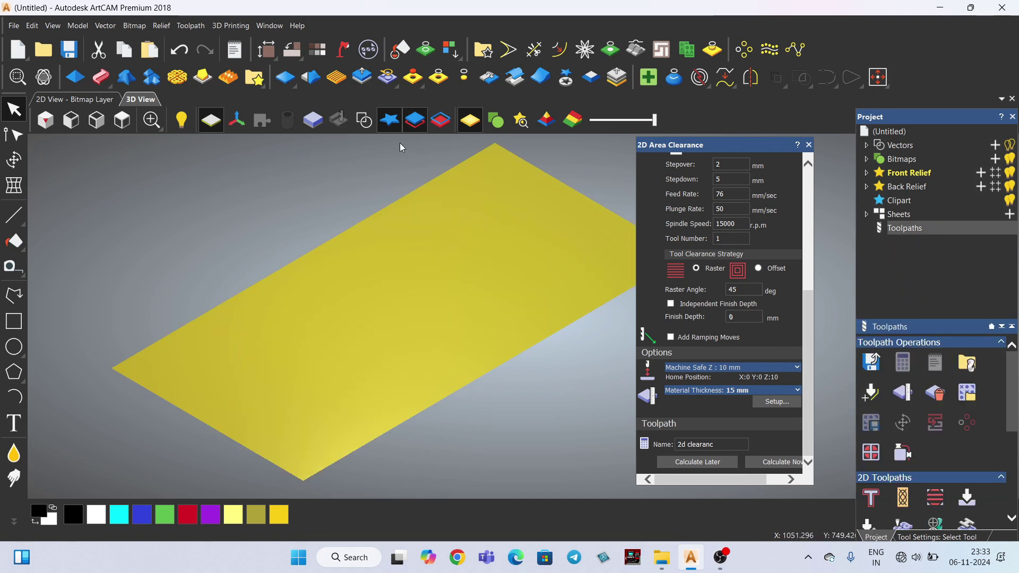
Step: Show the rectangle and circle vectors again and return the 3D view to a top view of the model
{"action": "left_click", "coordinate": [368, 124]}
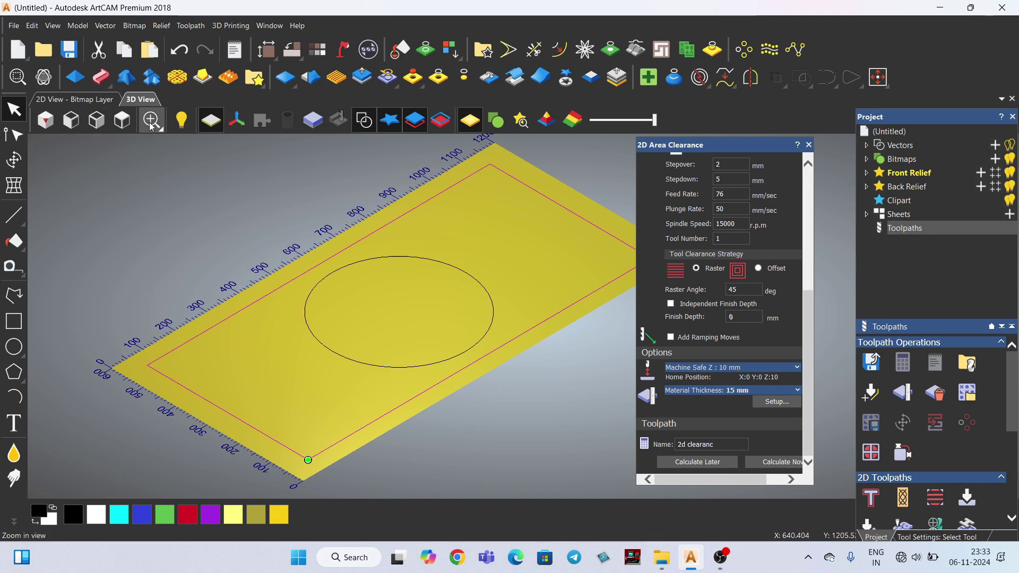
{"action": "left_click", "coordinate": [130, 128]}
{"action": "scroll", "coordinate": [269, 330], "scroll_direction": "down", "scroll_amount": 2}
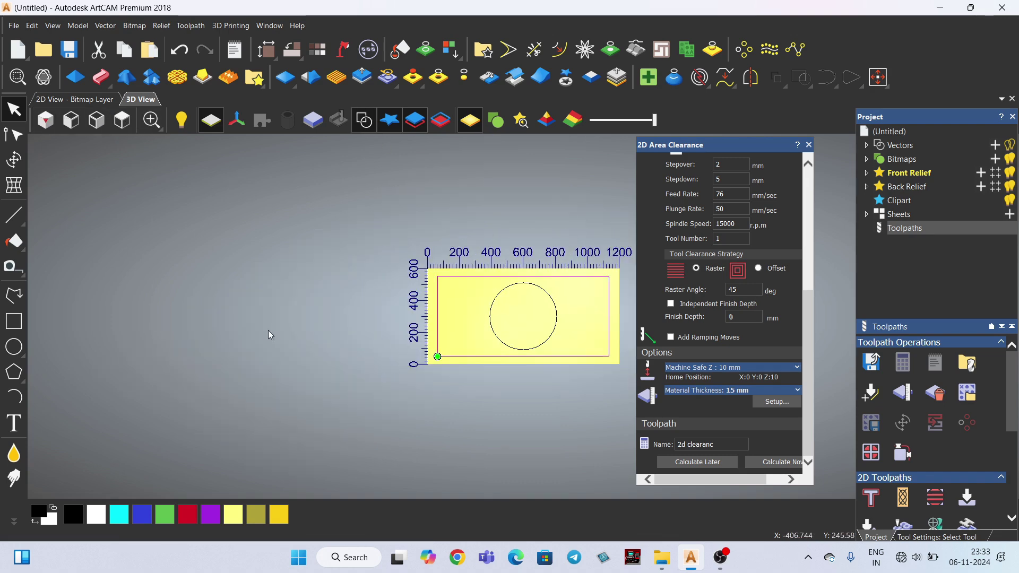
{"action": "scroll", "coordinate": [599, 330], "scroll_direction": "up", "scroll_amount": 2}
{"action": "scroll", "coordinate": [613, 321], "scroll_direction": "up", "scroll_amount": 3}
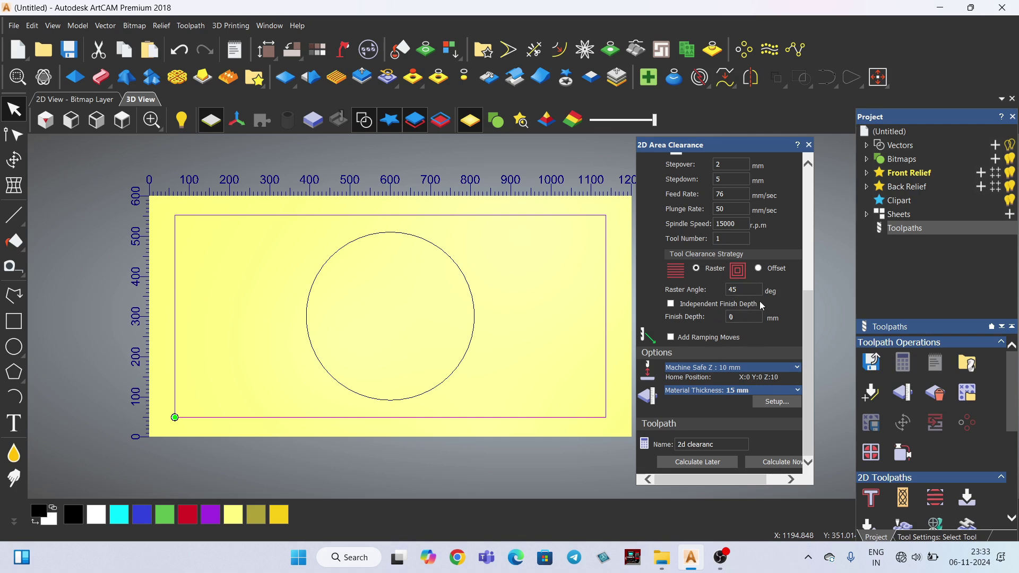
Step: Change the tool clearance strategy to Offset, with climb milling and an inside start point, and calculate the toolpath
{"action": "left_click", "coordinate": [758, 269]}
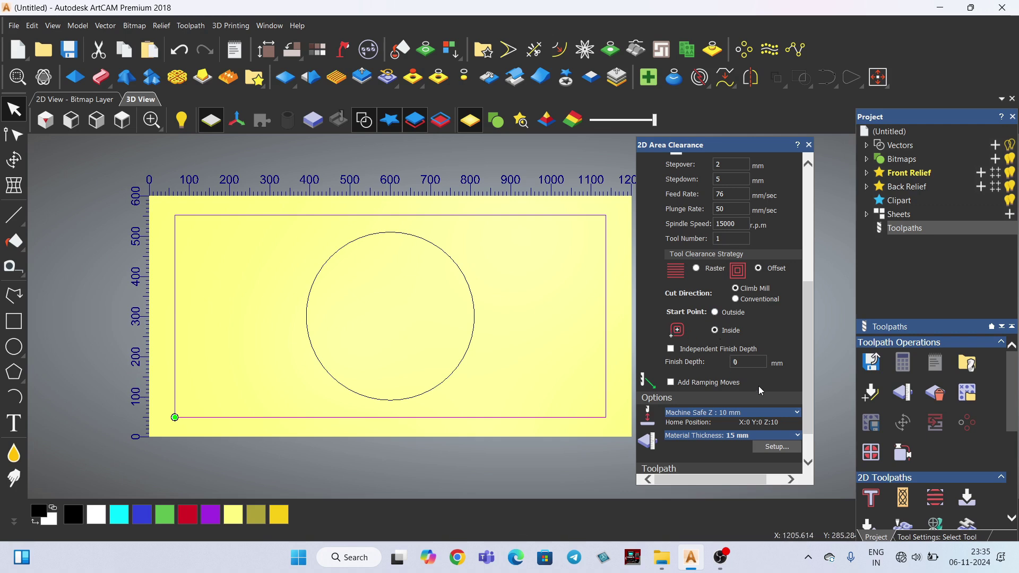
{"action": "scroll", "coordinate": [762, 392], "scroll_direction": "down", "scroll_amount": 1}
{"action": "left_click", "coordinate": [786, 463]}
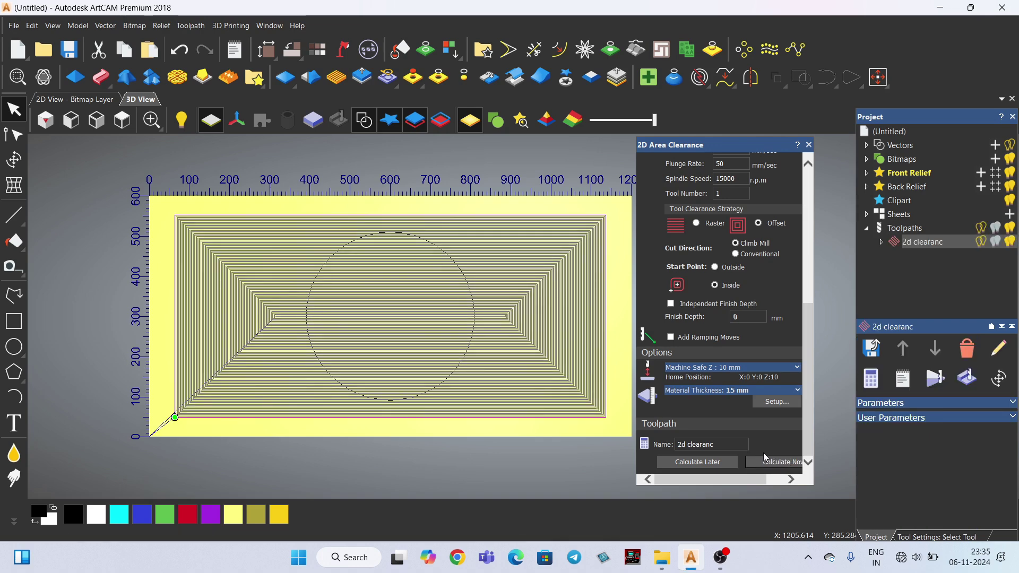
Step: Simulate the inside-start offset toolpath on the whole model at standard resolution and fast-play its cutting in the isometric view
{"action": "left_click", "coordinate": [967, 379]}
{"action": "left_click", "coordinate": [921, 446]}
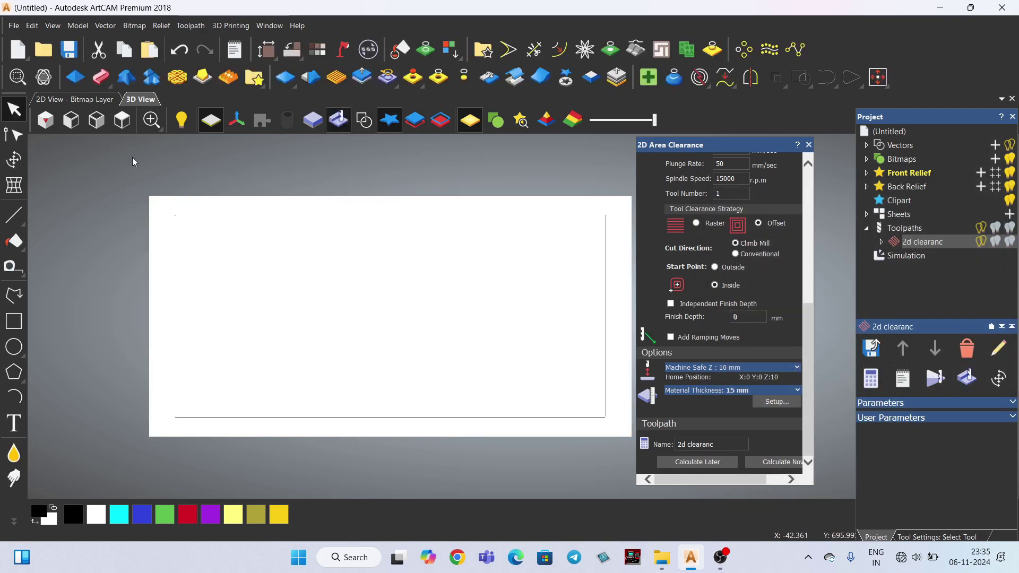
{"action": "left_click", "coordinate": [45, 120]}
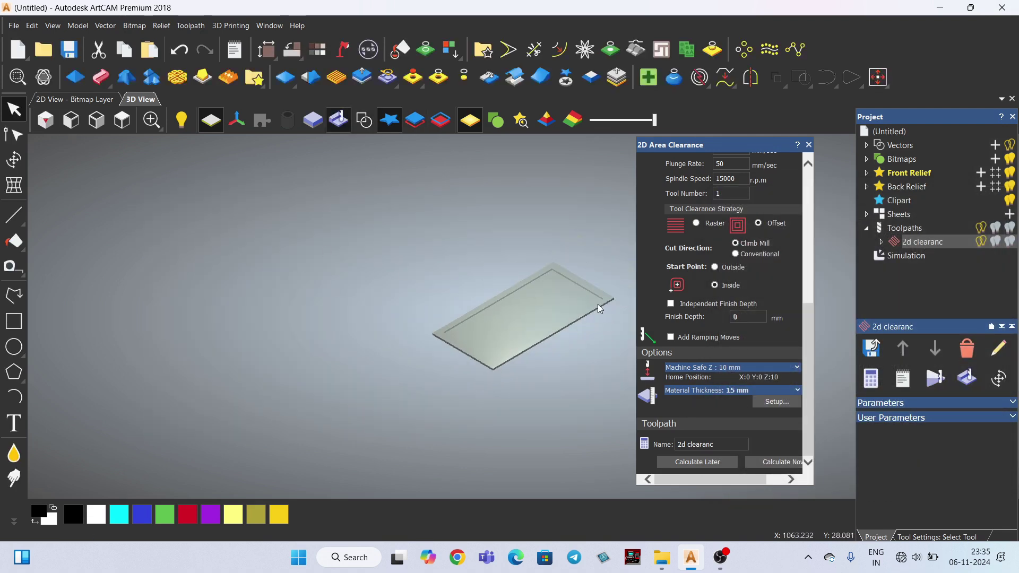
{"action": "scroll", "coordinate": [600, 311], "scroll_direction": "up", "scroll_amount": 3}
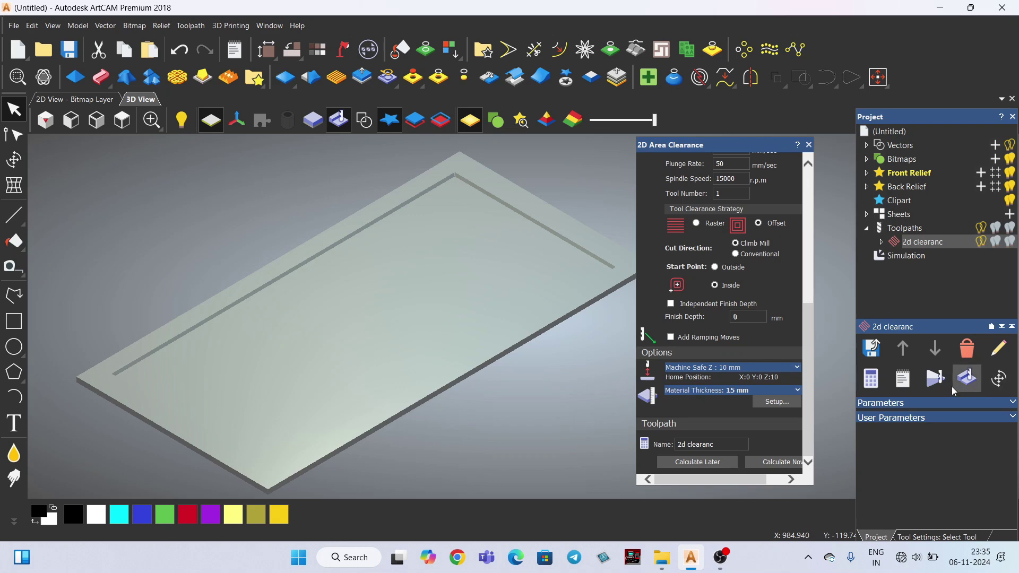
{"action": "left_click", "coordinate": [942, 386]}
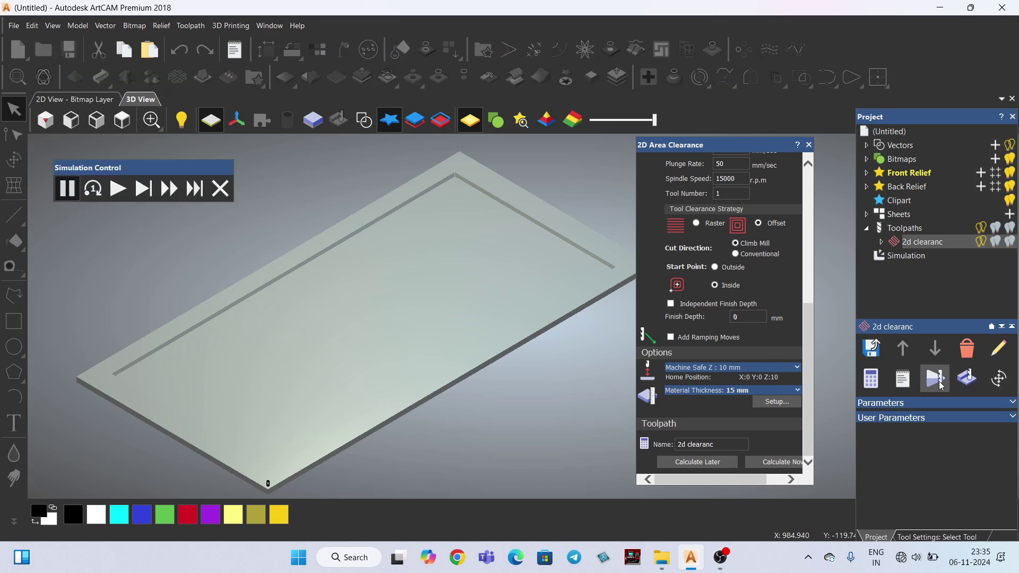
{"action": "left_click", "coordinate": [167, 192]}
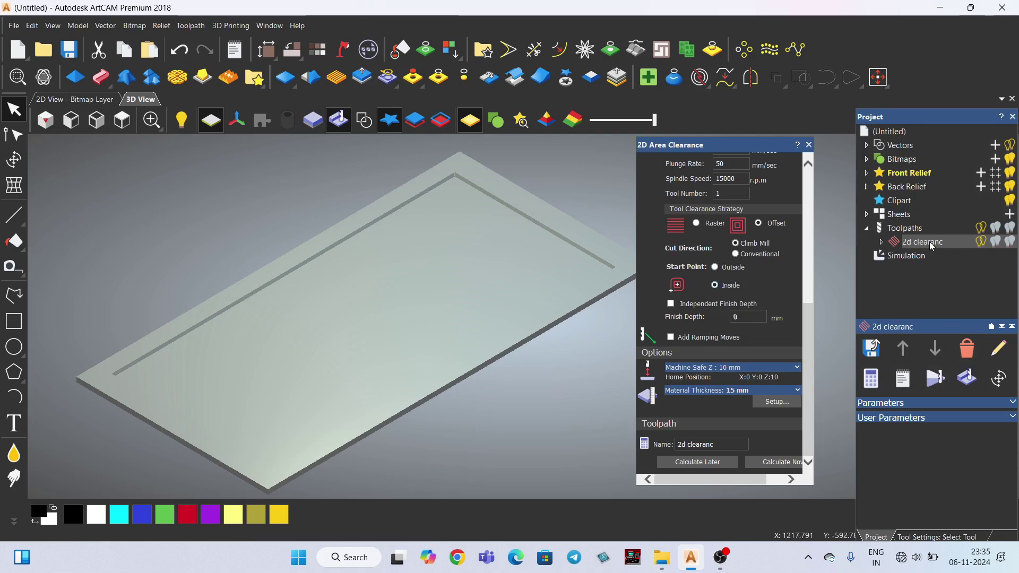
Step: Delete the inside-start offset toolpath and its simulation from the project
{"action": "left_click", "coordinate": [967, 352]}
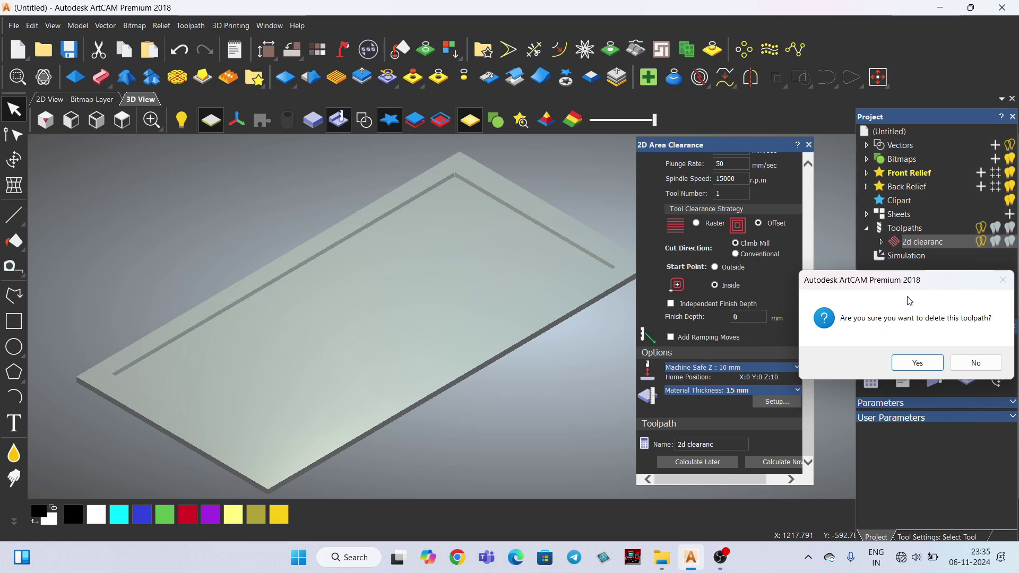
{"action": "left_click", "coordinate": [915, 364]}
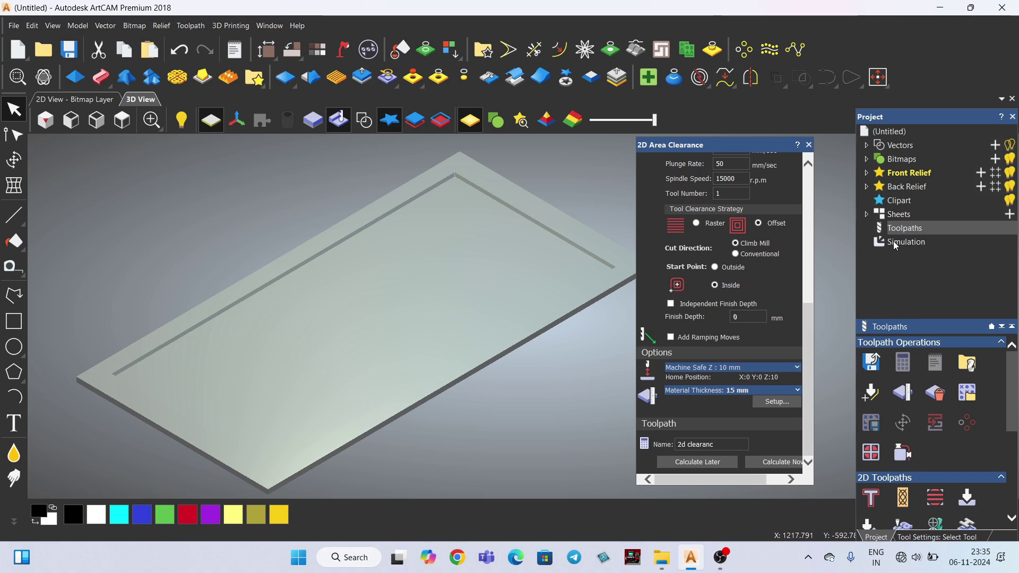
{"action": "left_click", "coordinate": [902, 241]}
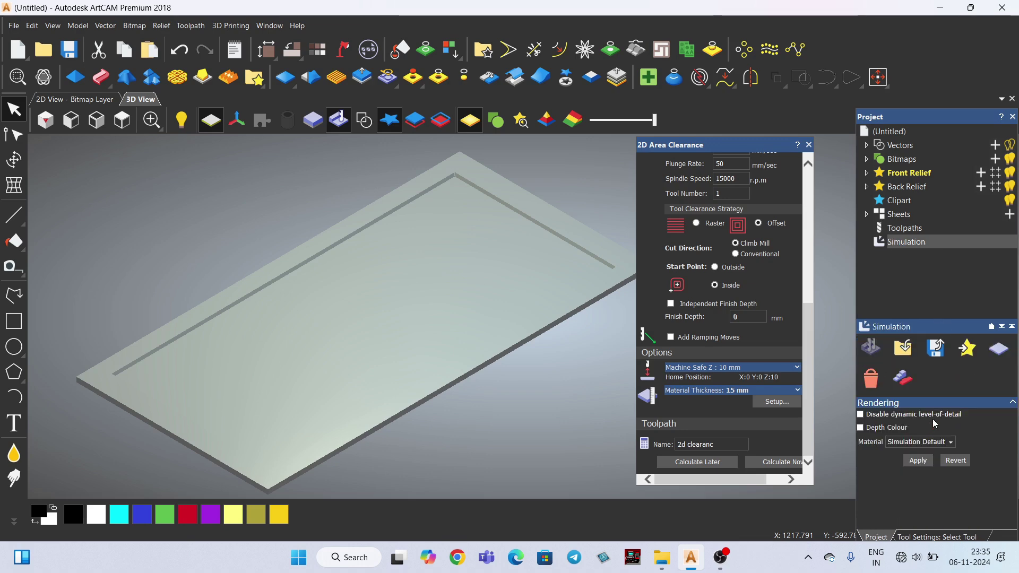
{"action": "left_click", "coordinate": [872, 380]}
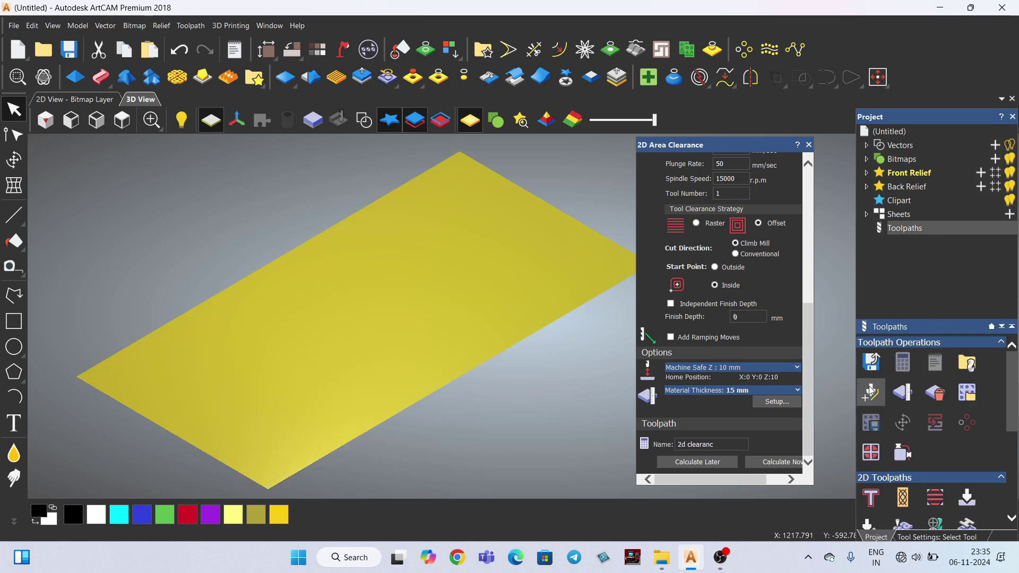
Step: Show the vectors again in top view and calculate the offset toolpath with the start point set to Outside
{"action": "left_click", "coordinate": [364, 122]}
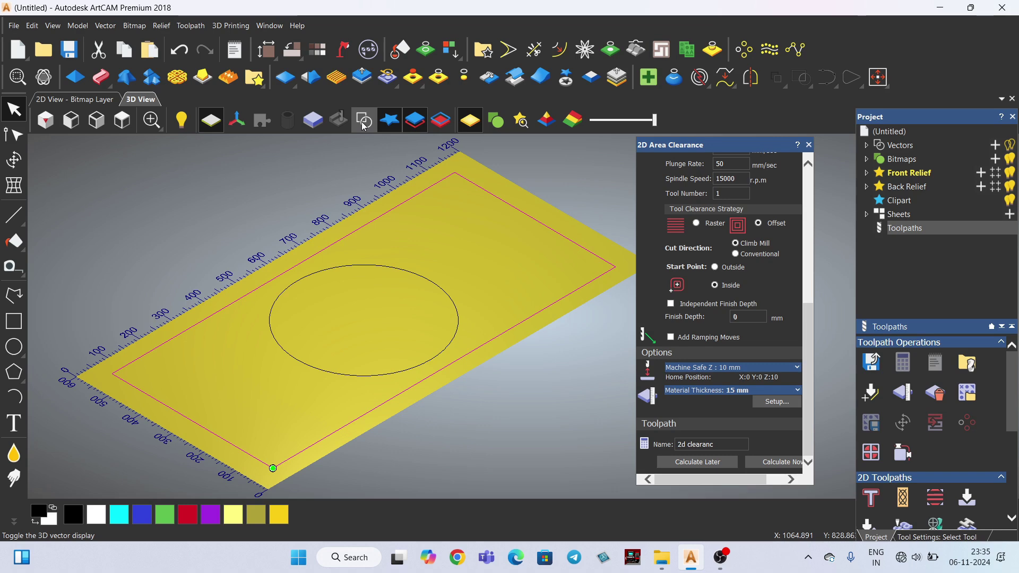
{"action": "left_click", "coordinate": [125, 122]}
{"action": "scroll", "coordinate": [310, 300], "scroll_direction": "down", "scroll_amount": 2}
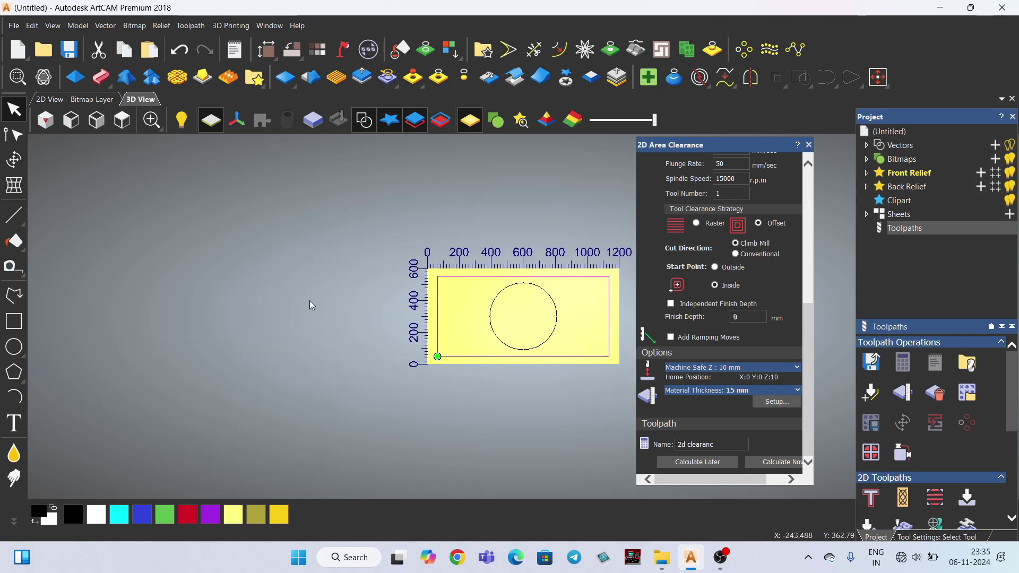
{"action": "scroll", "coordinate": [605, 301], "scroll_direction": "up", "scroll_amount": 2}
{"action": "scroll", "coordinate": [606, 301], "scroll_direction": "up", "scroll_amount": 1}
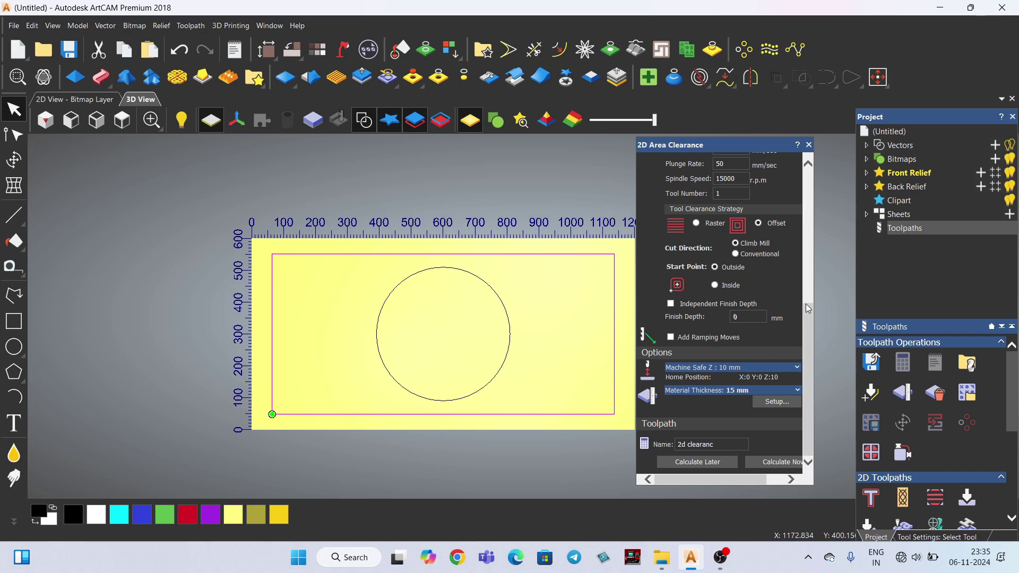
{"action": "left_click", "coordinate": [791, 464]}
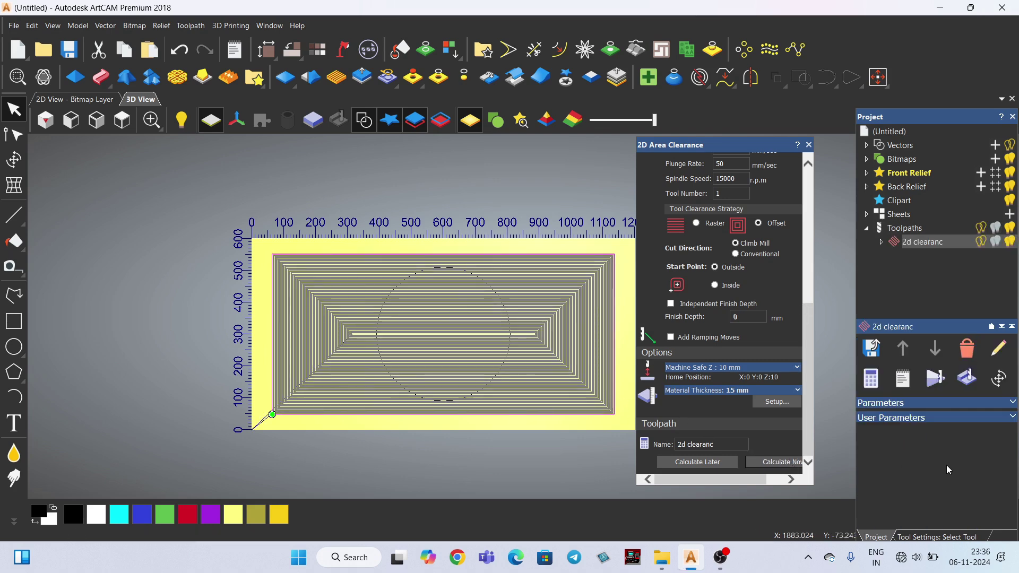
Step: Simulate the outside-start offset toolpath on the whole model at standard resolution and fast-play its cutting in the isometric view
{"action": "left_click", "coordinate": [967, 377]}
{"action": "left_click", "coordinate": [932, 448]}
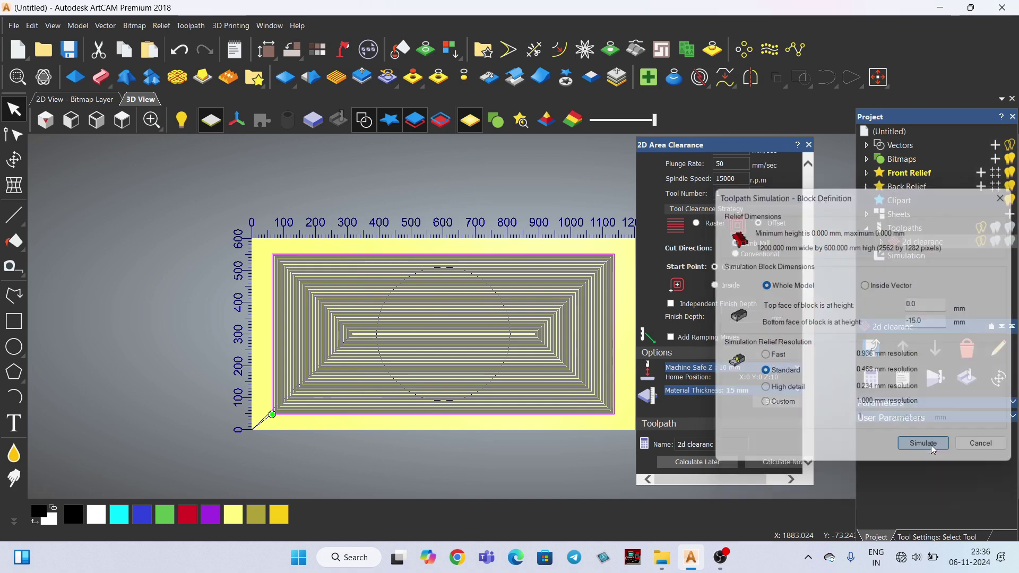
{"action": "left_click", "coordinate": [42, 124]}
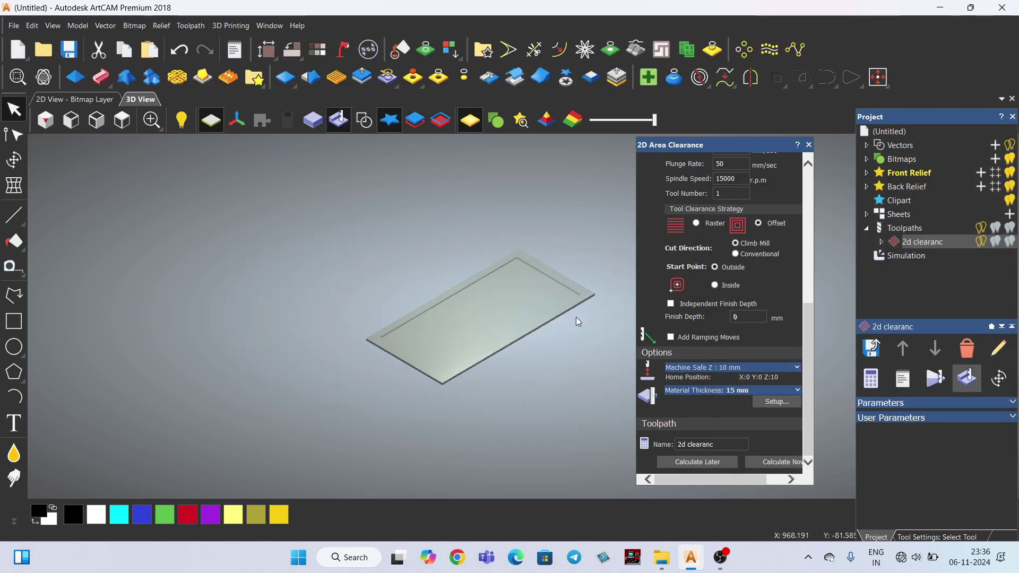
{"action": "scroll", "coordinate": [578, 322], "scroll_direction": "up", "scroll_amount": 3}
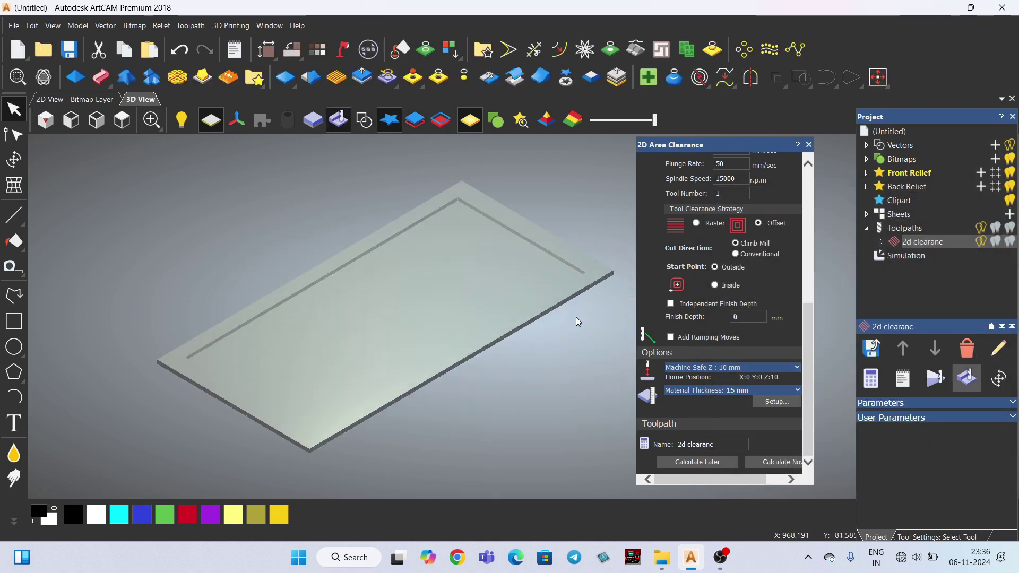
{"action": "left_click", "coordinate": [937, 380]}
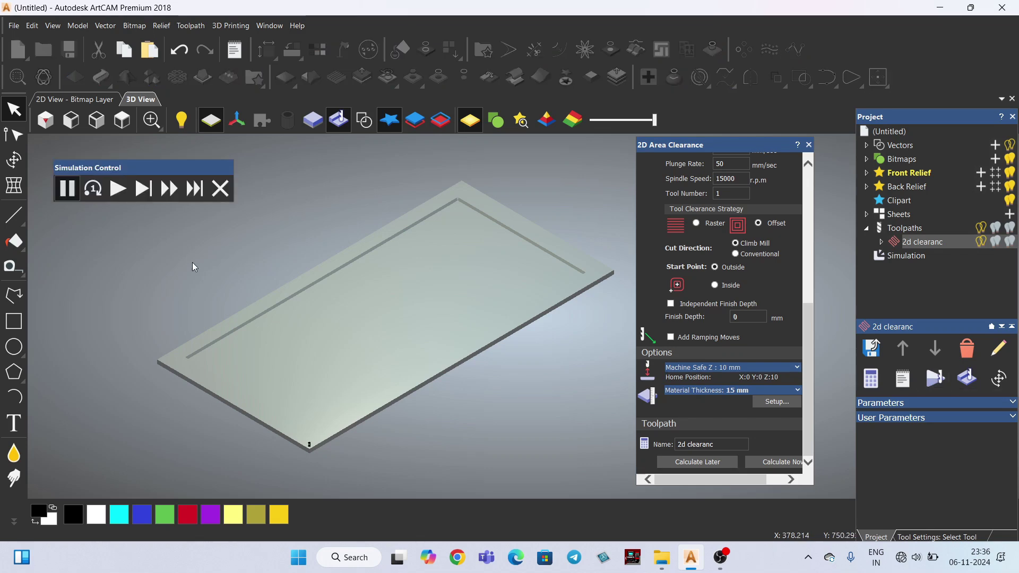
{"action": "left_click", "coordinate": [170, 191]}
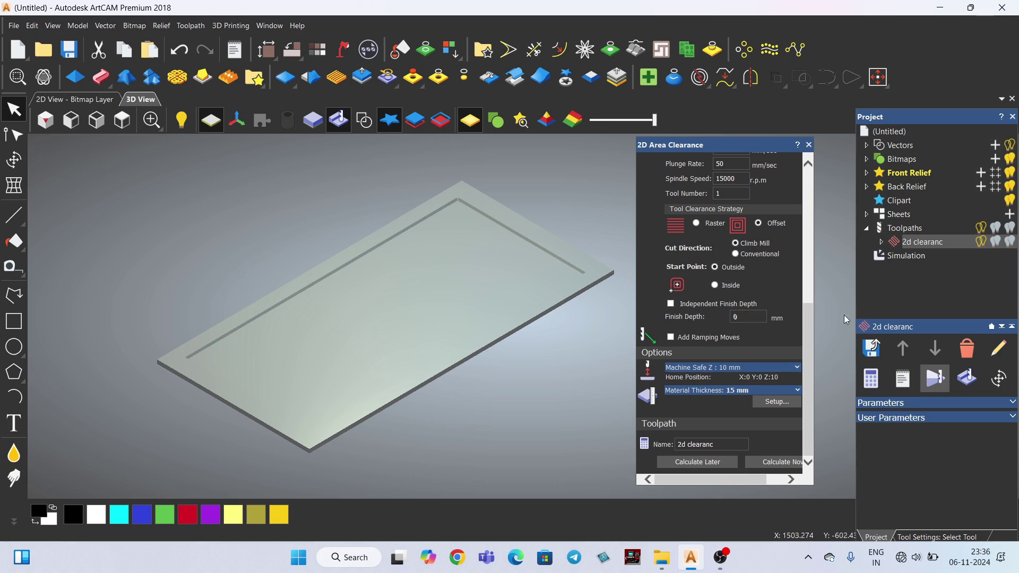
Step: Delete the outside-start offset toolpath and its simulation from the project
{"action": "left_click", "coordinate": [967, 349]}
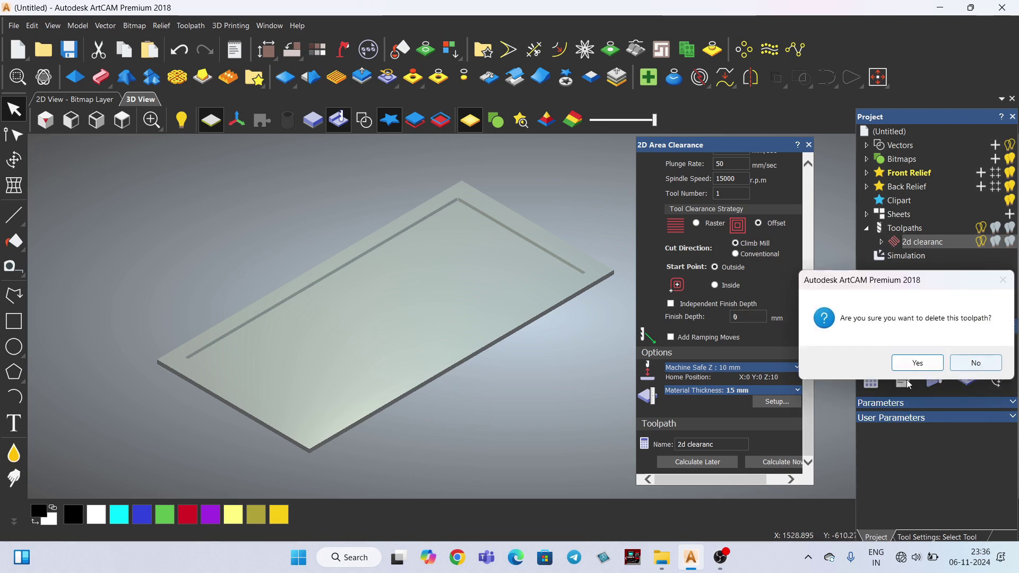
{"action": "left_click", "coordinate": [911, 359]}
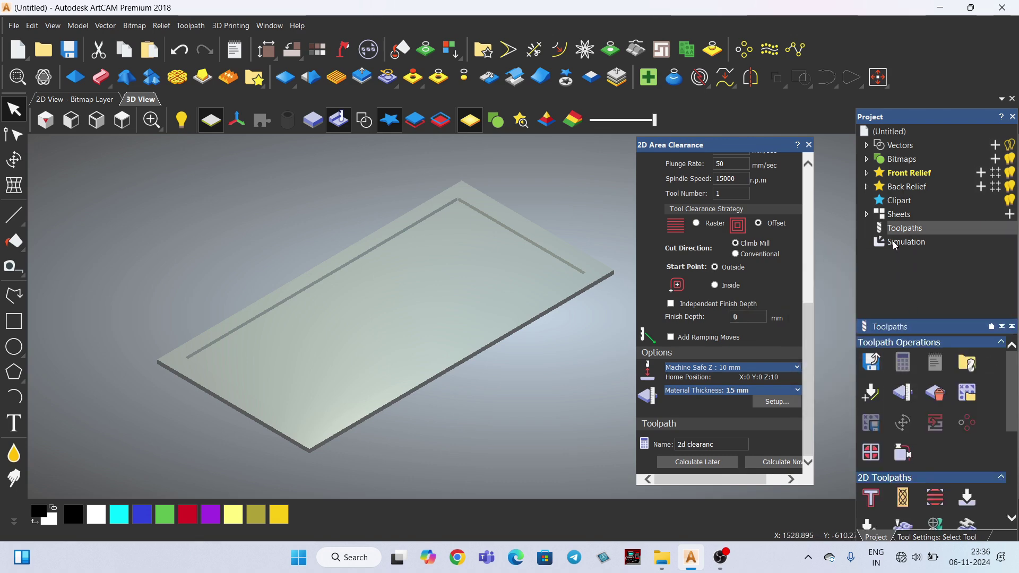
{"action": "left_click", "coordinate": [897, 242]}
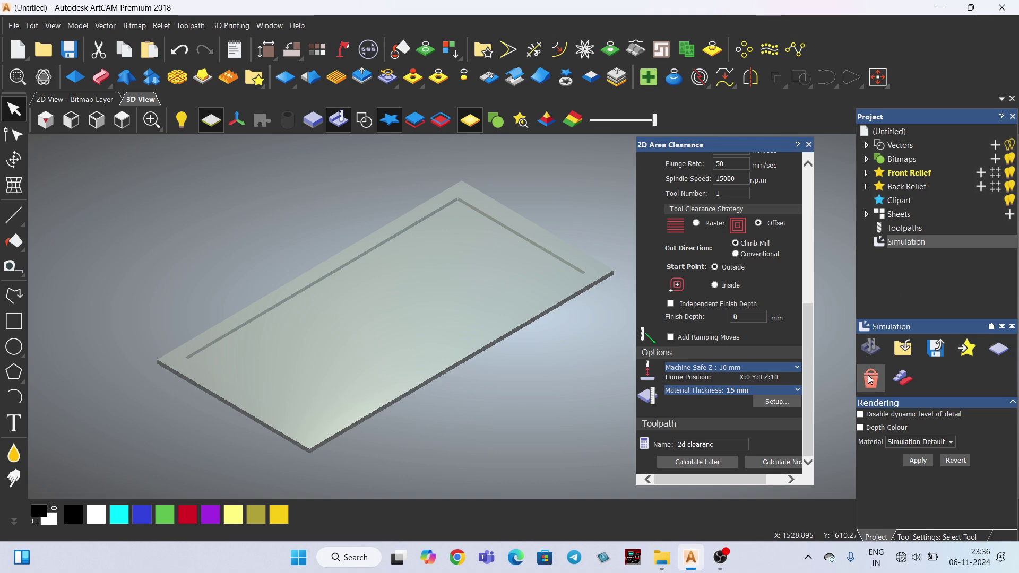
{"action": "left_click", "coordinate": [871, 379]}
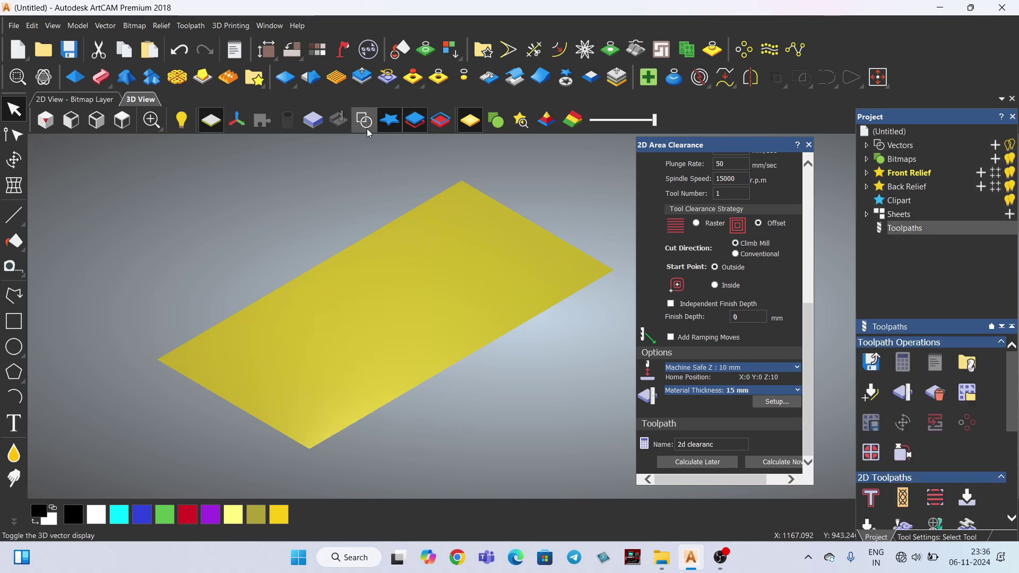
Step: Turn the vector display back on and return the 3D view to a top view of the model
{"action": "left_click", "coordinate": [370, 121]}
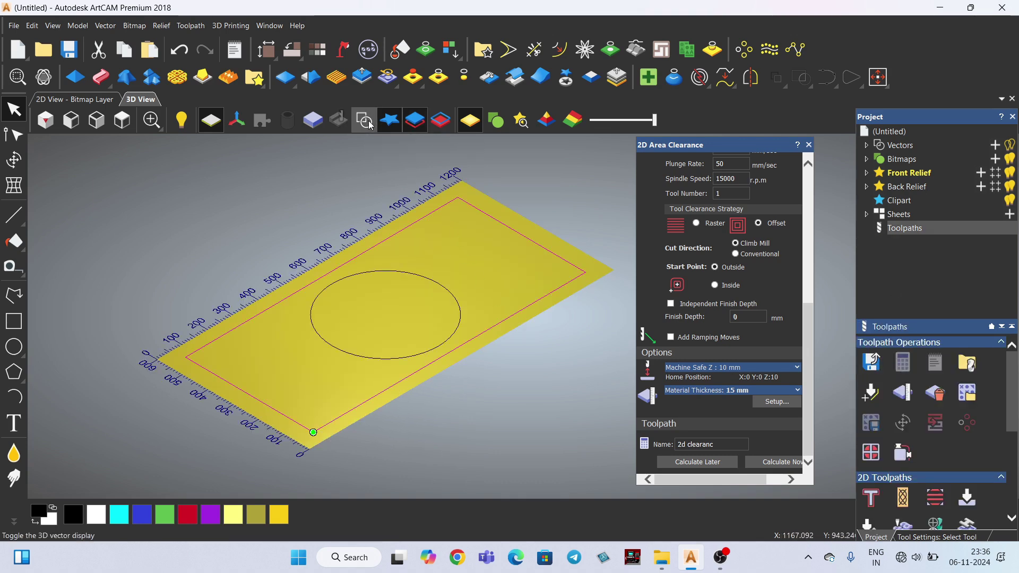
{"action": "left_click", "coordinate": [122, 120]}
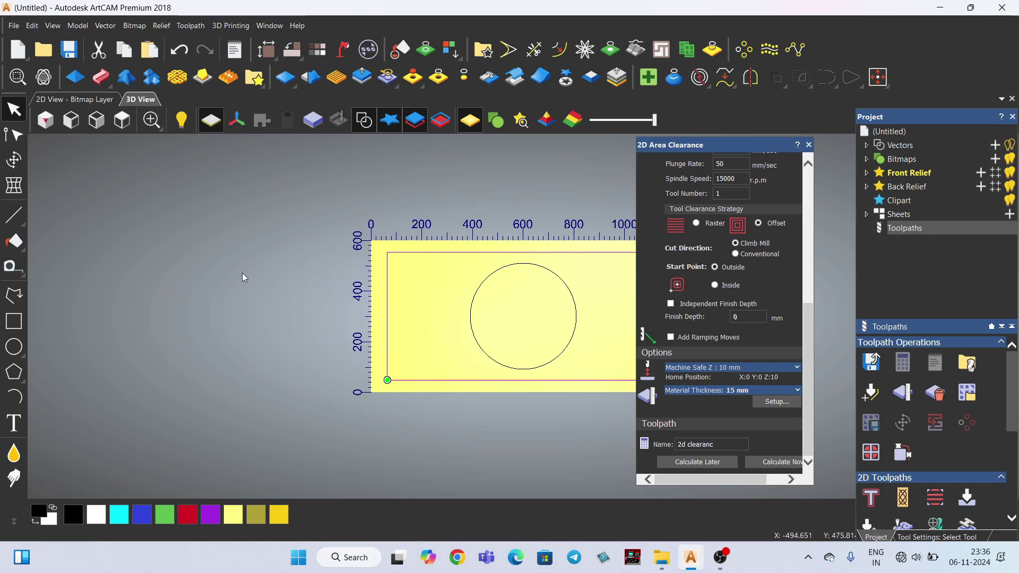
{"action": "scroll", "coordinate": [629, 316], "scroll_direction": "up", "scroll_amount": 2}
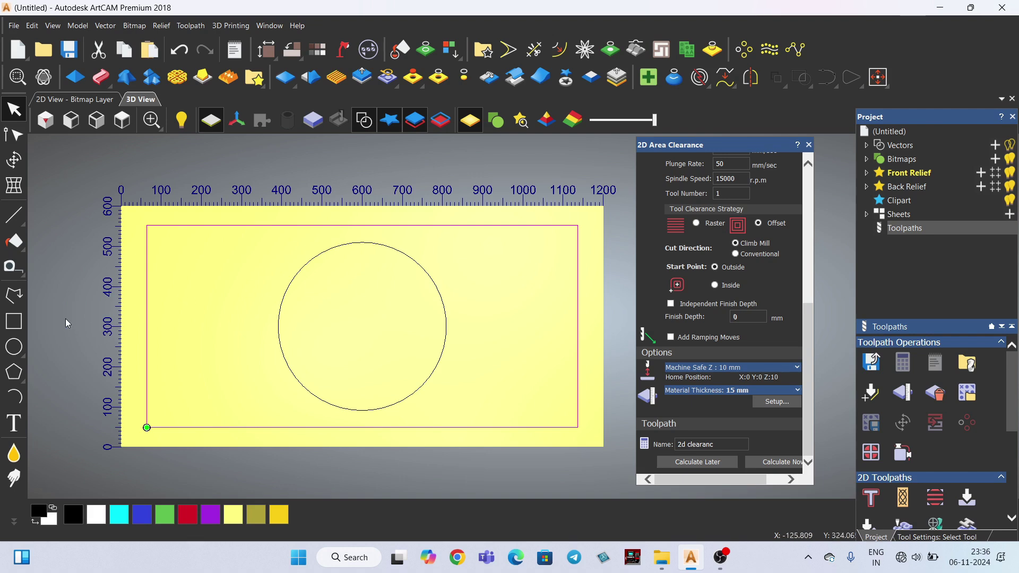
Step: Draw two circles inside the existing one, centred at X 600, Y 300 mm, with radii of about 169 mm and 117 mm
{"action": "left_click", "coordinate": [14, 347]}
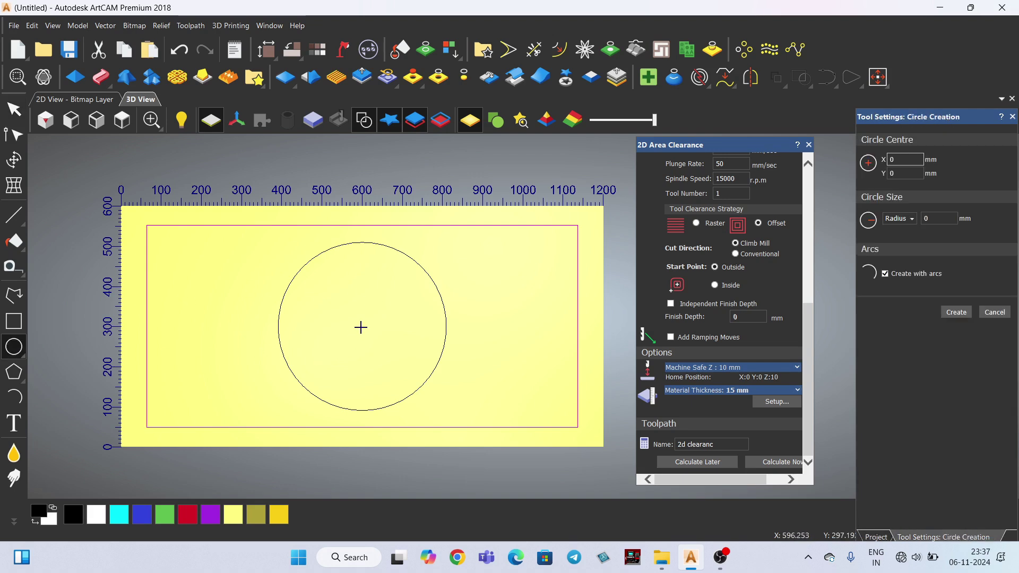
{"action": "left_click_drag", "start_coordinate": [362, 326], "coordinate": [368, 259]}
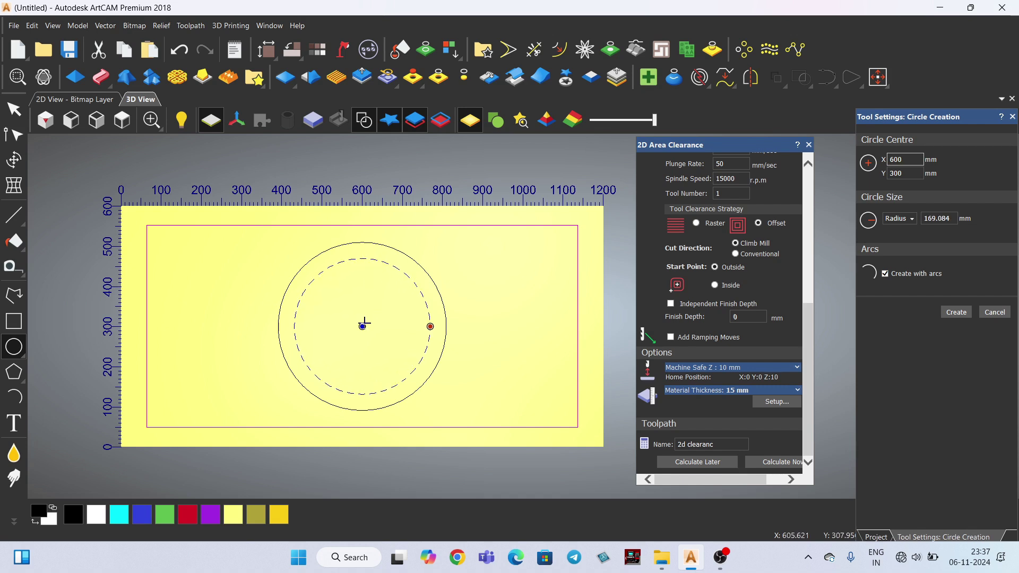
{"action": "right_click", "coordinate": [485, 248]}
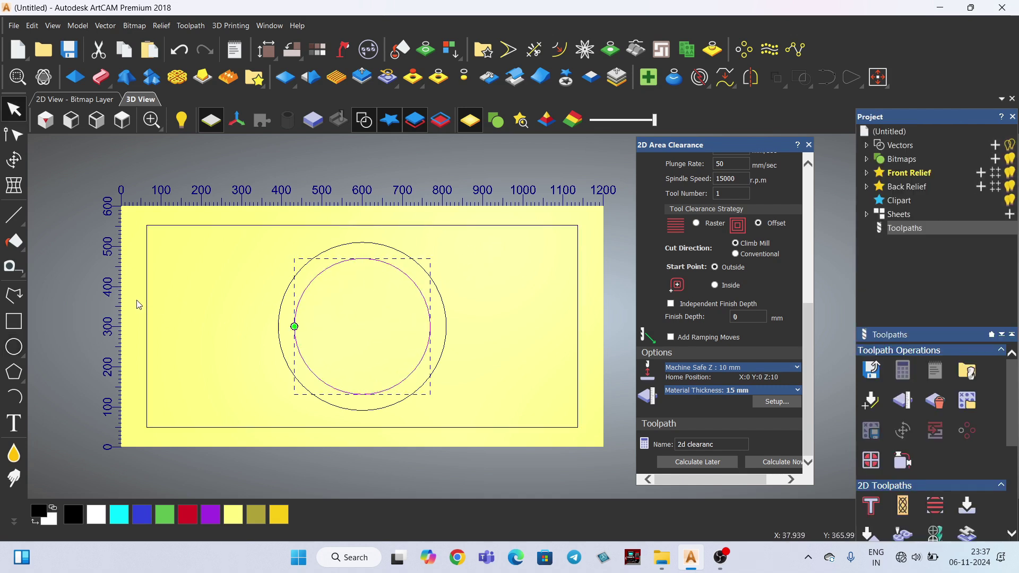
{"action": "left_click", "coordinate": [14, 347]}
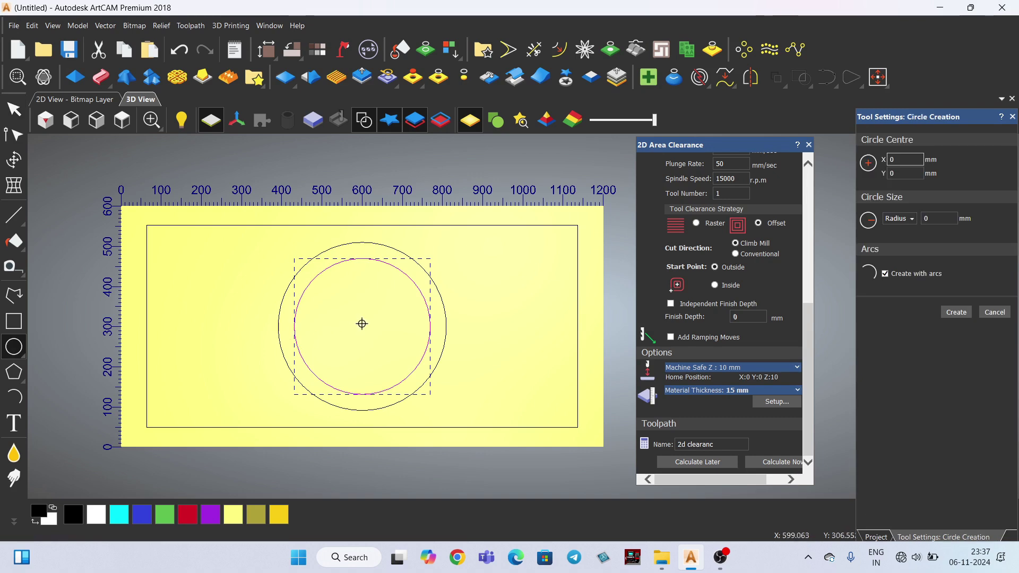
{"action": "left_click_drag", "start_coordinate": [361, 324], "coordinate": [367, 280]}
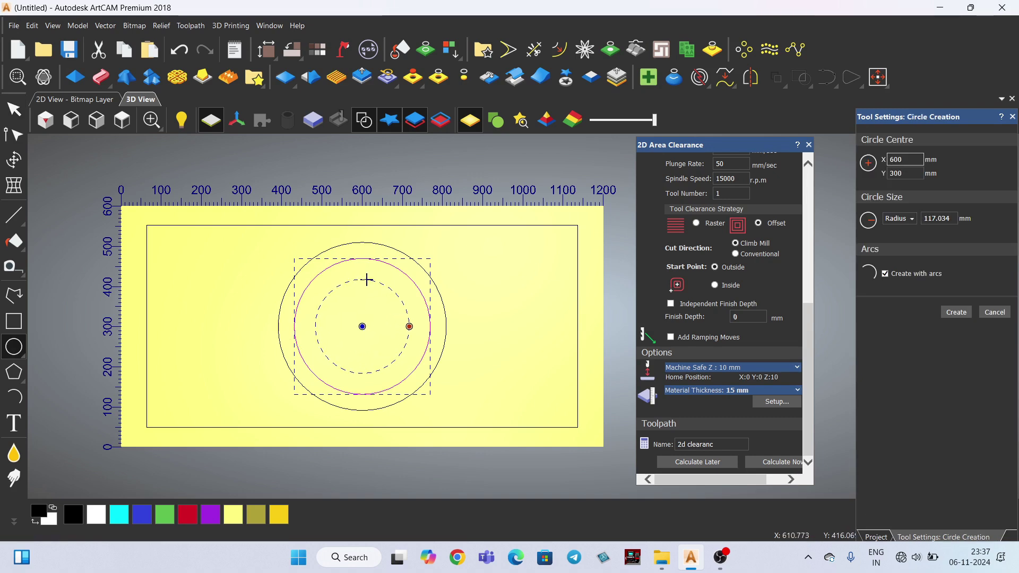
{"action": "key", "text": "Return"}
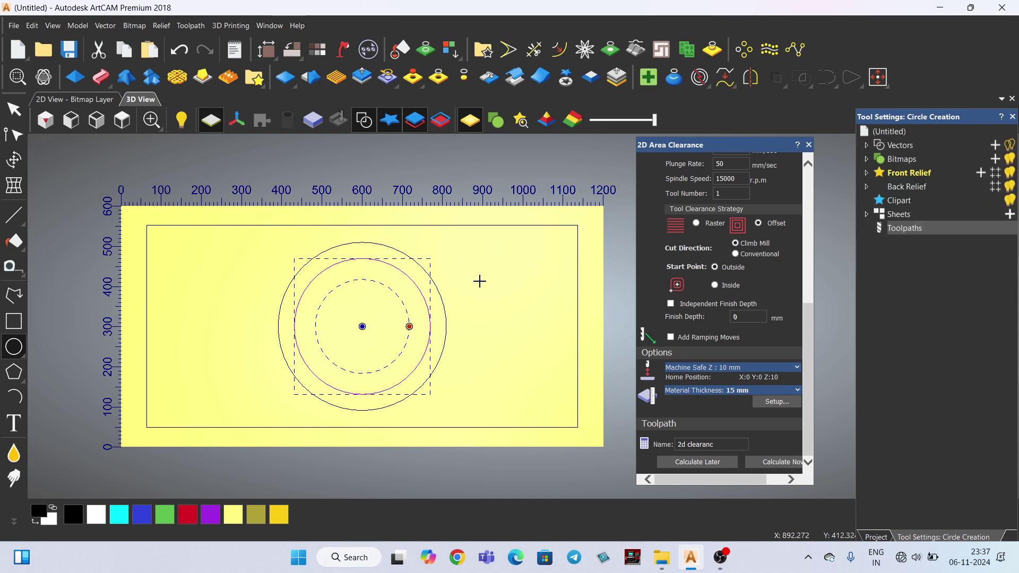
Step: Draw a smaller innermost circle at the same centre, X 600, Y 300 mm, and select the rectangle and all circles
{"action": "left_click", "coordinate": [13, 347]}
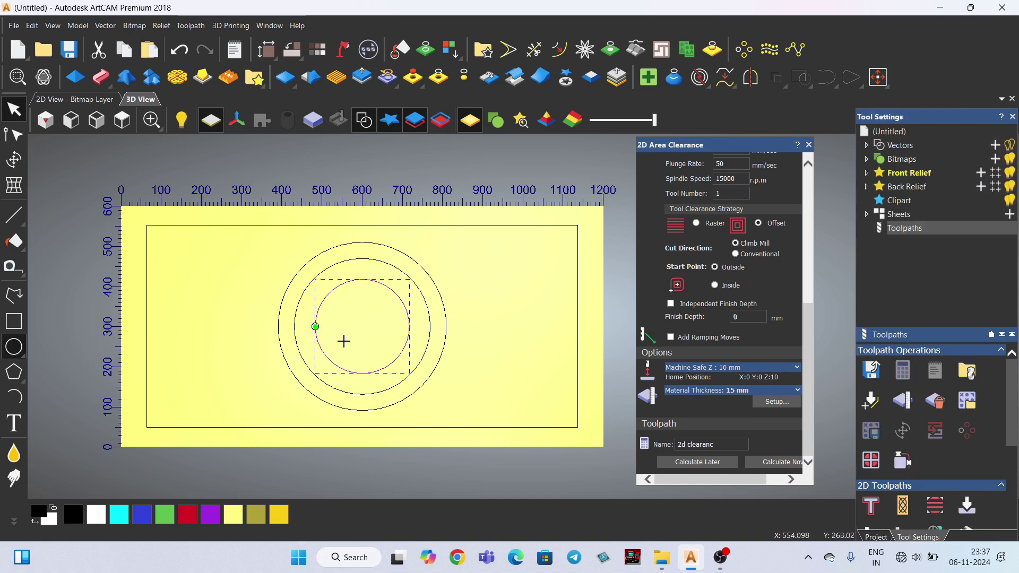
{"action": "left_click", "coordinate": [362, 325]}
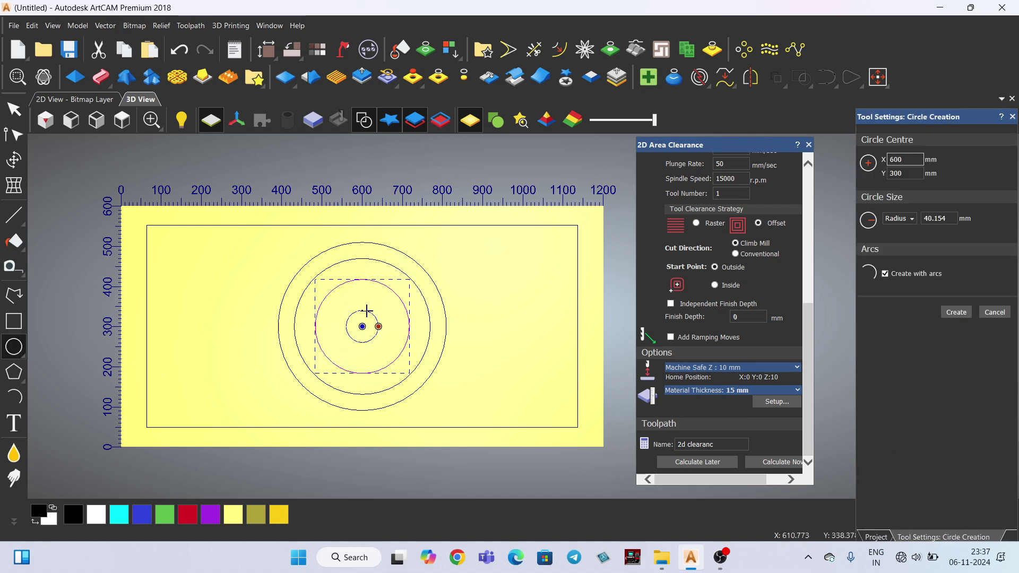
{"action": "key", "text": "Return"}
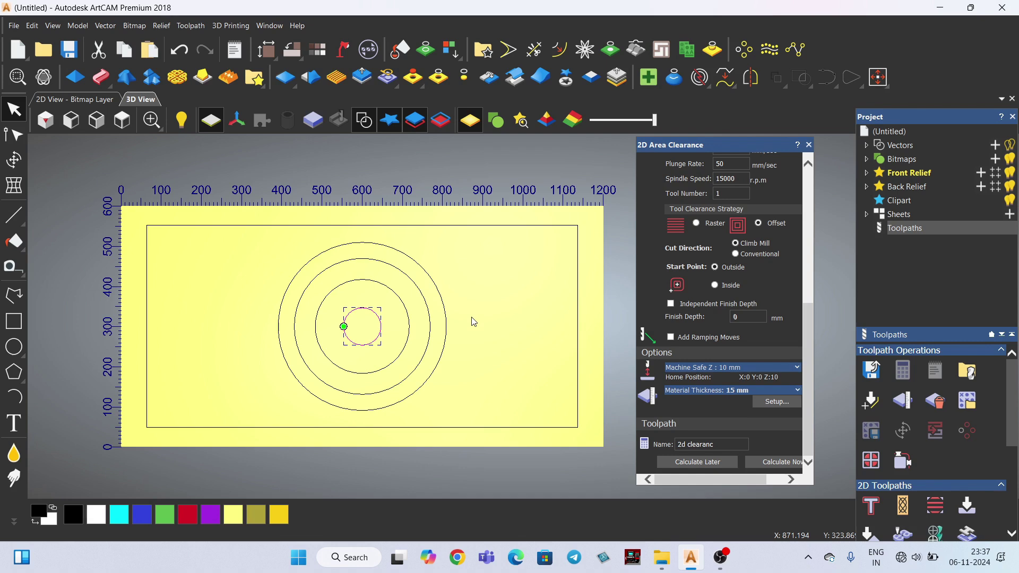
{"action": "key", "text": "ctrl+a"}
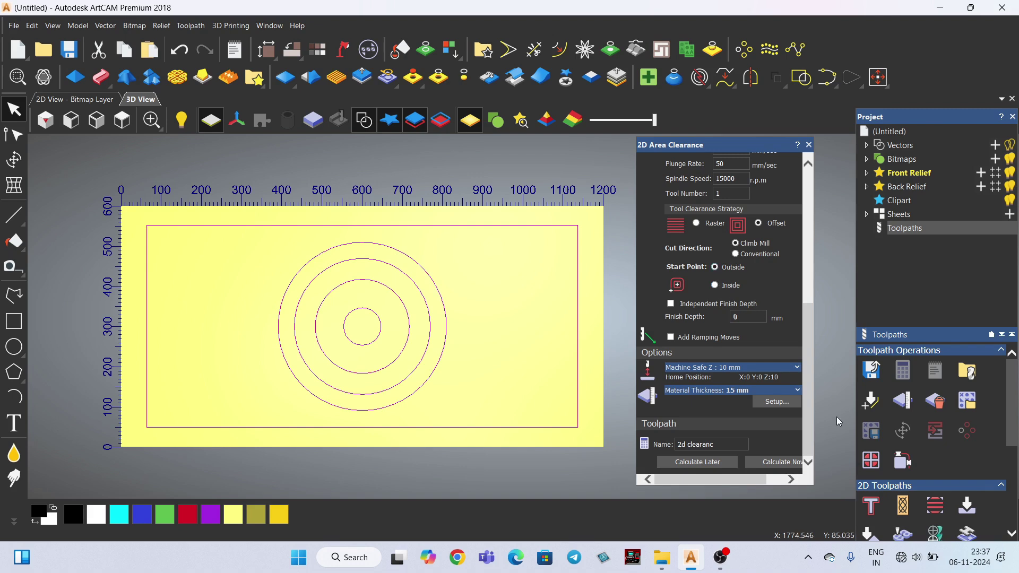
Step: Calculate the offset toolpath for the rectangle and nested circles, and simulate it on the whole model at standard resolution with fast playback
{"action": "left_click", "coordinate": [786, 462]}
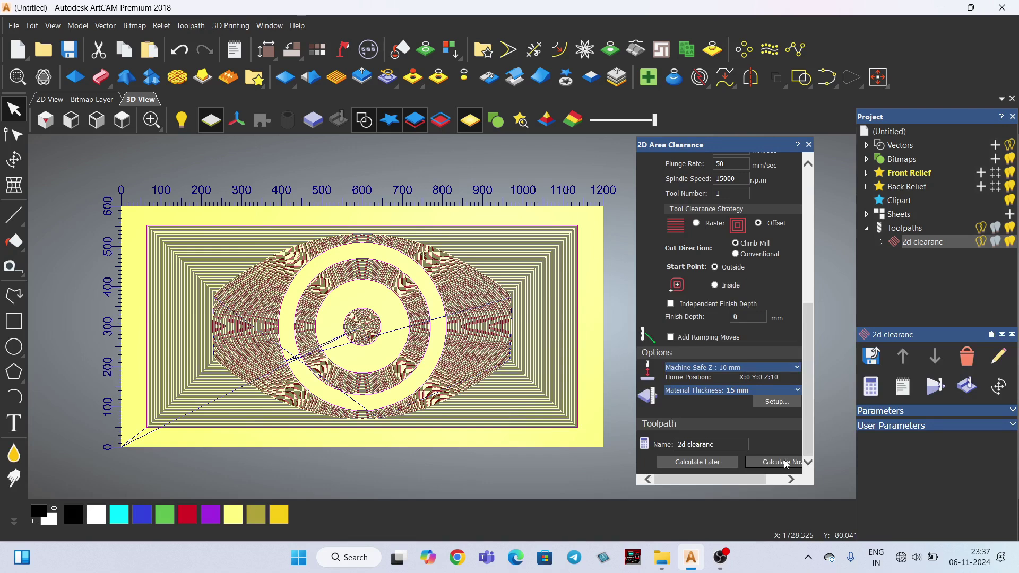
{"action": "left_click", "coordinate": [967, 387]}
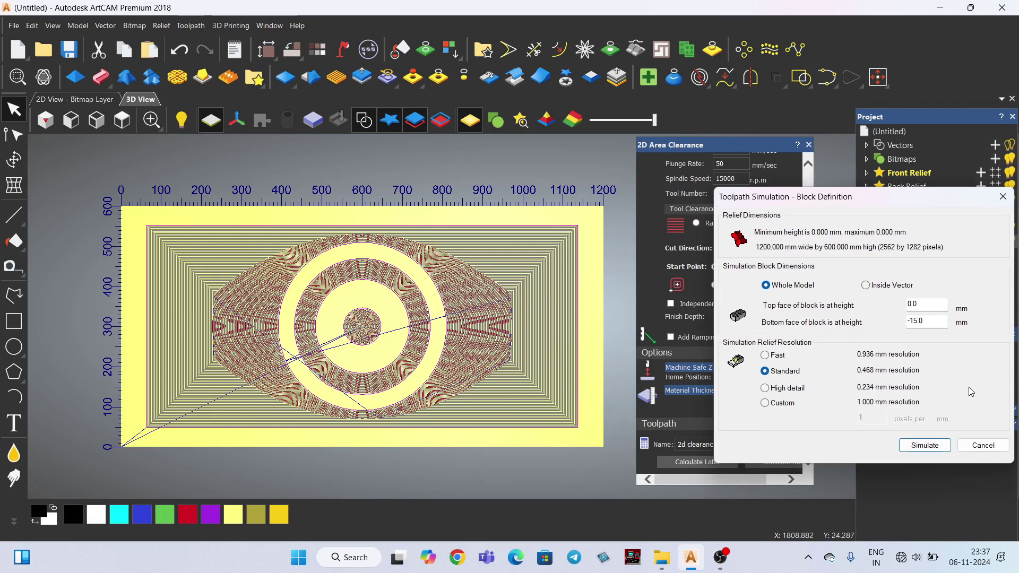
{"action": "left_click", "coordinate": [912, 450]}
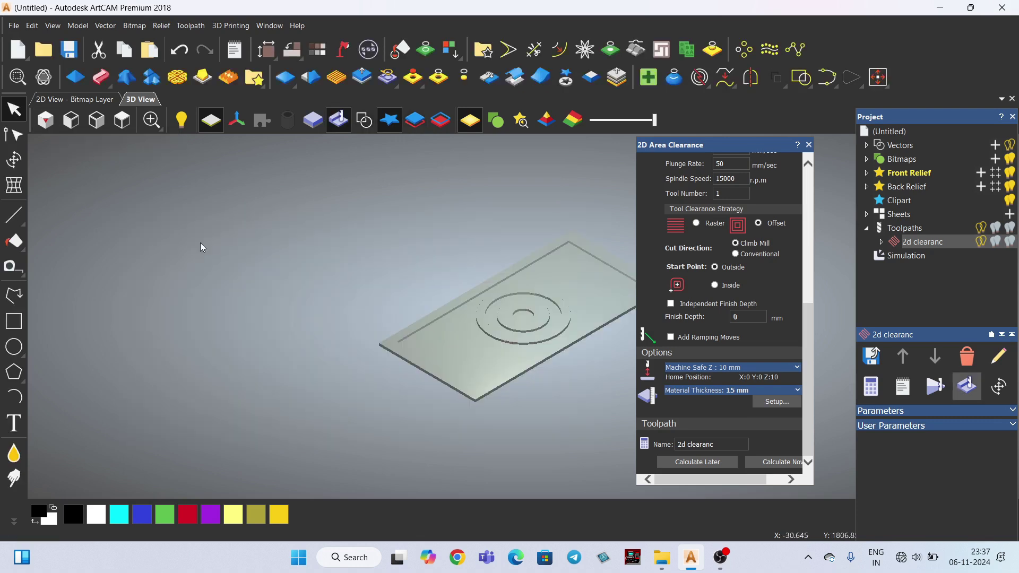
{"action": "scroll", "coordinate": [609, 327], "scroll_direction": "down", "scroll_amount": 1}
{"action": "scroll", "coordinate": [603, 327], "scroll_direction": "up", "scroll_amount": 4}
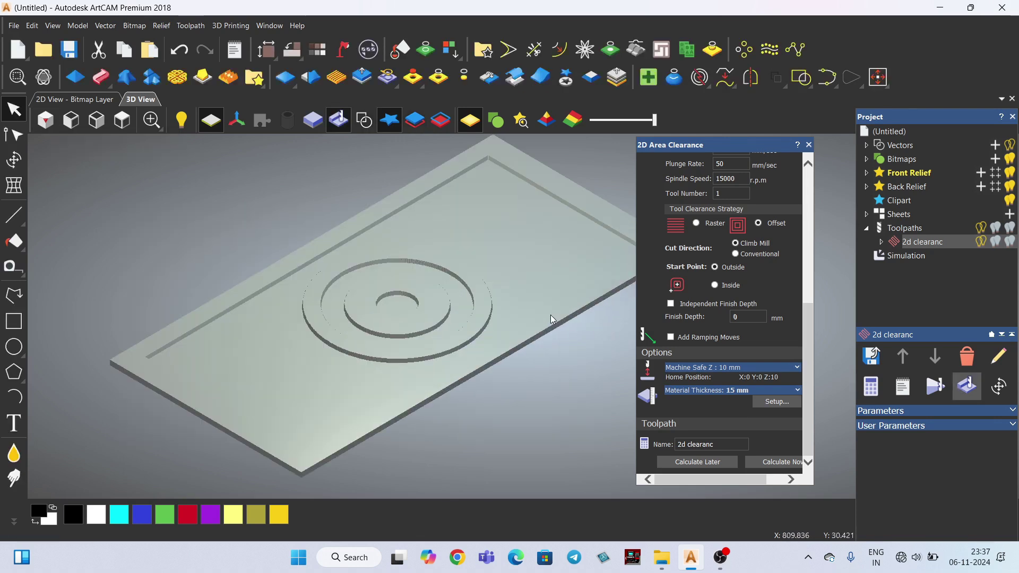
{"action": "left_click", "coordinate": [939, 392]}
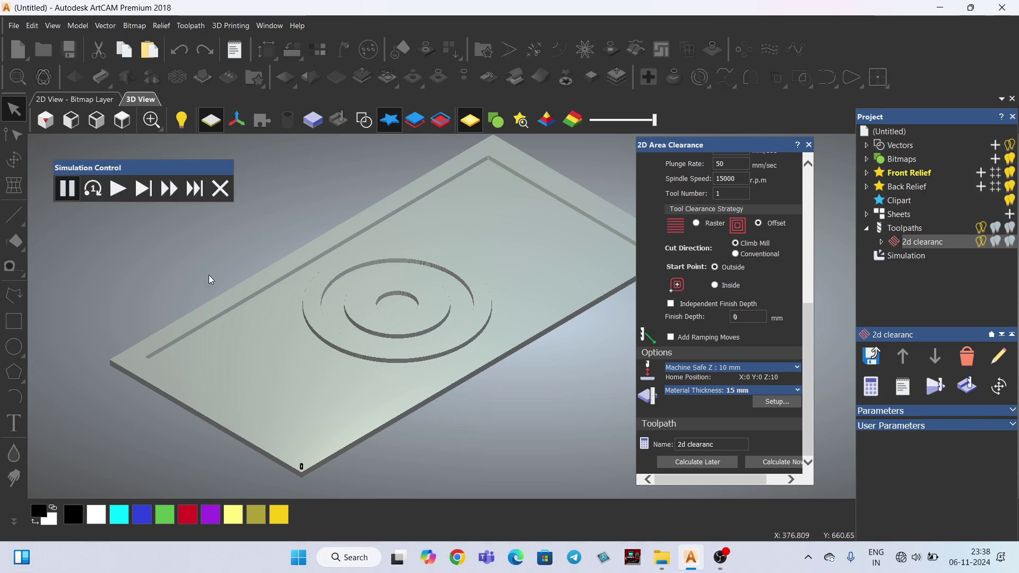
{"action": "left_click", "coordinate": [167, 190]}
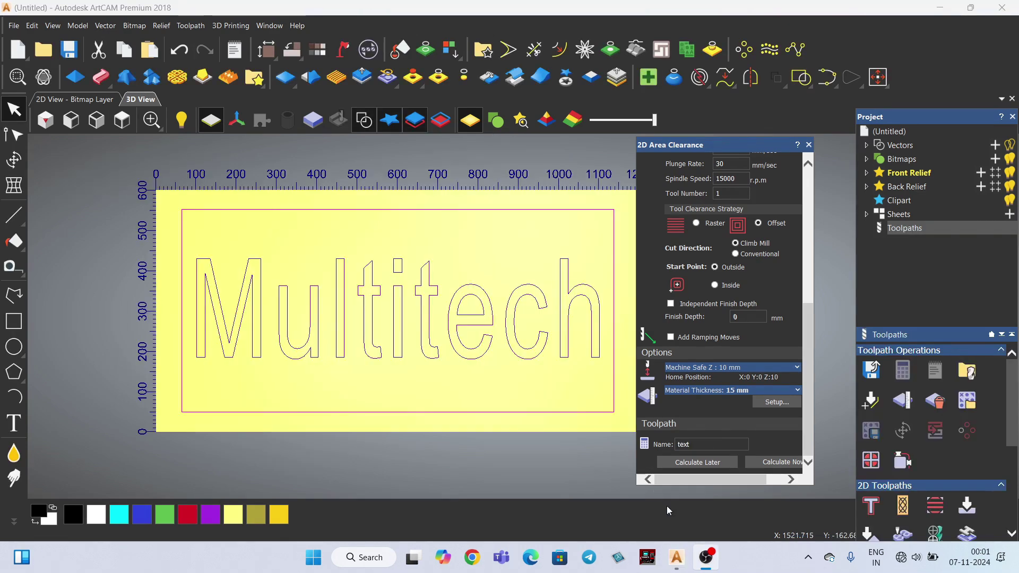
Step: Calculate the offset area clearance toolpath named text for the Multitech lettering and border with the 12 mm end mill
{"action": "left_click", "coordinate": [677, 557]}
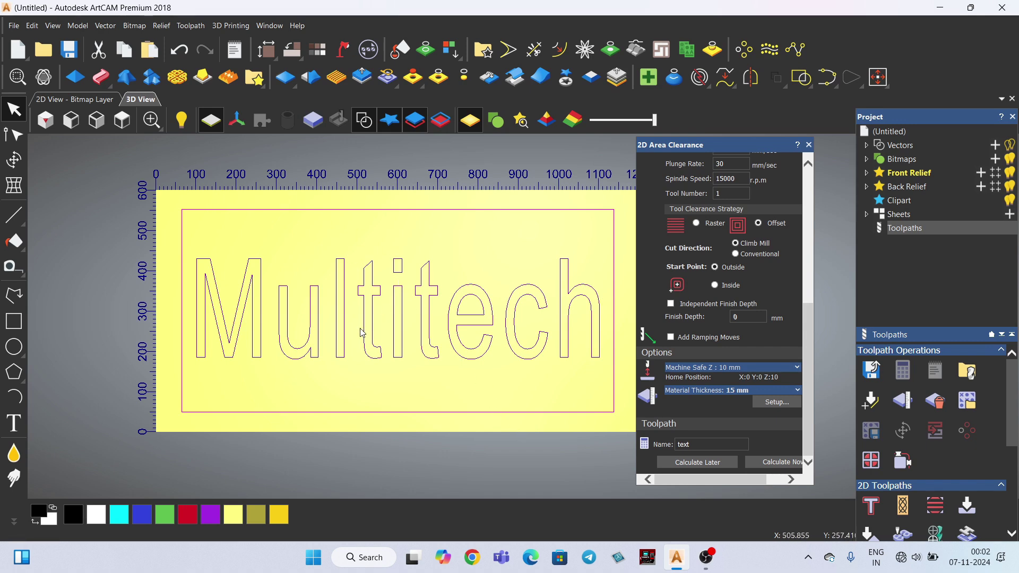
{"action": "scroll", "coordinate": [769, 275], "scroll_direction": "up", "scroll_amount": 5}
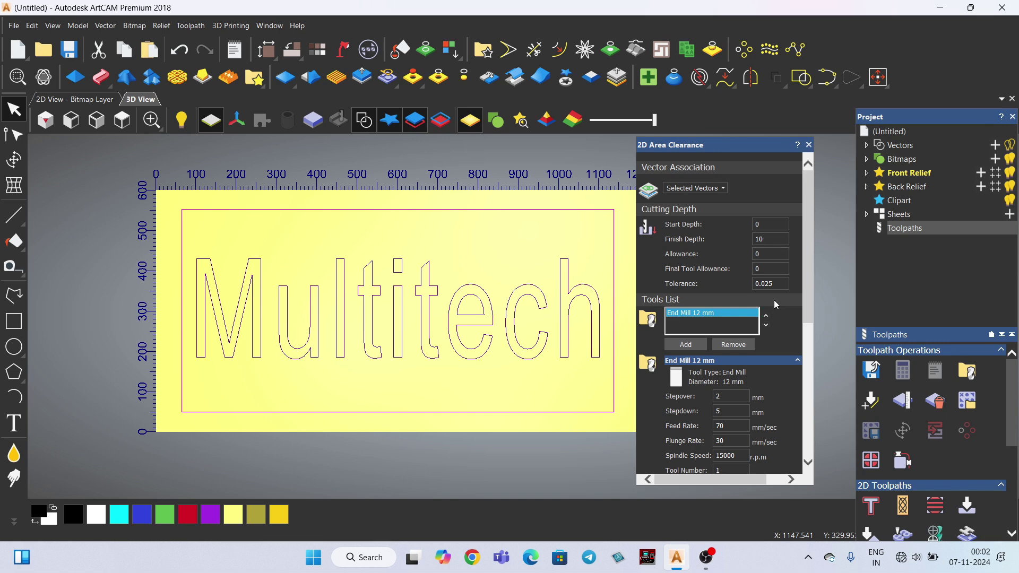
{"action": "scroll", "coordinate": [776, 304], "scroll_direction": "down", "scroll_amount": 5}
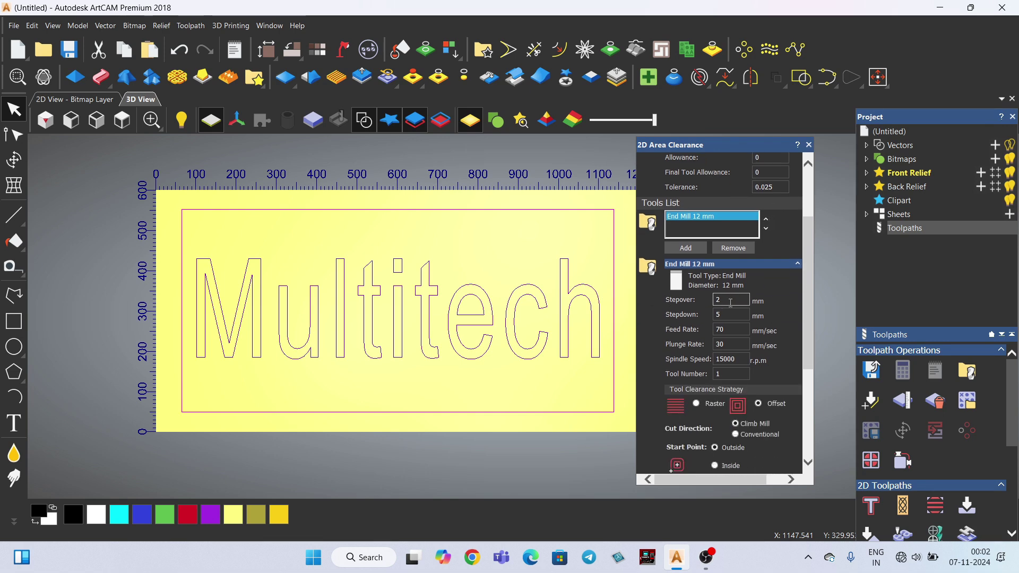
{"action": "left_click", "coordinate": [741, 310]}
{"action": "scroll", "coordinate": [766, 310], "scroll_direction": "down", "scroll_amount": 7}
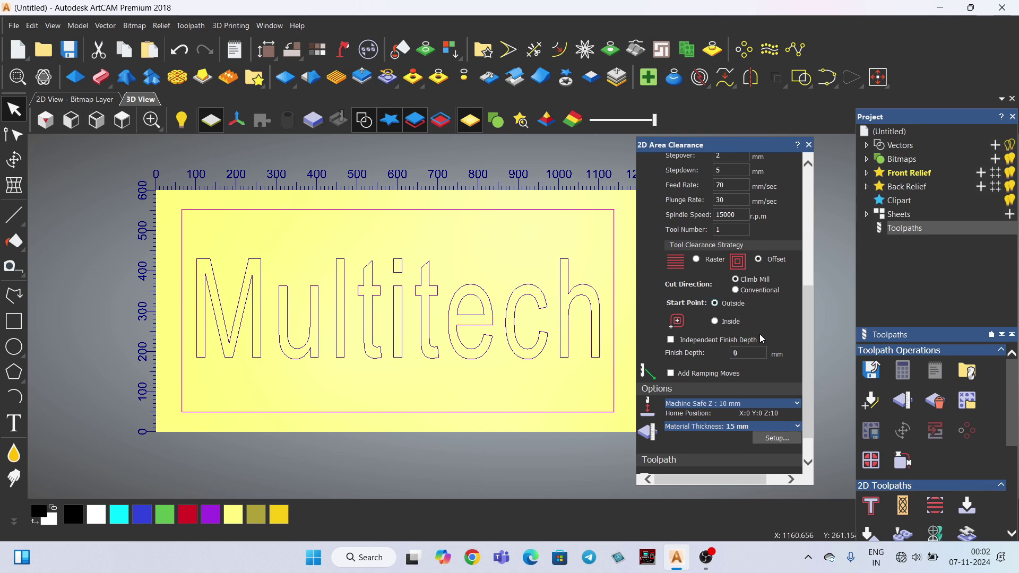
{"action": "scroll", "coordinate": [762, 342], "scroll_direction": "down", "scroll_amount": 2}
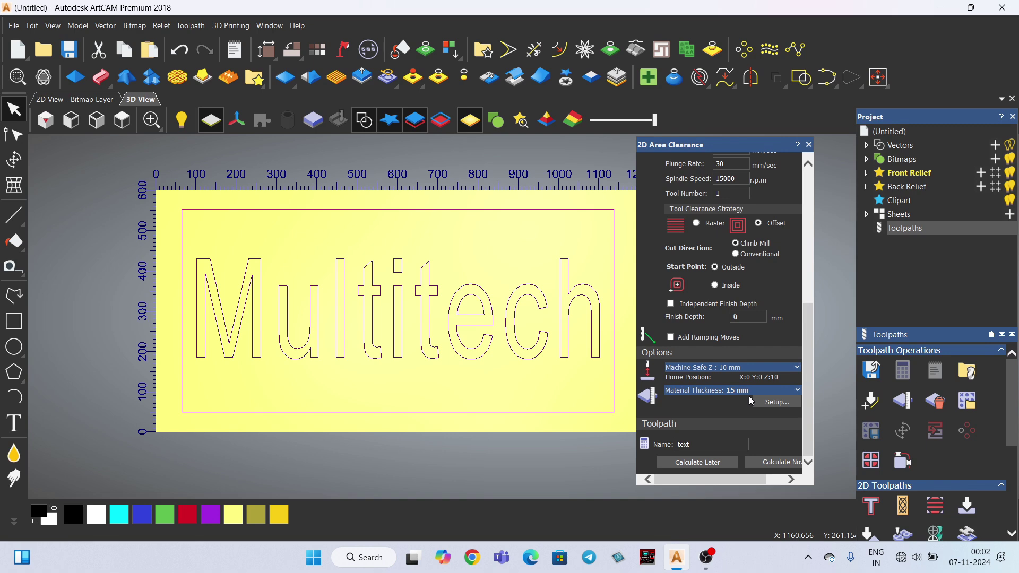
{"action": "left_click", "coordinate": [769, 463]}
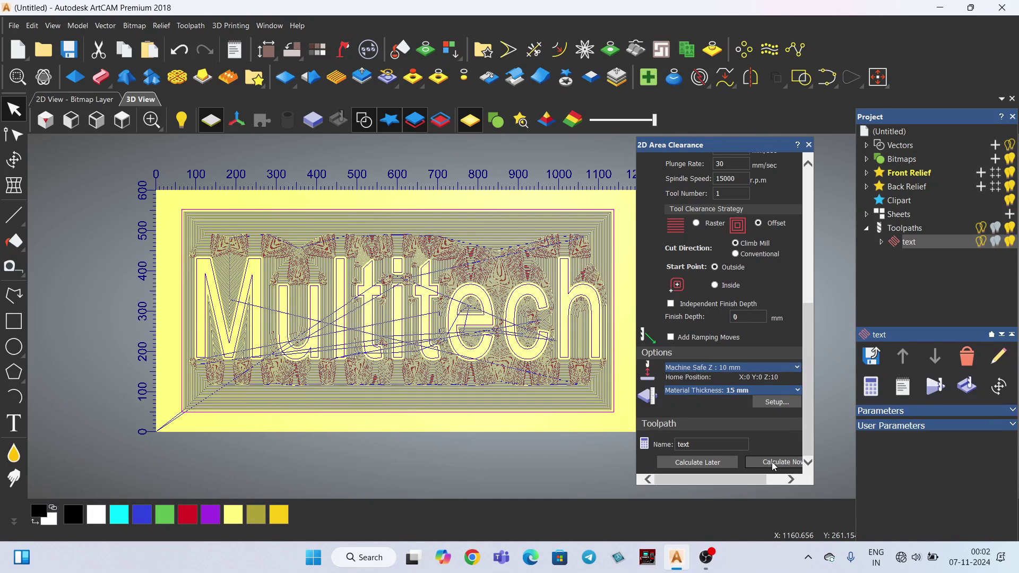
Step: Simulate the text toolpath on the whole model at standard resolution, and run its fast playback in isometric view
{"action": "left_click", "coordinate": [958, 391]}
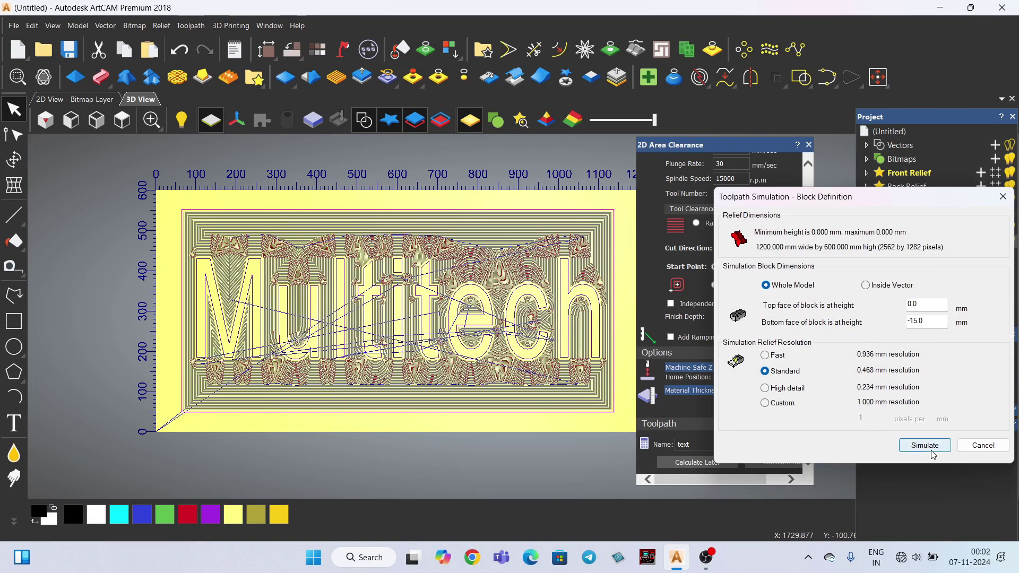
{"action": "left_click", "coordinate": [926, 446]}
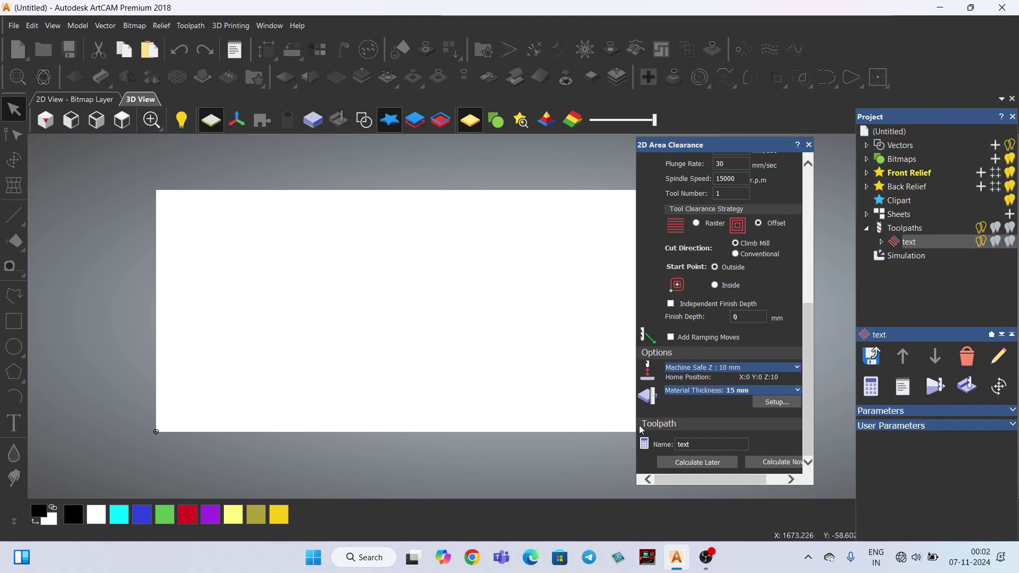
{"action": "left_click", "coordinate": [57, 130]}
{"action": "scroll", "coordinate": [597, 305], "scroll_direction": "up", "scroll_amount": 5}
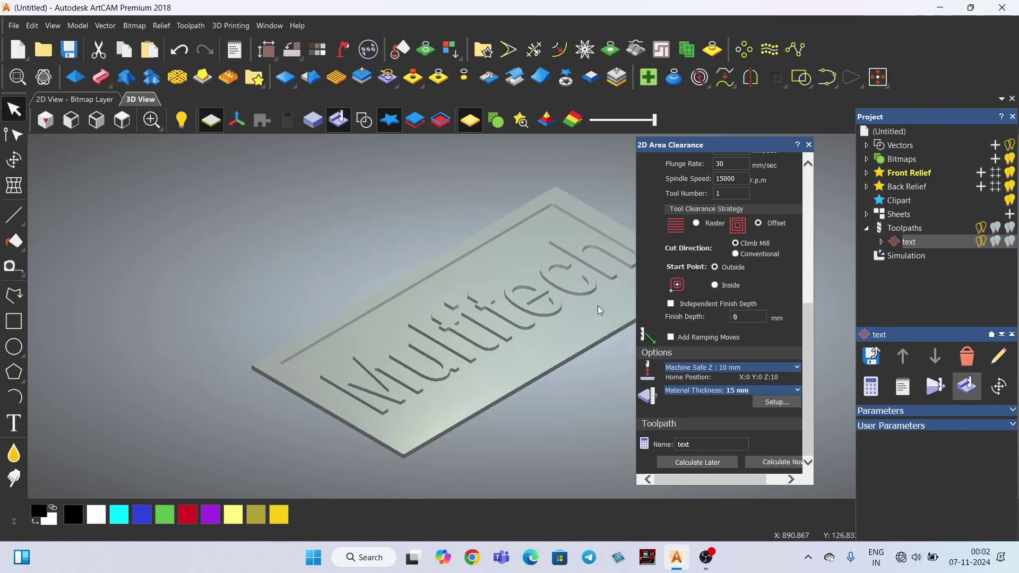
{"action": "scroll", "coordinate": [597, 306], "scroll_direction": "up", "scroll_amount": 3}
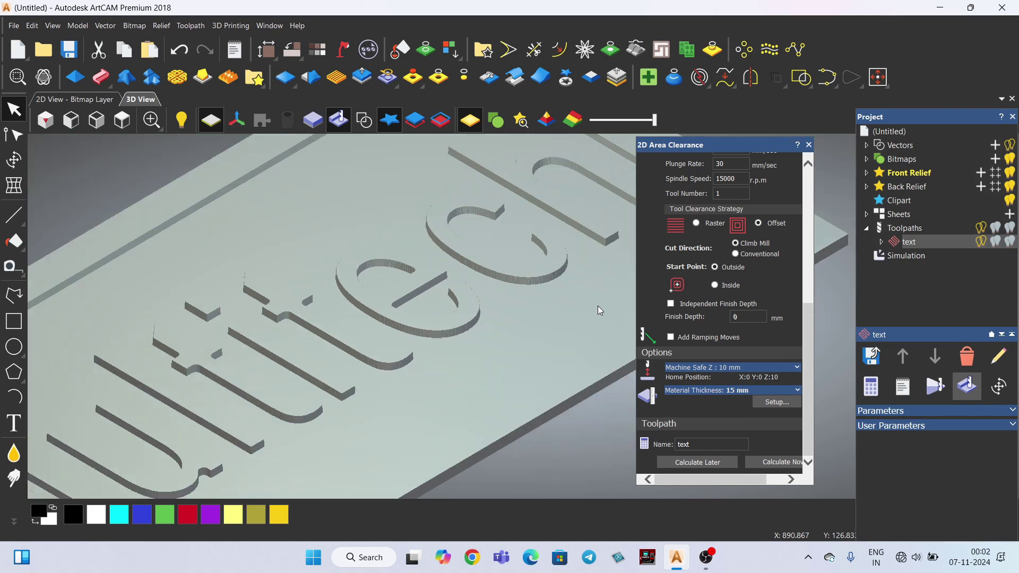
{"action": "scroll", "coordinate": [597, 305], "scroll_direction": "down", "scroll_amount": 1}
{"action": "left_click", "coordinate": [932, 386]}
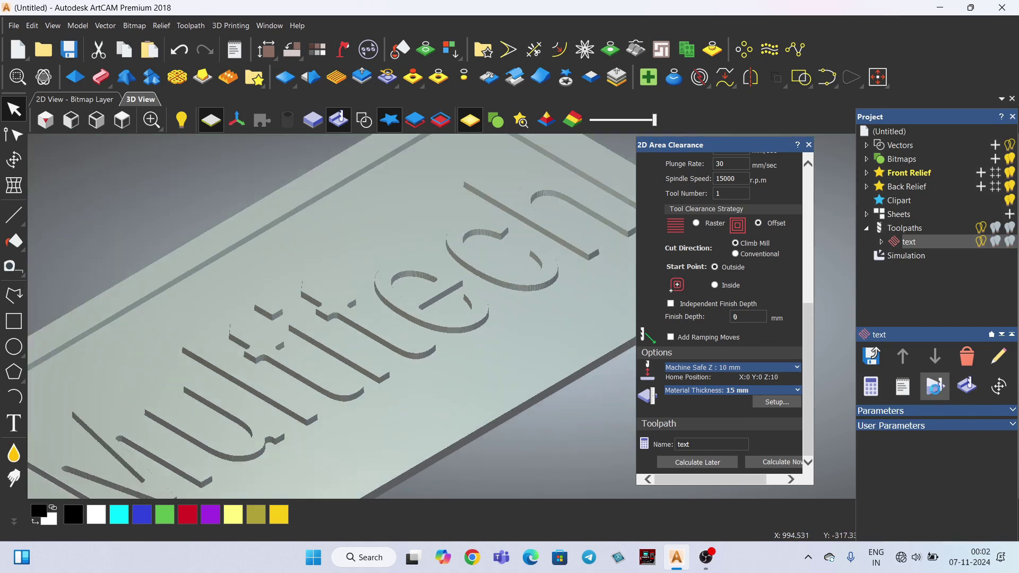
{"action": "left_click", "coordinate": [169, 188]}
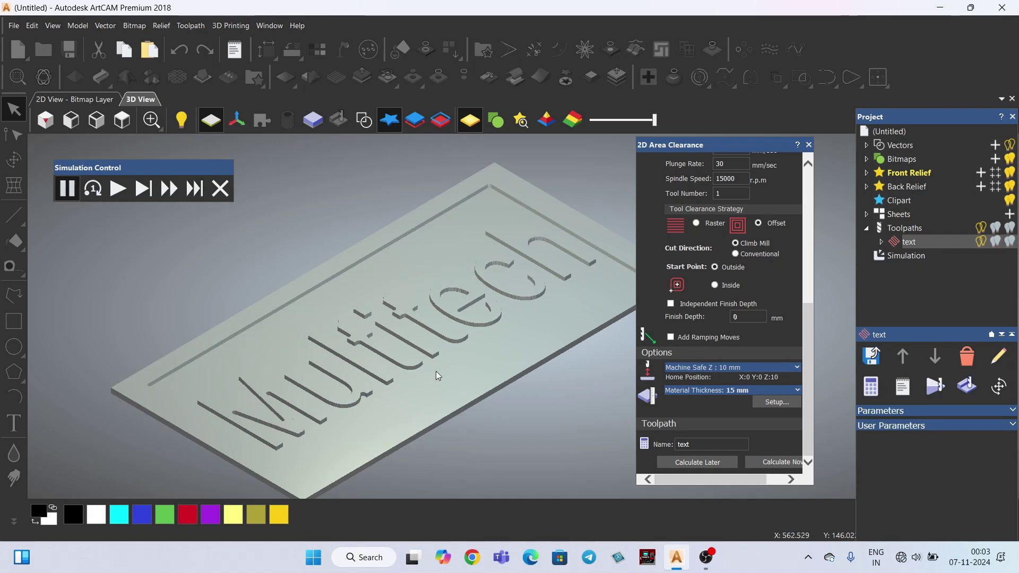
Step: Examine the simulated lettering up close, especially the inner corners and narrow areas of the letter M
{"action": "scroll", "coordinate": [409, 361], "scroll_direction": "up", "scroll_amount": 3}
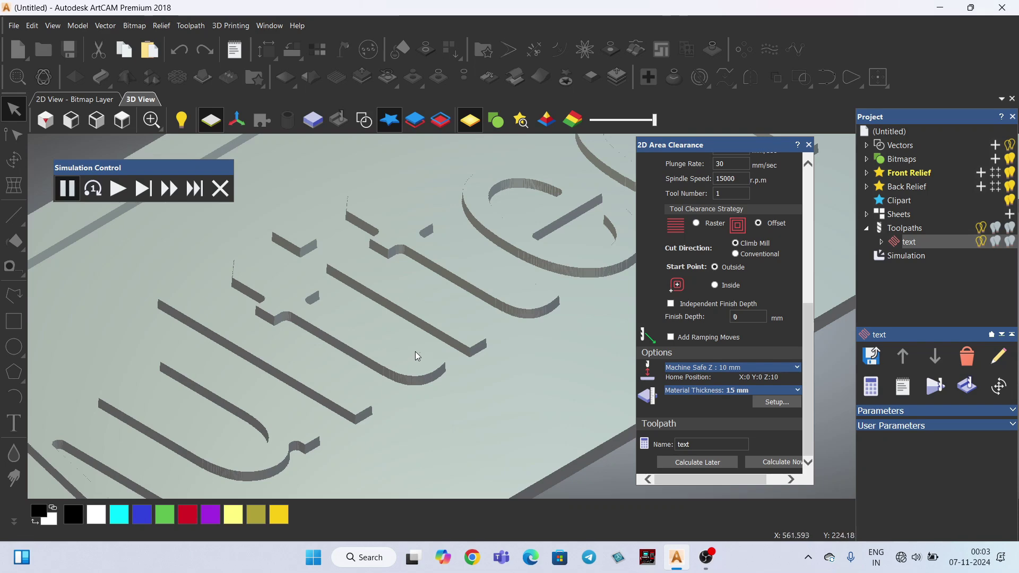
{"action": "scroll", "coordinate": [444, 345], "scroll_direction": "down", "scroll_amount": 3}
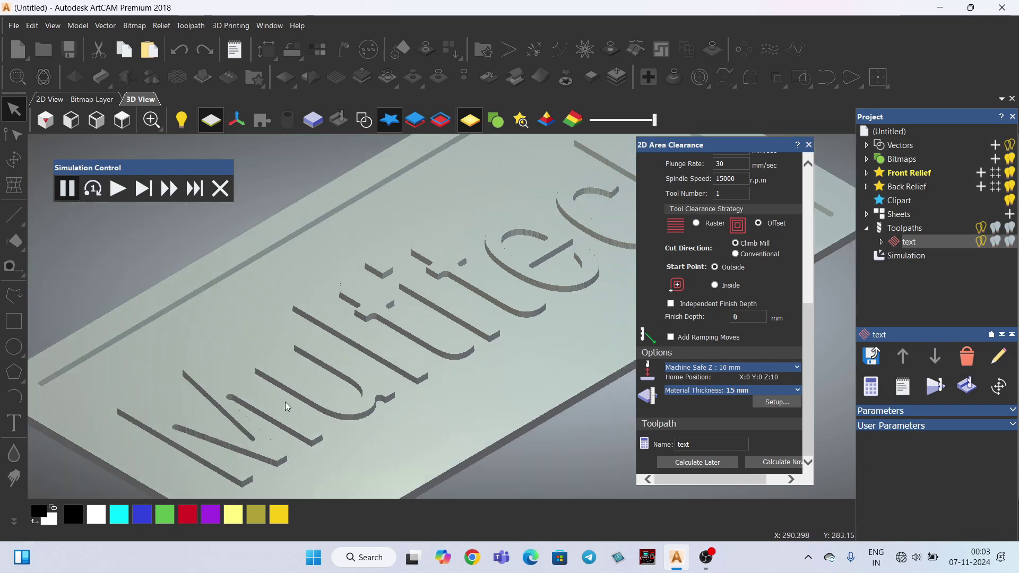
{"action": "scroll", "coordinate": [275, 402], "scroll_direction": "up", "scroll_amount": 5}
{"action": "scroll", "coordinate": [275, 399], "scroll_direction": "down", "scroll_amount": 3}
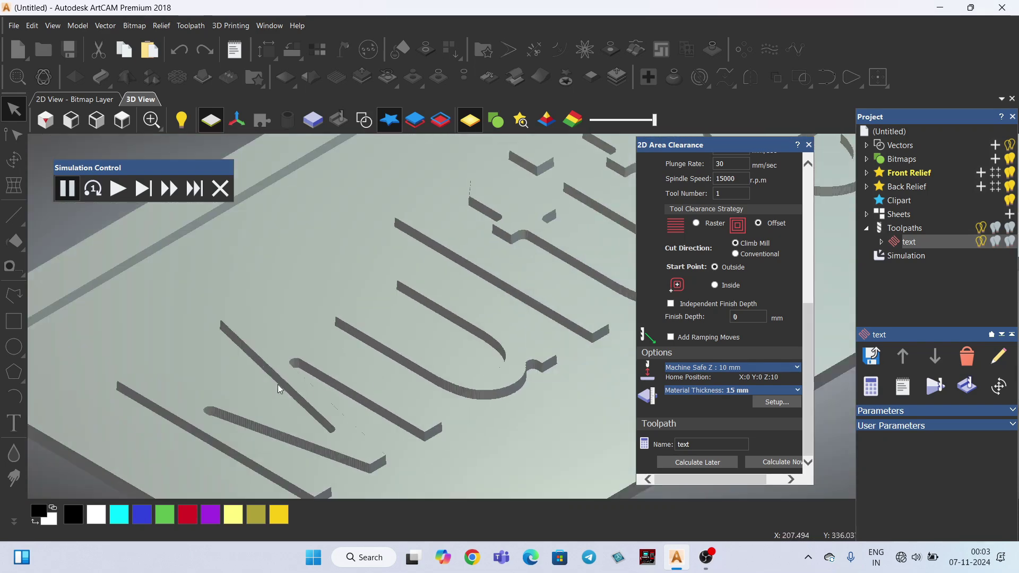
{"action": "scroll", "coordinate": [296, 368], "scroll_direction": "up", "scroll_amount": 3}
{"action": "scroll", "coordinate": [295, 367], "scroll_direction": "up", "scroll_amount": 2}
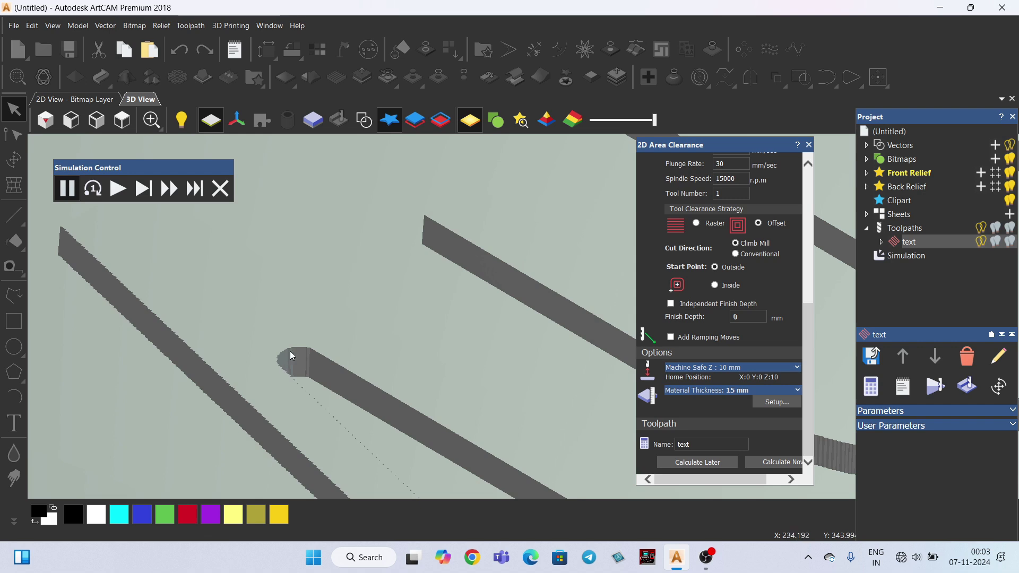
{"action": "scroll", "coordinate": [272, 340], "scroll_direction": "down", "scroll_amount": 2}
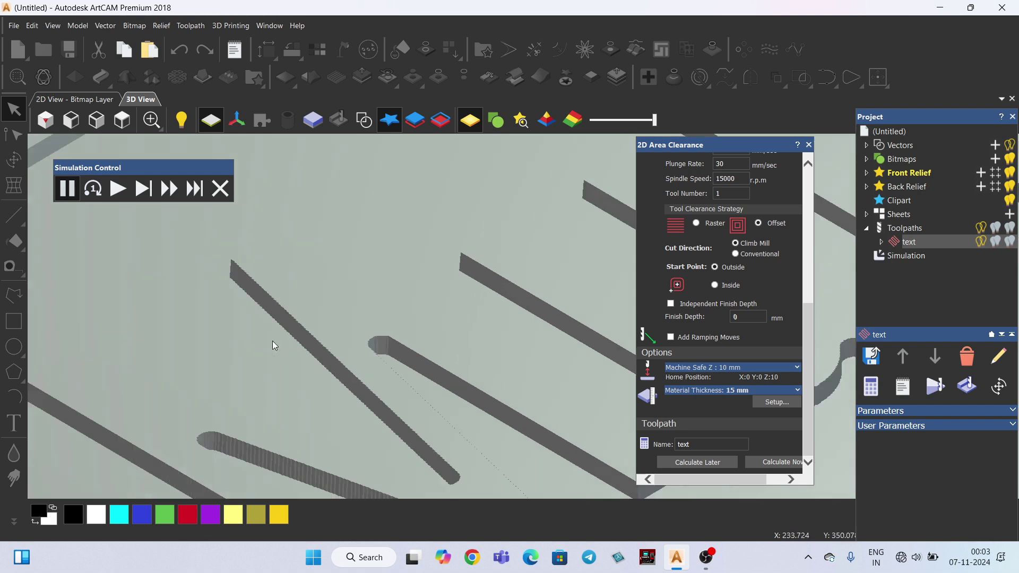
{"action": "scroll", "coordinate": [246, 328], "scroll_direction": "down", "scroll_amount": 2}
{"action": "scroll", "coordinate": [244, 327], "scroll_direction": "down", "scroll_amount": 2}
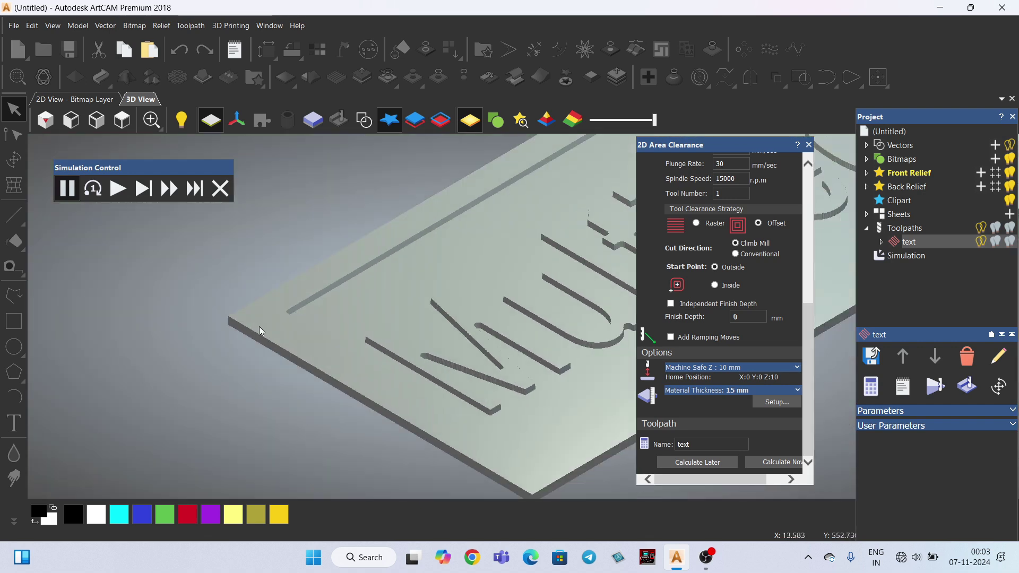
{"action": "scroll", "coordinate": [371, 332], "scroll_direction": "down", "scroll_amount": 1}
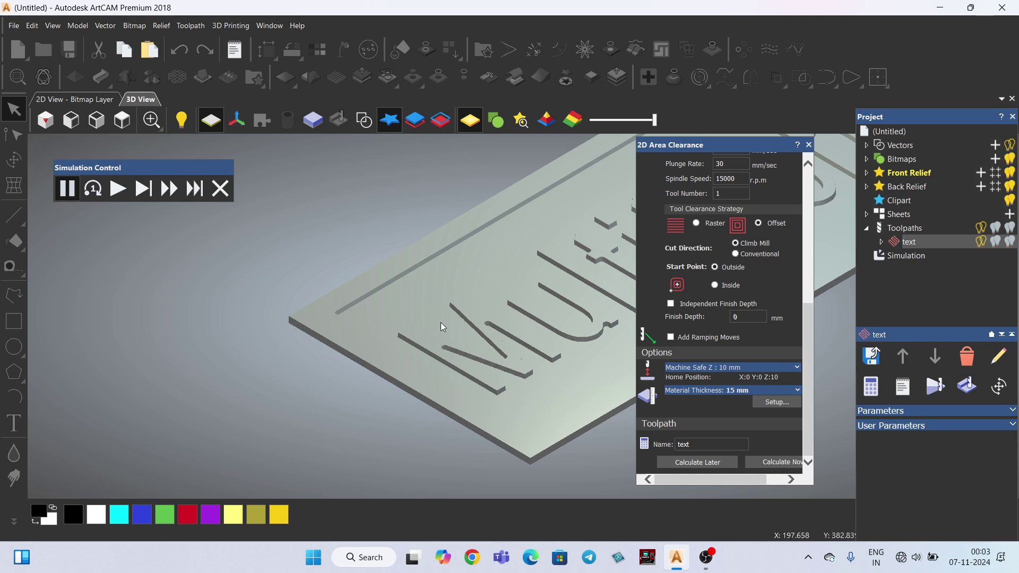
{"action": "scroll", "coordinate": [282, 313], "scroll_direction": "down", "scroll_amount": 1}
{"action": "scroll", "coordinate": [321, 316], "scroll_direction": "down", "scroll_amount": 1}
{"action": "scroll", "coordinate": [291, 304], "scroll_direction": "down", "scroll_amount": 1}
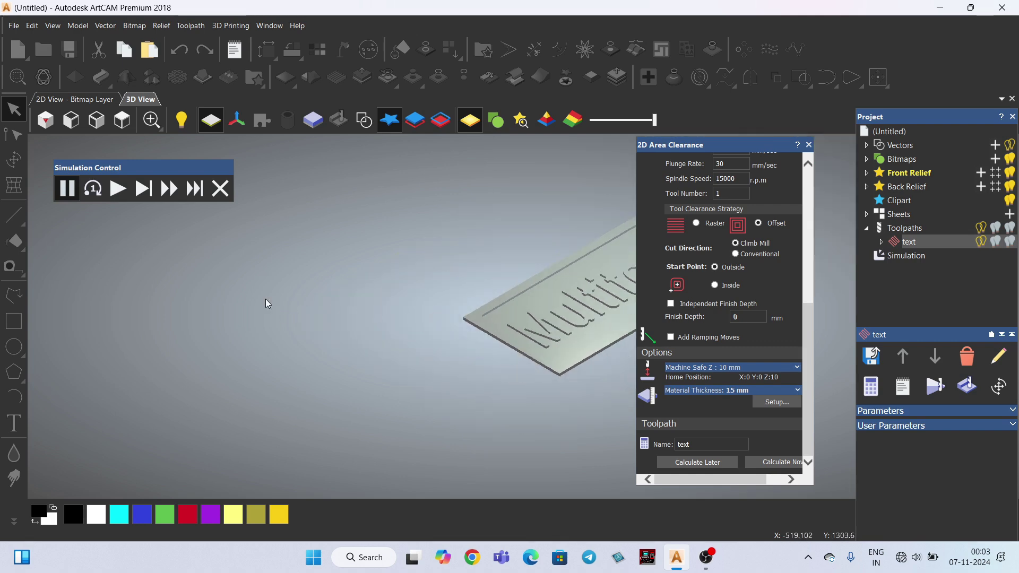
{"action": "scroll", "coordinate": [265, 298], "scroll_direction": "down", "scroll_amount": 1}
Step: Inspect the corners and gaps around the letters t, i and e against the 12 mm end mill settings
{"action": "scroll", "coordinate": [642, 268], "scroll_direction": "up", "scroll_amount": 1}
{"action": "scroll", "coordinate": [642, 268], "scroll_direction": "up", "scroll_amount": 1}
{"action": "scroll", "coordinate": [517, 294], "scroll_direction": "up", "scroll_amount": 4}
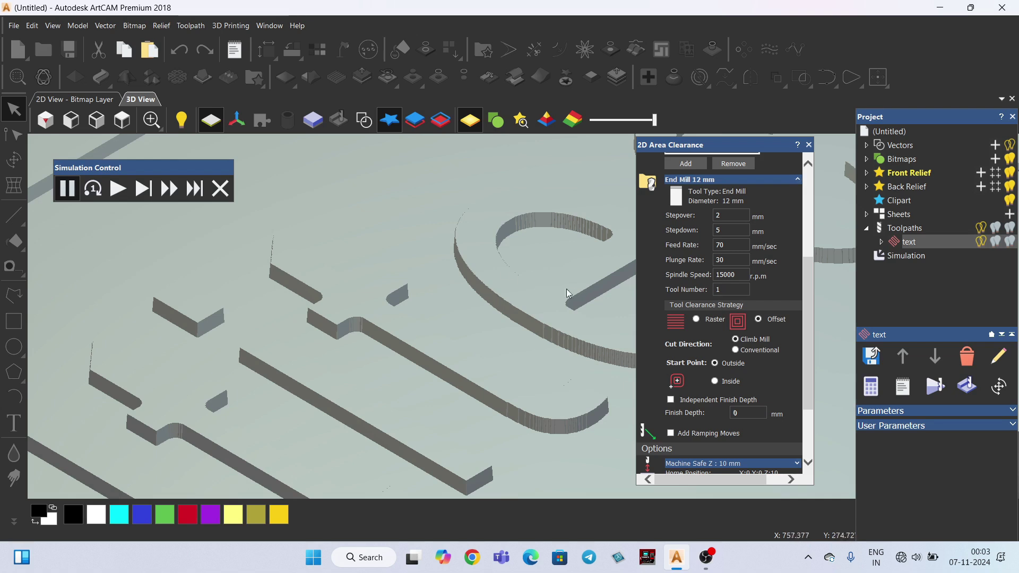
{"action": "scroll", "coordinate": [411, 315], "scroll_direction": "down", "scroll_amount": 2}
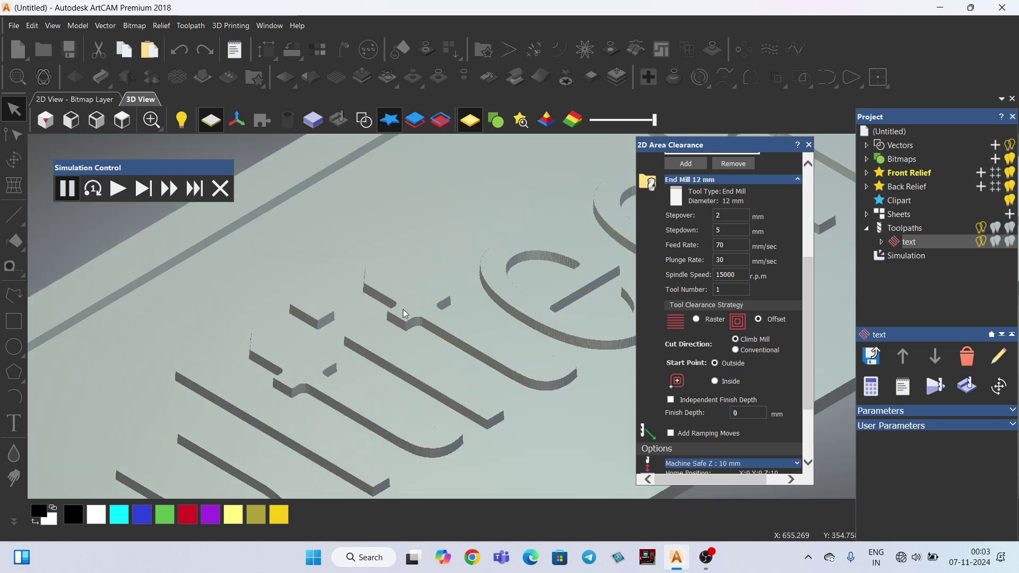
{"action": "scroll", "coordinate": [403, 312], "scroll_direction": "down", "scroll_amount": 2}
{"action": "scroll", "coordinate": [404, 312], "scroll_direction": "up", "scroll_amount": 2}
{"action": "scroll", "coordinate": [405, 313], "scroll_direction": "down", "scroll_amount": 2}
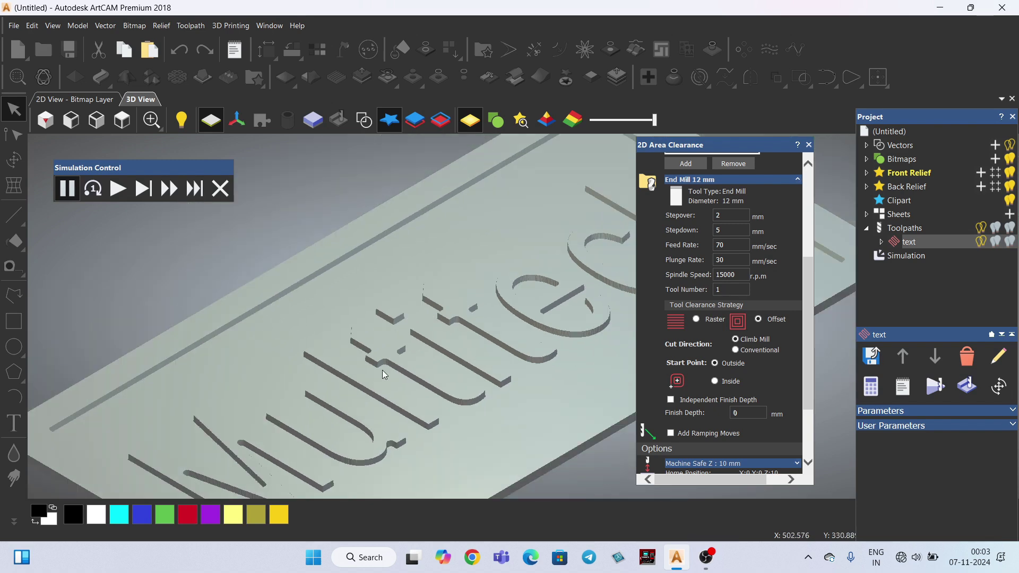
{"action": "scroll", "coordinate": [408, 353], "scroll_direction": "up", "scroll_amount": 3}
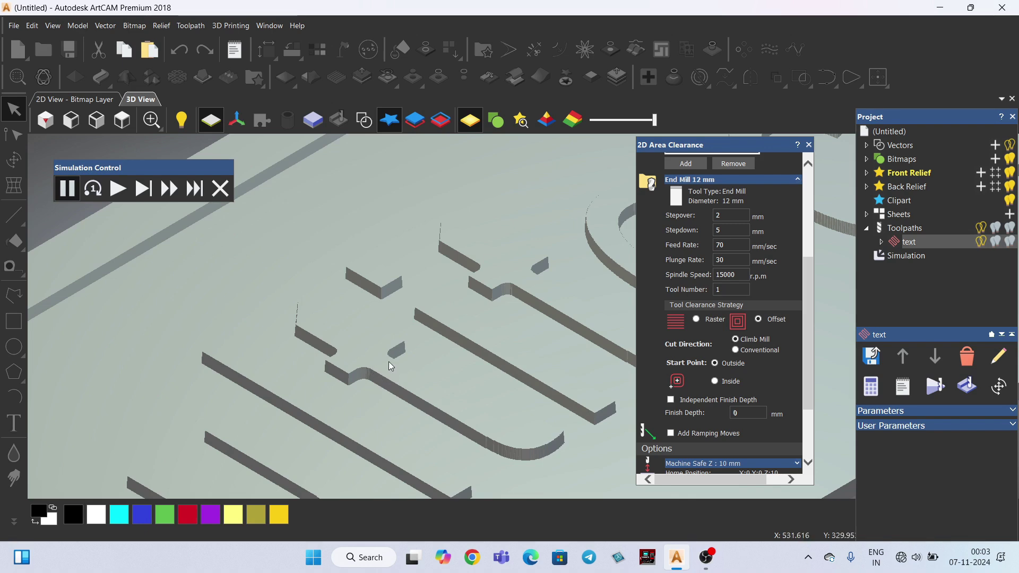
{"action": "scroll", "coordinate": [355, 348], "scroll_direction": "down", "scroll_amount": 5}
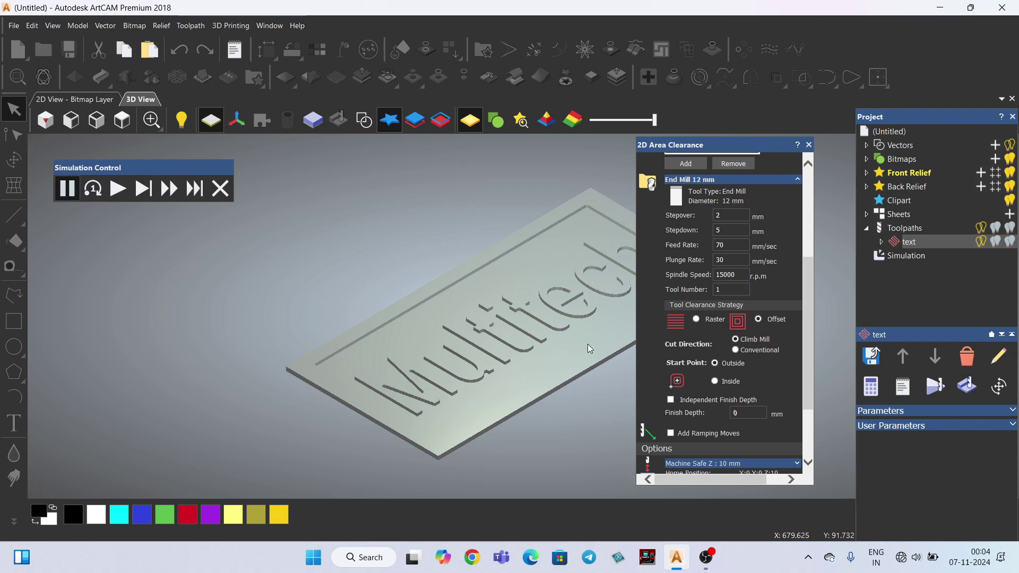
{"action": "scroll", "coordinate": [587, 342], "scroll_direction": "up", "scroll_amount": 4}
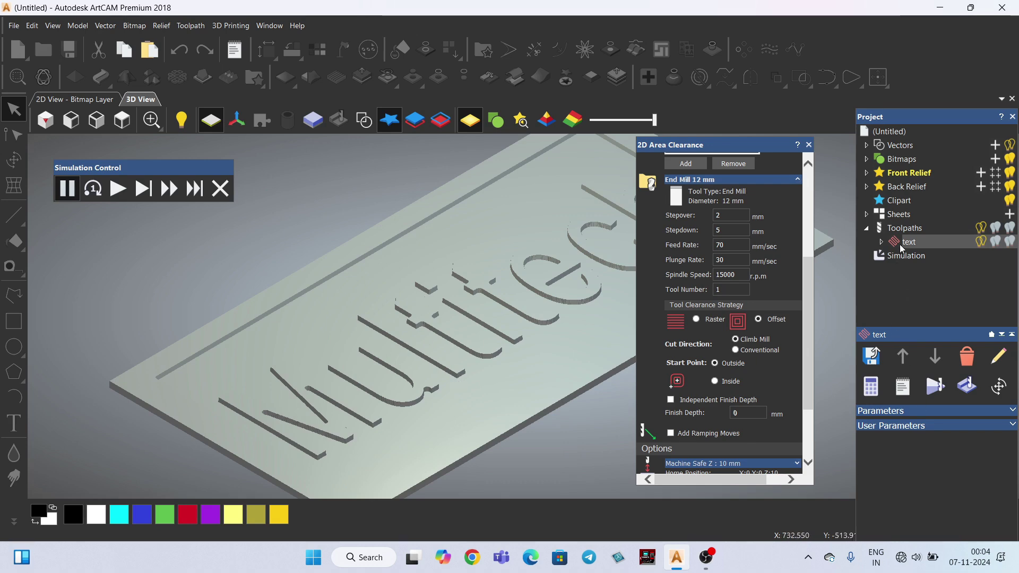
Step: Delete the text toolpath and remove its simulation from the model
{"action": "left_click", "coordinate": [966, 359]}
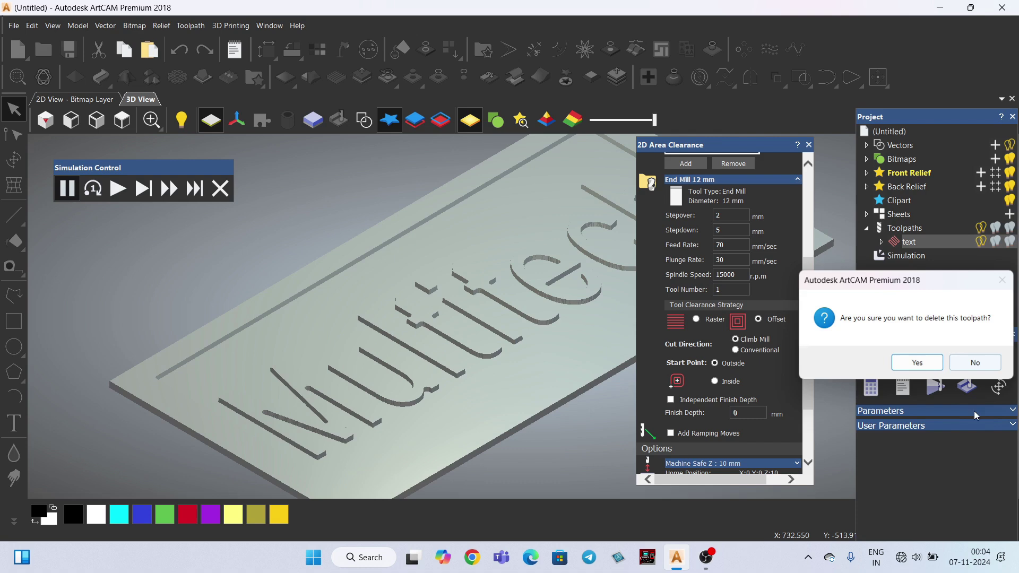
{"action": "left_click", "coordinate": [918, 364]}
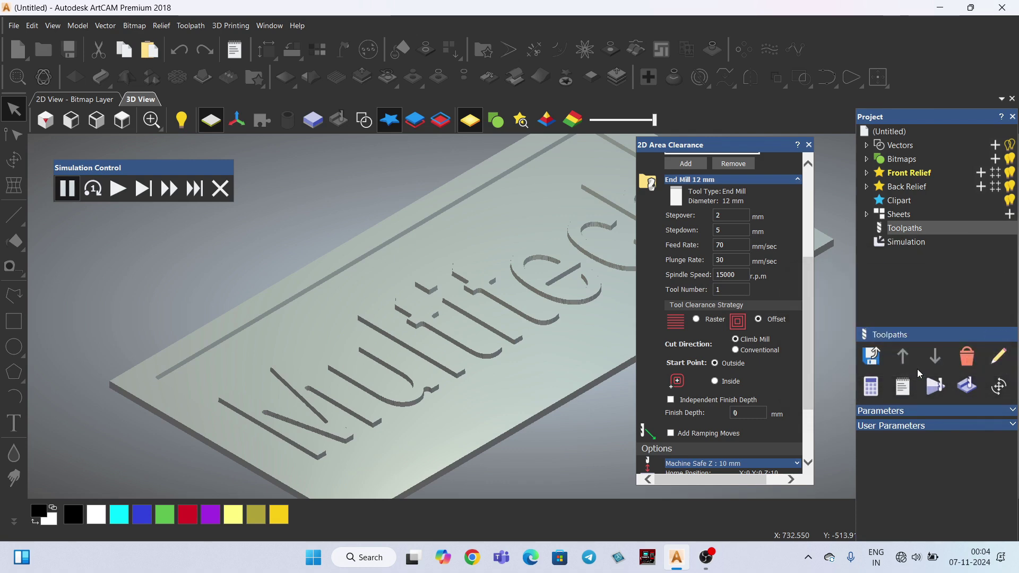
{"action": "left_click", "coordinate": [909, 243]}
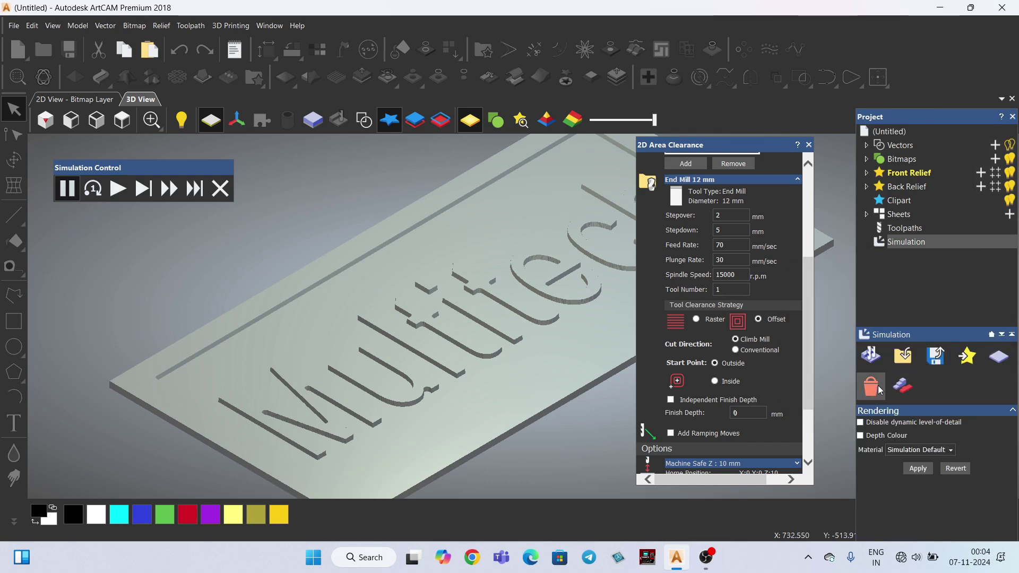
{"action": "left_click", "coordinate": [223, 191]}
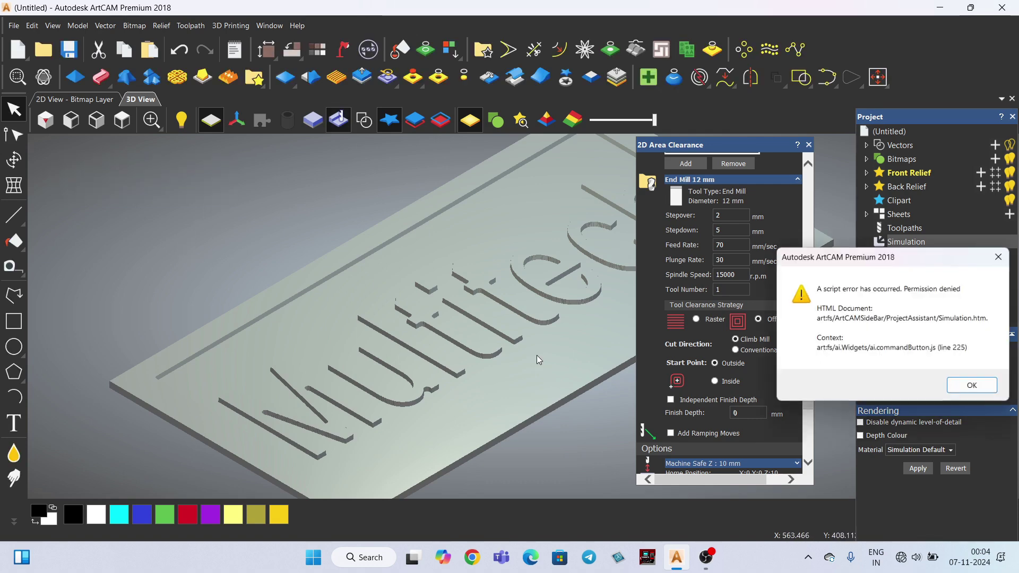
{"action": "left_click", "coordinate": [975, 387]}
{"action": "left_click", "coordinate": [871, 386]}
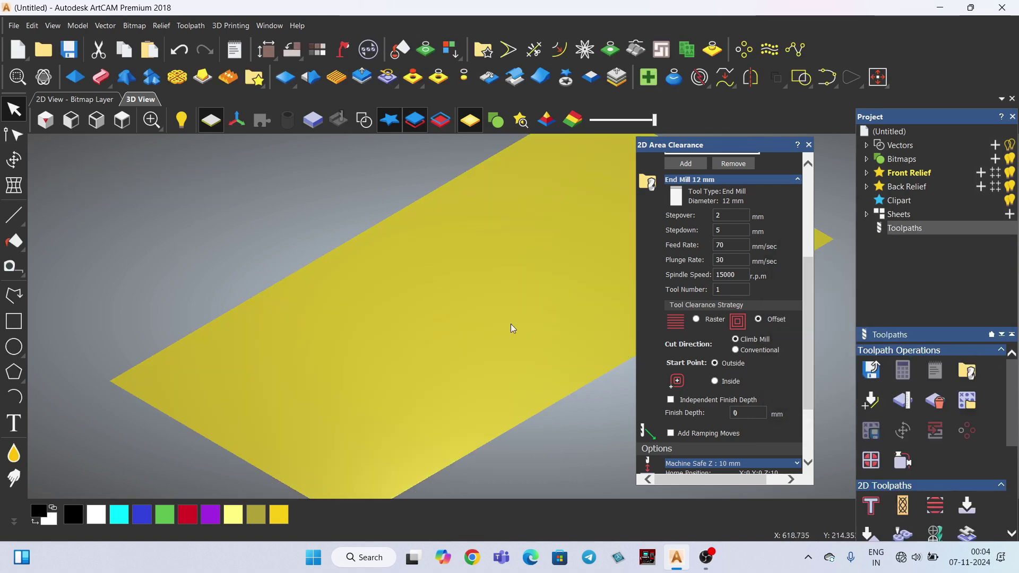
Step: Show the Multitech lettering and border vectors over the relief in the 3D view, seen from above
{"action": "left_click", "coordinate": [364, 119]}
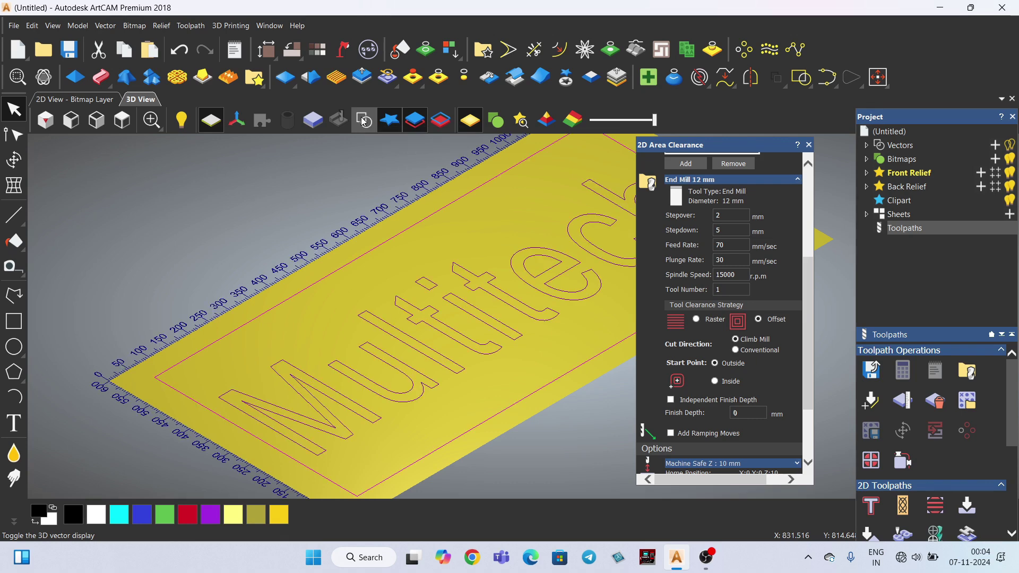
{"action": "left_click", "coordinate": [122, 120]}
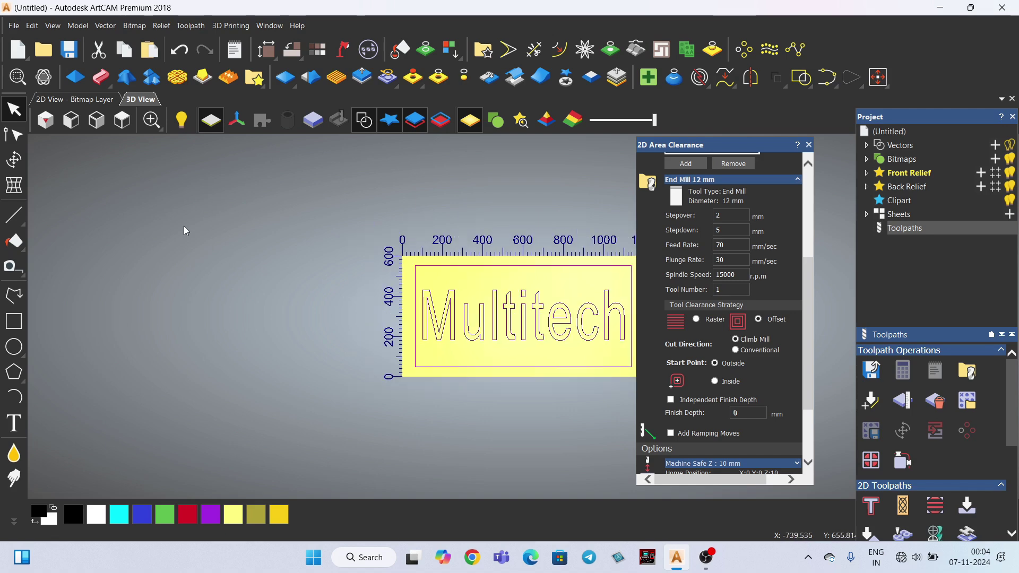
{"action": "scroll", "coordinate": [634, 314], "scroll_direction": "up", "scroll_amount": 2}
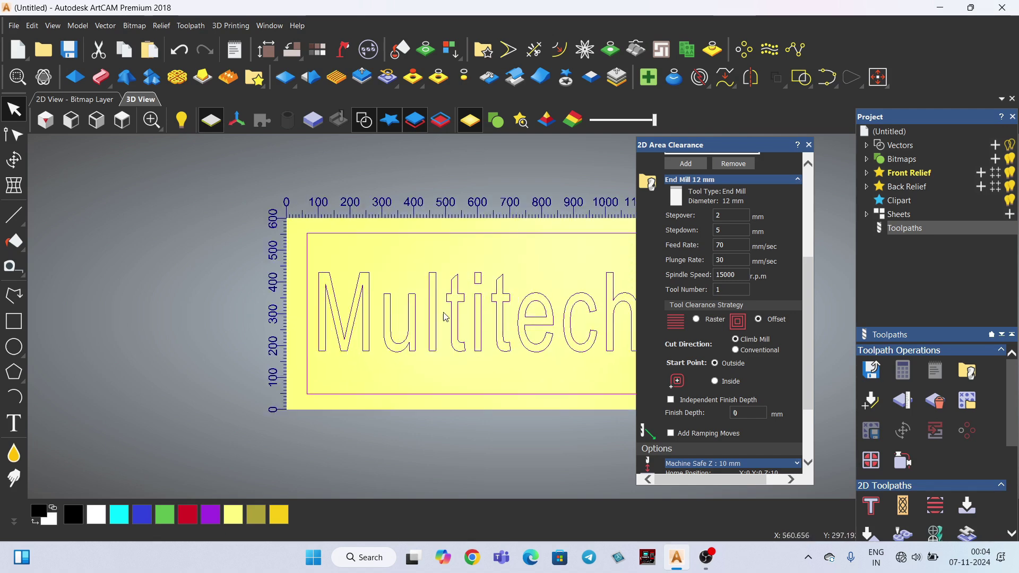
{"action": "scroll", "coordinate": [584, 323], "scroll_direction": "down", "scroll_amount": 3}
{"action": "scroll", "coordinate": [585, 324], "scroll_direction": "up", "scroll_amount": 3}
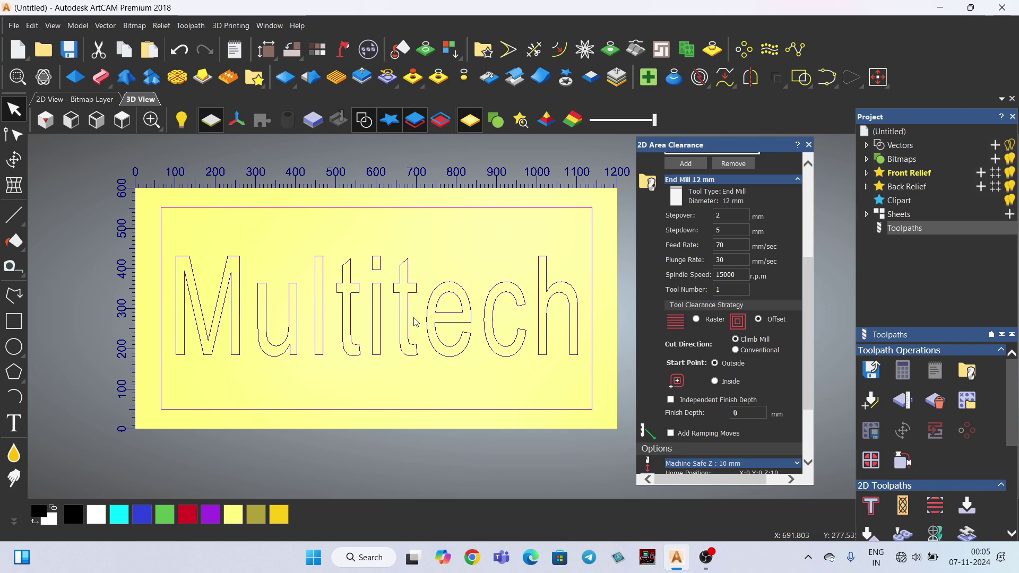
Step: Add the End Mill 3 mm from the wood or plastic roughing and 2D finishing group to the area clearance tools
{"action": "scroll", "coordinate": [745, 310], "scroll_direction": "up", "scroll_amount": 3}
{"action": "scroll", "coordinate": [745, 310], "scroll_direction": "up", "scroll_amount": 2}
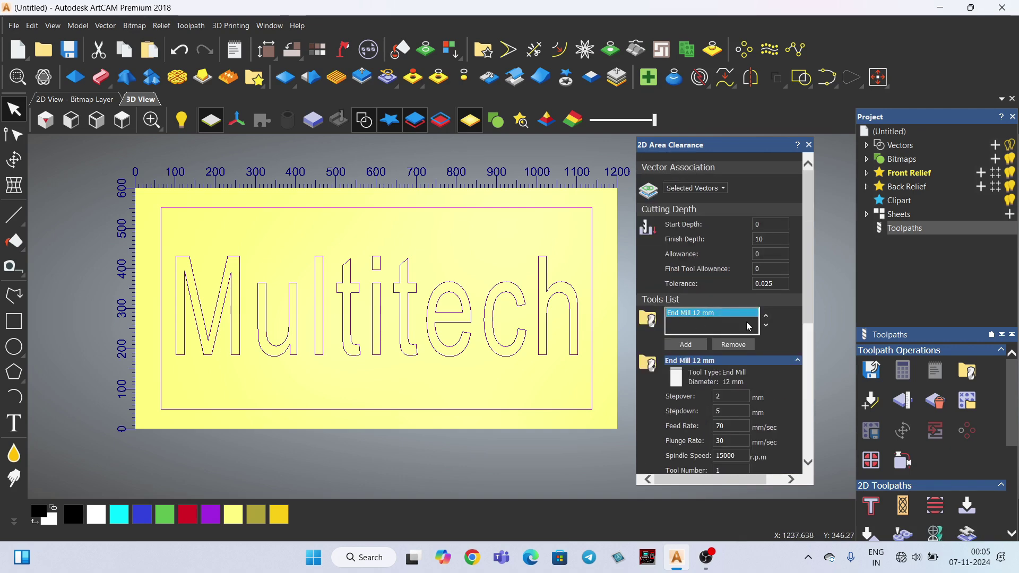
{"action": "scroll", "coordinate": [743, 339], "scroll_direction": "down", "scroll_amount": 2}
{"action": "scroll", "coordinate": [742, 351], "scroll_direction": "down", "scroll_amount": 2}
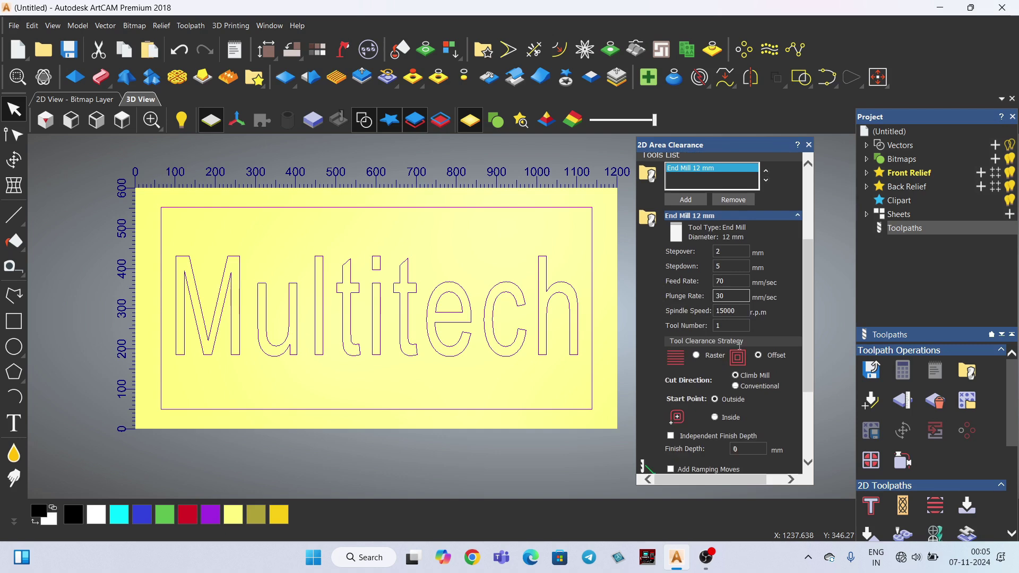
{"action": "scroll", "coordinate": [727, 318], "scroll_direction": "up", "scroll_amount": 2}
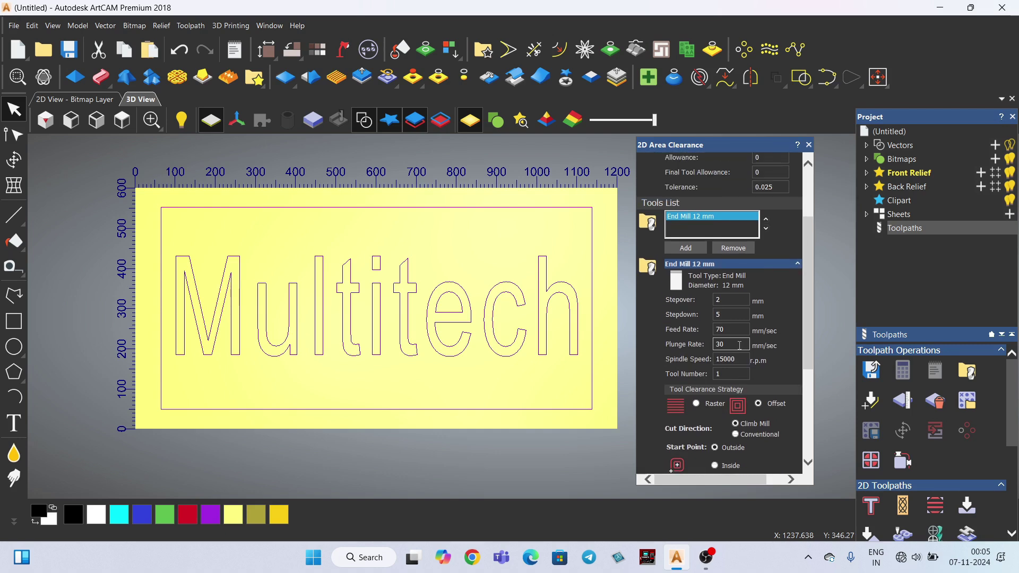
{"action": "left_click", "coordinate": [685, 248]}
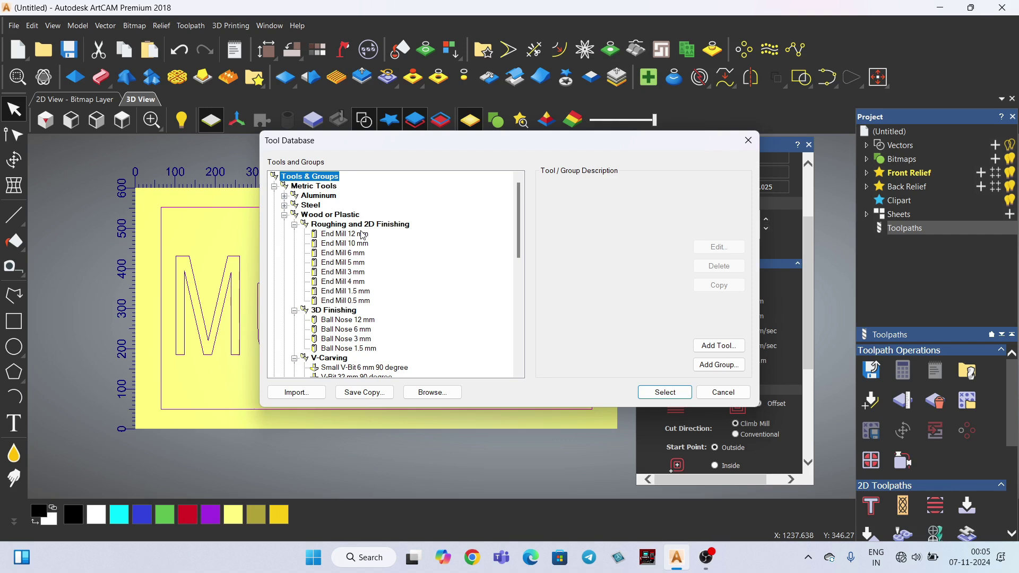
{"action": "left_click", "coordinate": [349, 274]}
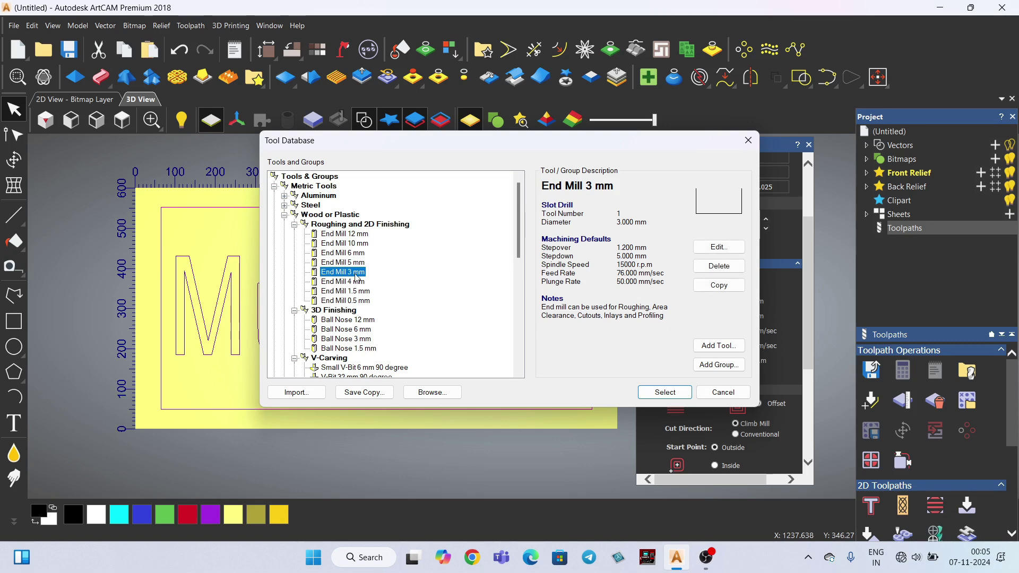
{"action": "left_click", "coordinate": [666, 393]}
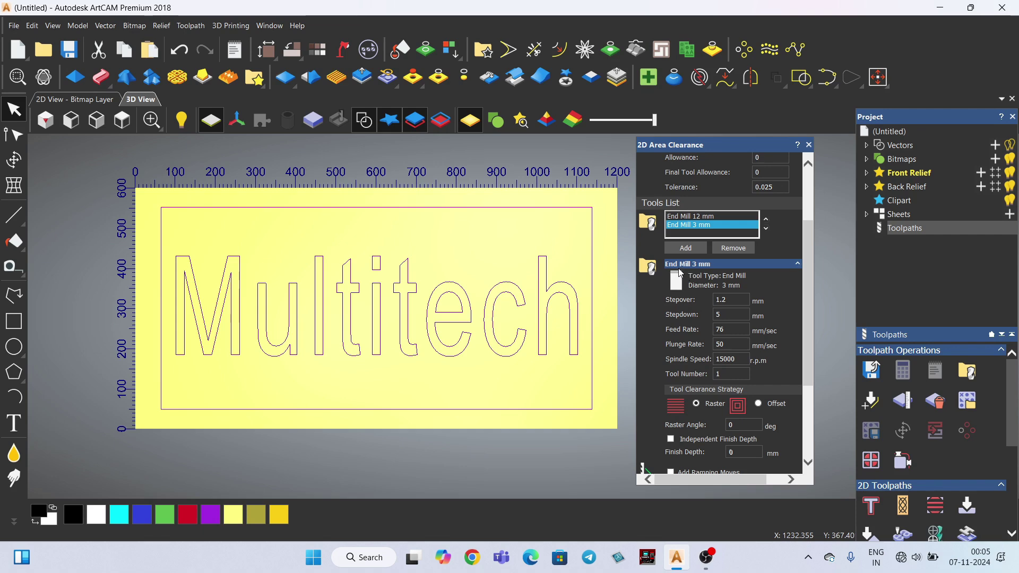
Step: Compare both end mills' settings, and set the 3 mm end mill's stepover to 2 mm and its tool number to 2
{"action": "left_click", "coordinate": [687, 218]}
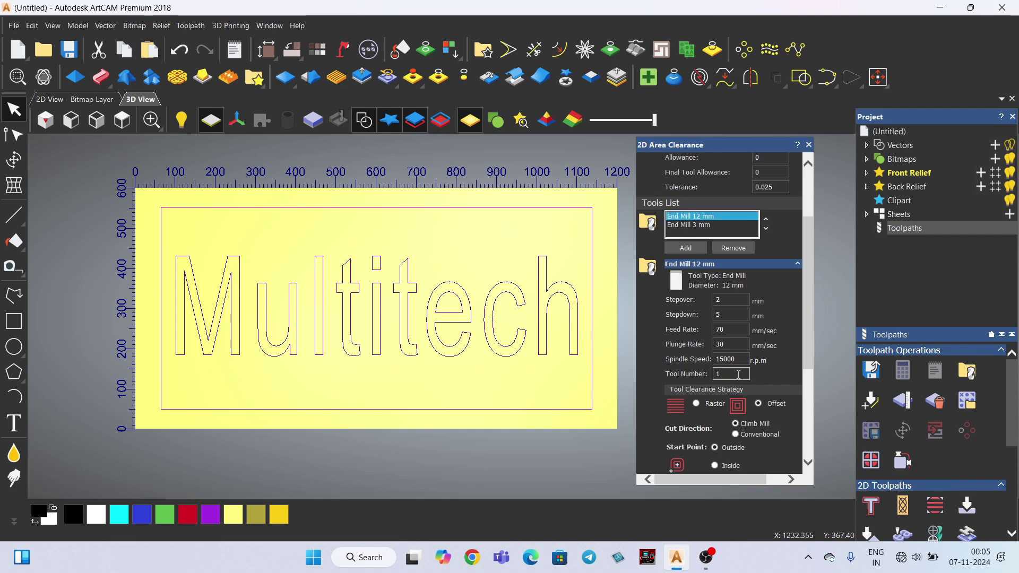
{"action": "left_click", "coordinate": [715, 326]}
{"action": "left_click", "coordinate": [690, 227]}
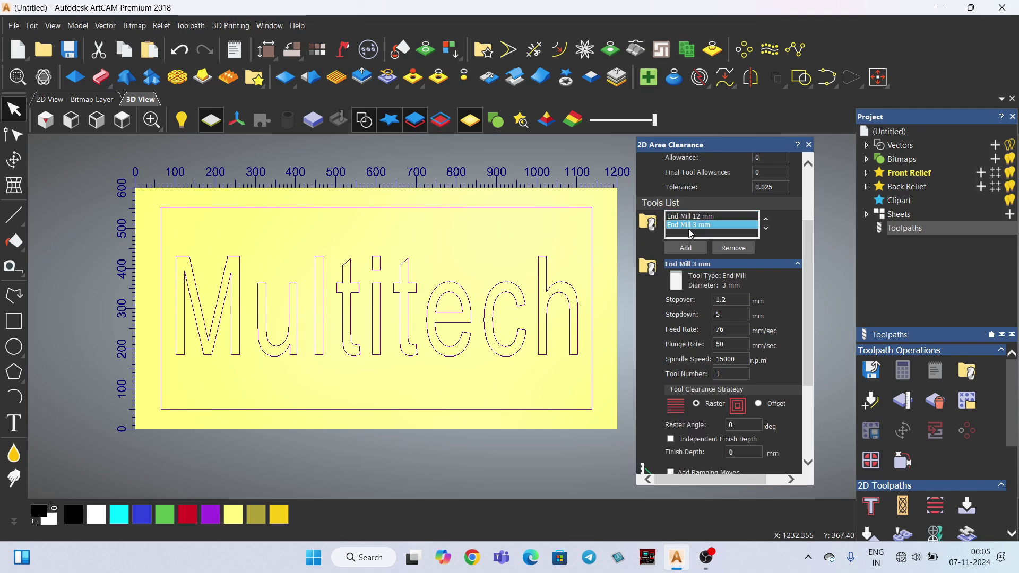
{"action": "key", "text": "Tab"}
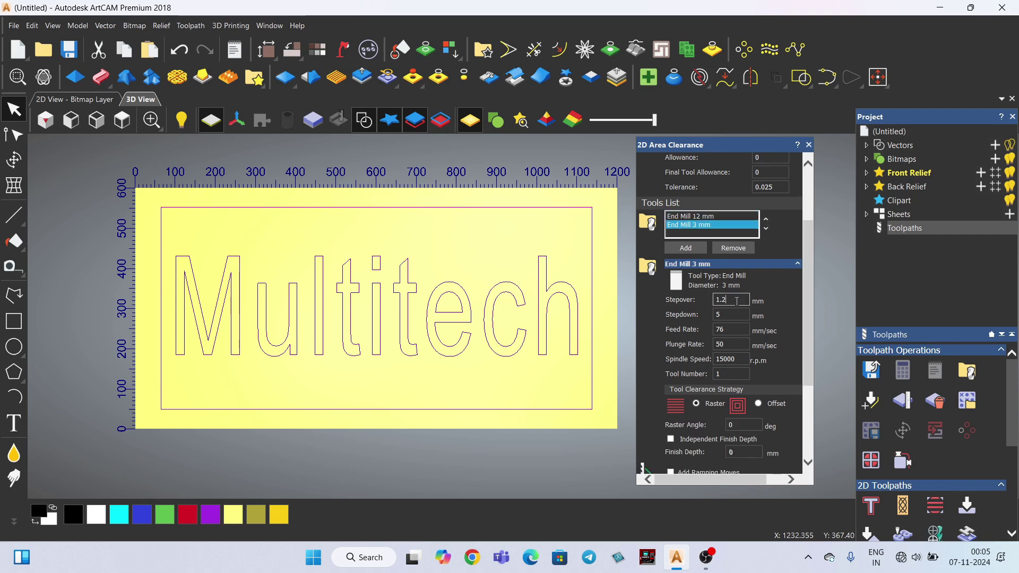
{"action": "type", "text": "2"}
{"action": "left_click", "coordinate": [721, 312]}
{"action": "left_click_drag", "start_coordinate": [734, 315], "coordinate": [714, 320]}
{"action": "left_click_drag", "start_coordinate": [733, 372], "coordinate": [708, 375]}
Step: Calculate the area clearance toolpath named text with the 12 mm and 3 mm end mills and simulate it
{"action": "scroll", "coordinate": [734, 372], "scroll_direction": "down", "scroll_amount": 5}
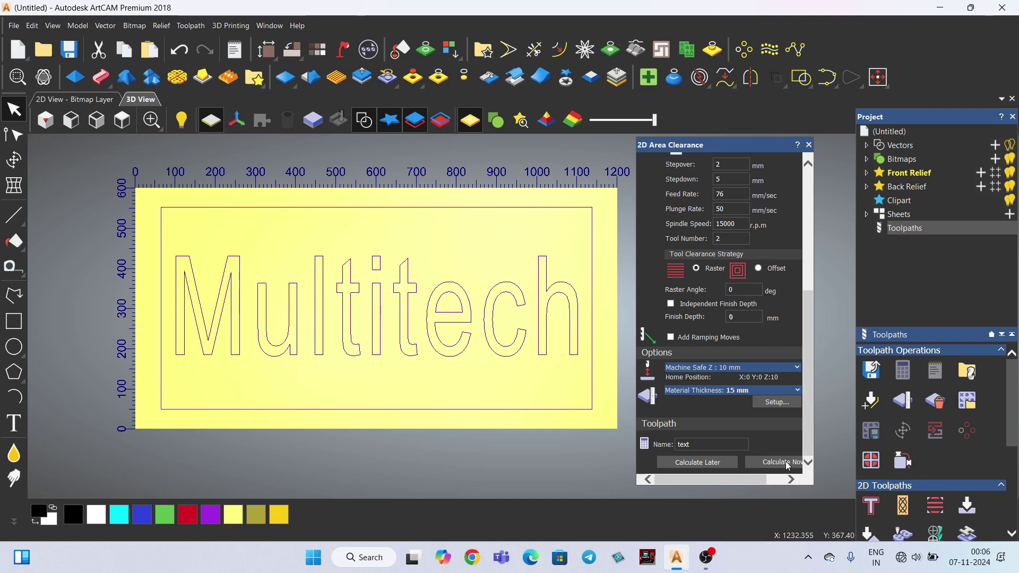
{"action": "left_click", "coordinate": [787, 463]}
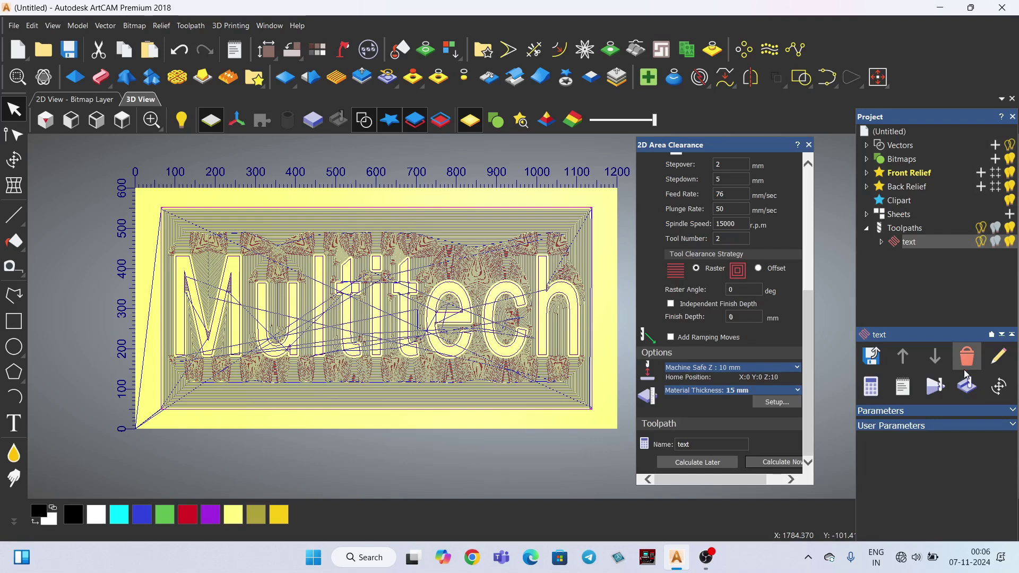
{"action": "left_click", "coordinate": [969, 388]}
{"action": "left_click", "coordinate": [923, 447]}
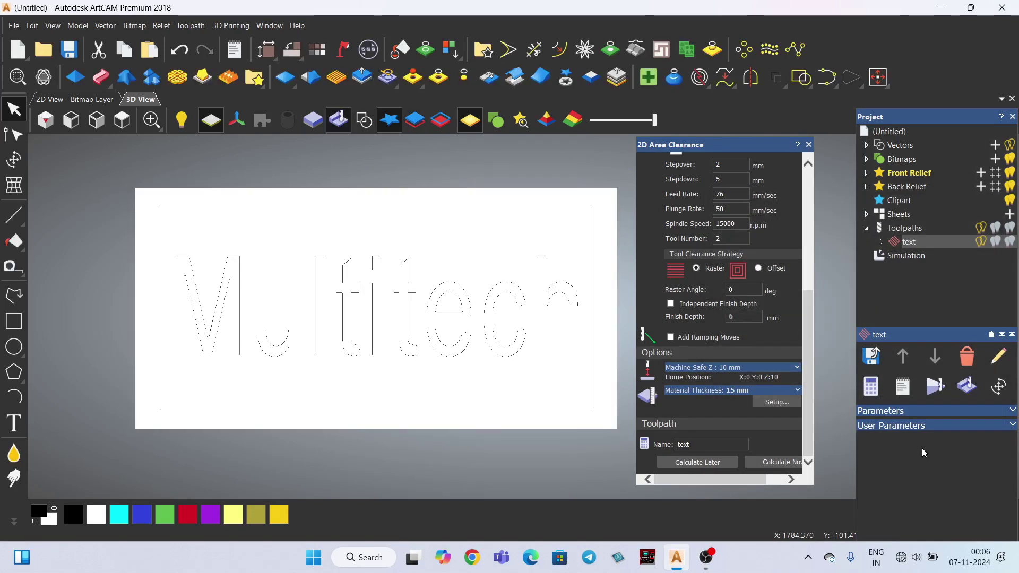
Step: Examine the simulated Multitech lettering in isometric view, checking the narrow areas and inner corners of the letters up close
{"action": "left_click", "coordinate": [43, 128]}
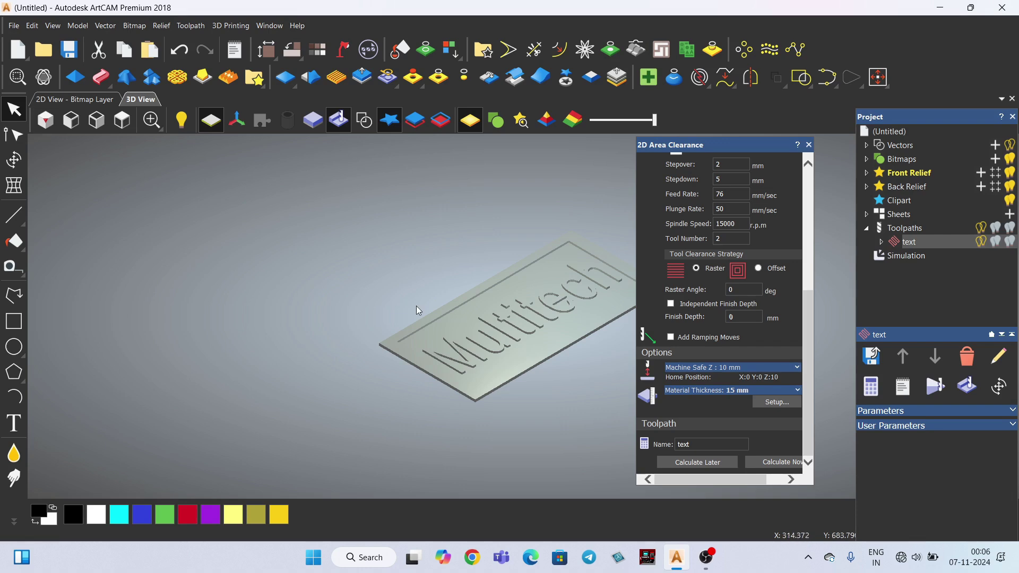
{"action": "scroll", "coordinate": [399, 345], "scroll_direction": "up", "scroll_amount": 5}
{"action": "scroll", "coordinate": [297, 345], "scroll_direction": "up", "scroll_amount": 6}
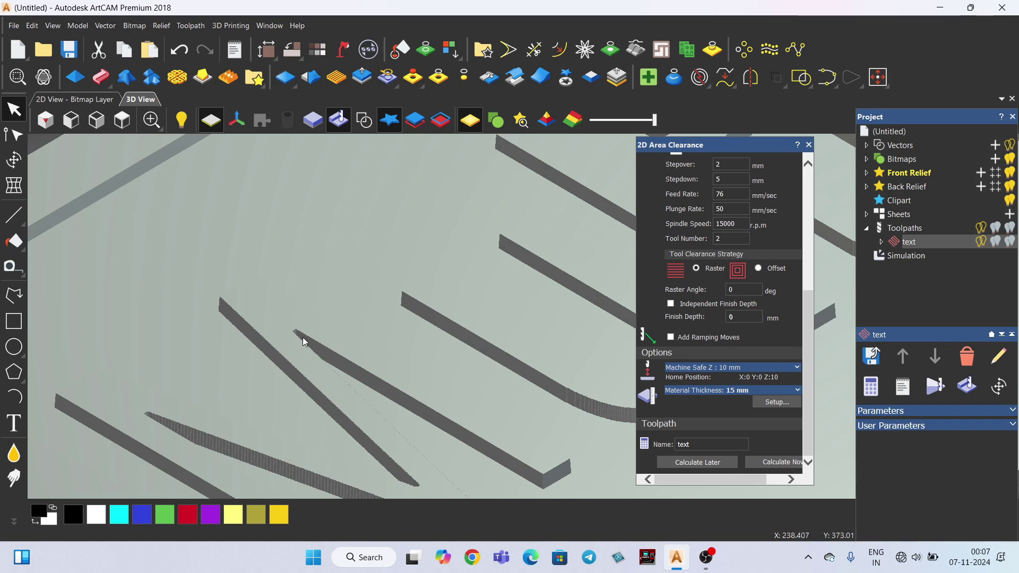
{"action": "scroll", "coordinate": [316, 312], "scroll_direction": "down", "scroll_amount": 2}
{"action": "scroll", "coordinate": [313, 309], "scroll_direction": "down", "scroll_amount": 6}
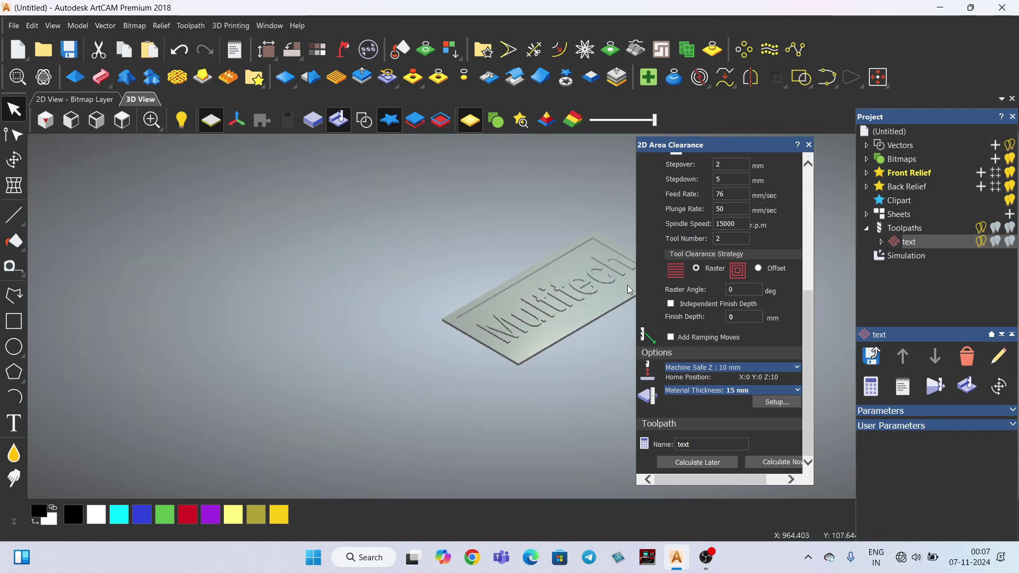
{"action": "scroll", "coordinate": [626, 285], "scroll_direction": "up", "scroll_amount": 5}
{"action": "scroll", "coordinate": [623, 282], "scroll_direction": "down", "scroll_amount": 3}
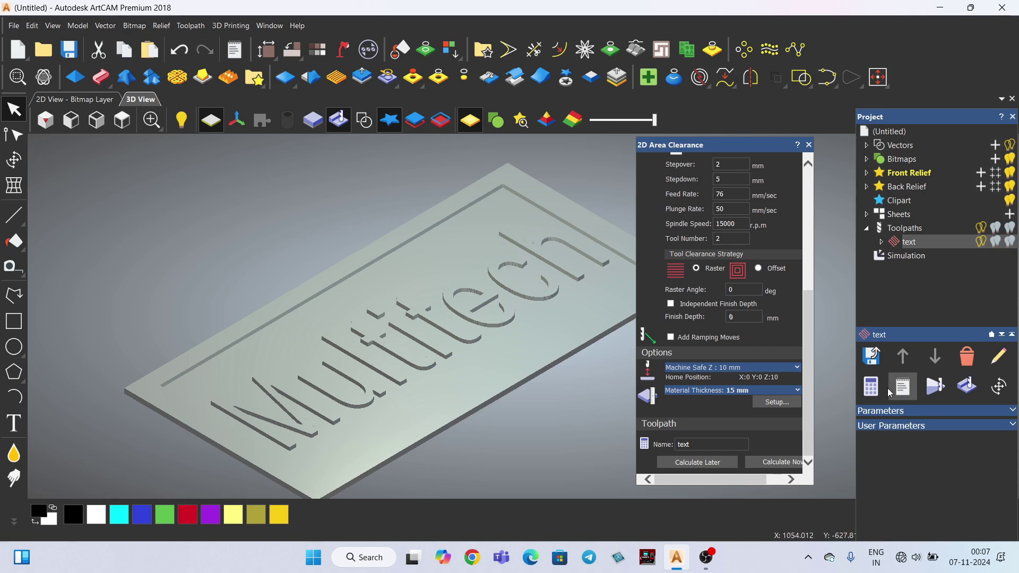
Step: Try to save both end mill toolpaths together as Clearance Text Toolpath in G-Code (mm) (*.tap) format
{"action": "left_click", "coordinate": [872, 357]}
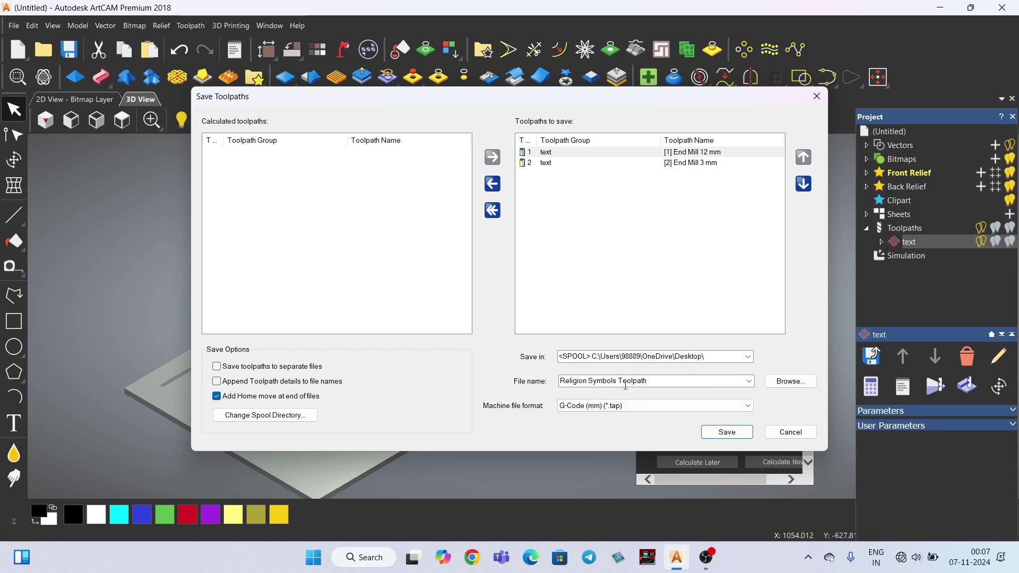
{"action": "left_click", "coordinate": [661, 378]}
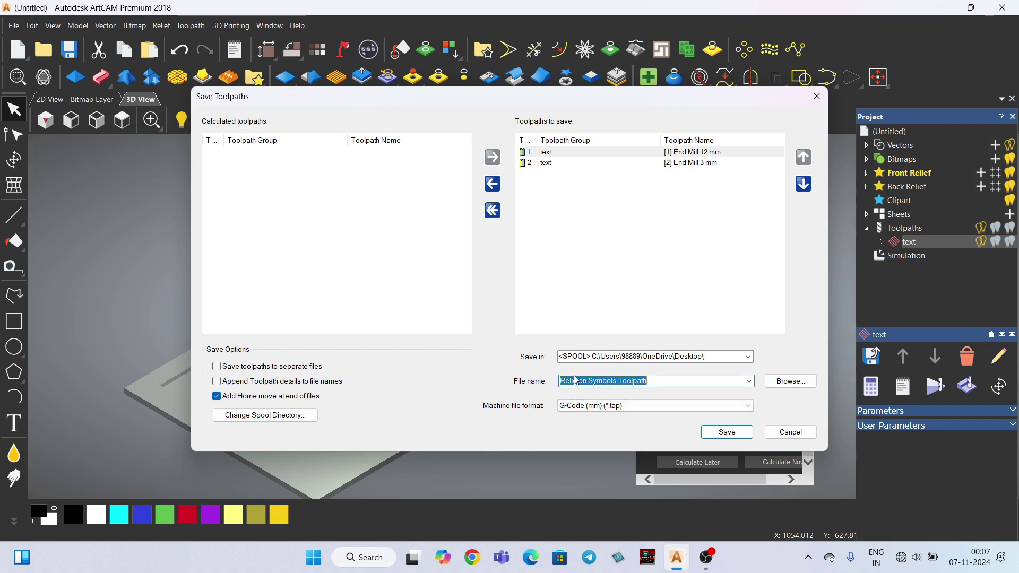
{"action": "type", "text": "C"}
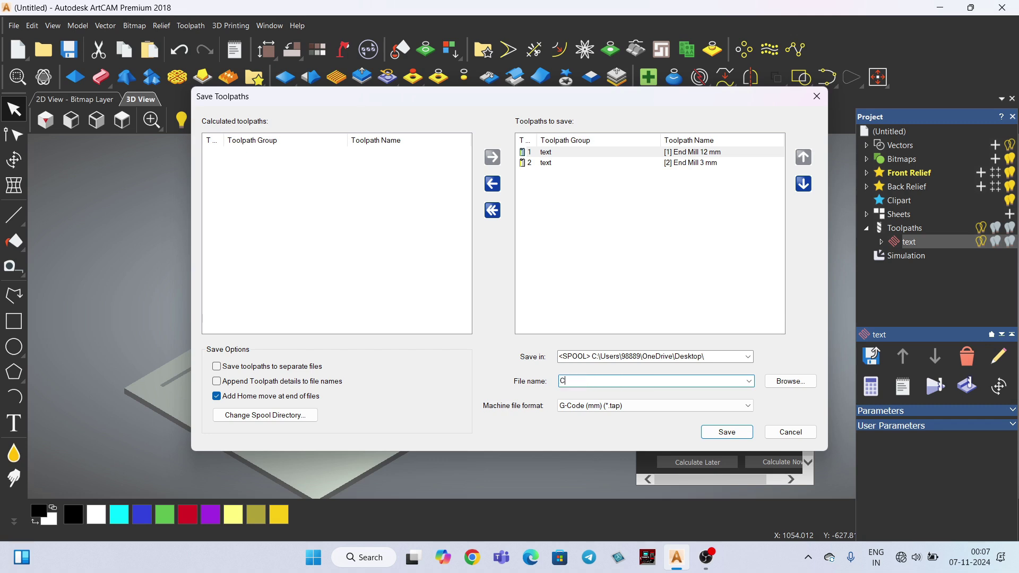
{"action": "type", "text": "learance Text Toolpath"}
{"action": "left_click", "coordinate": [728, 434]}
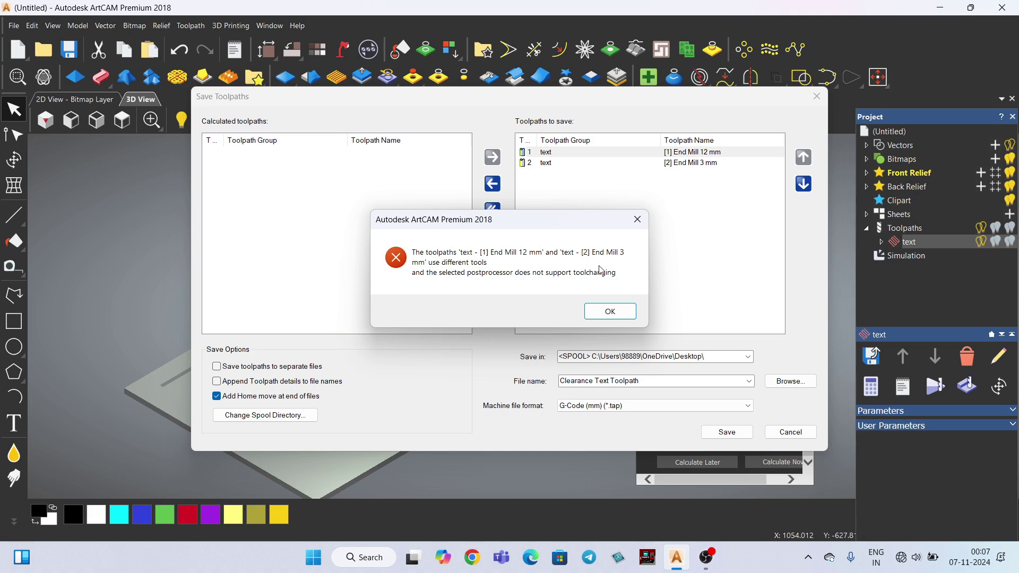
{"action": "left_click", "coordinate": [605, 313]}
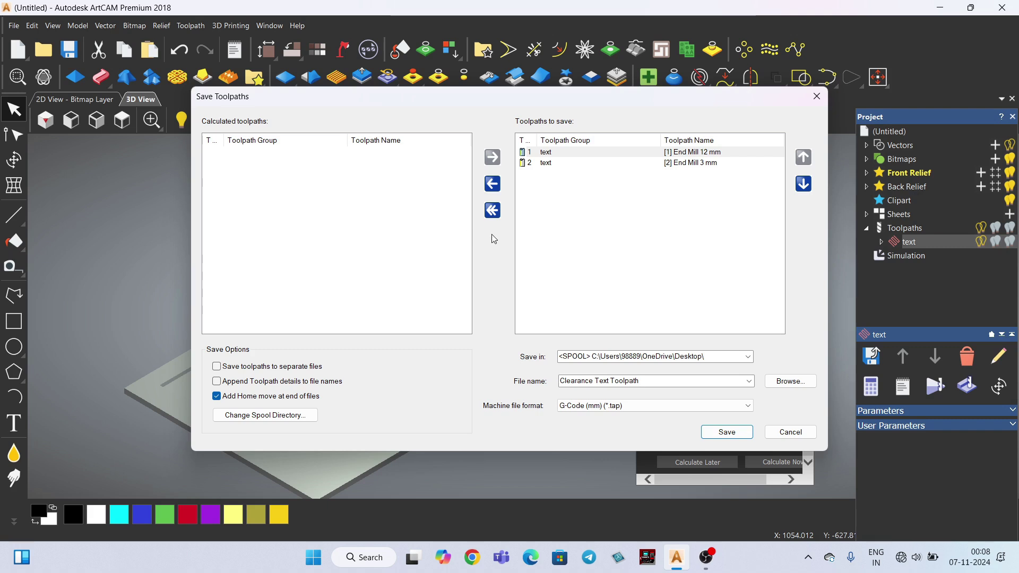
Step: Save only the 12 mm end mill toolpath as Clearance Text Toolpath 12mm in G-Code (mm) (*.tap) format
{"action": "left_click", "coordinate": [495, 213]}
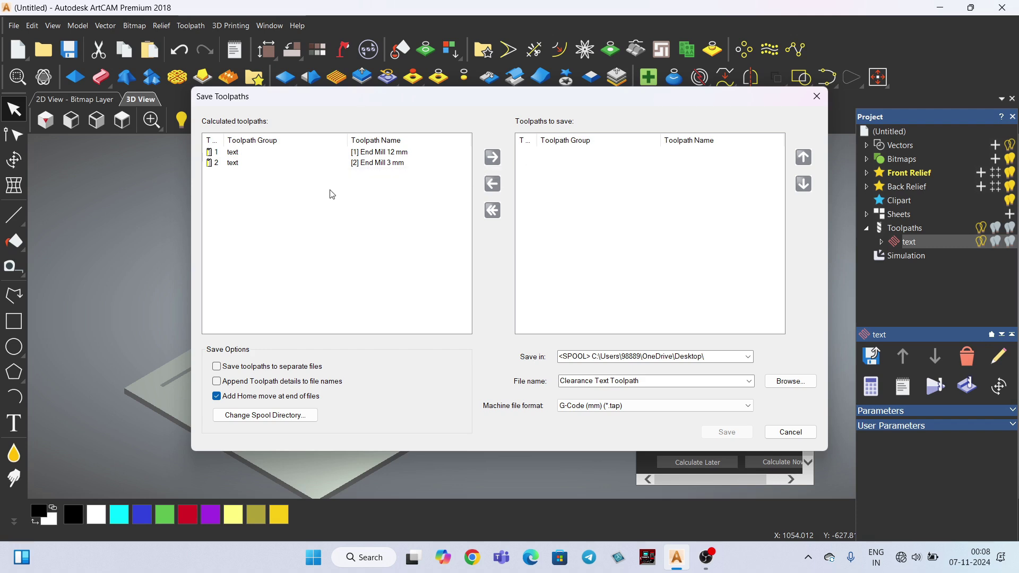
{"action": "left_click", "coordinate": [374, 154]}
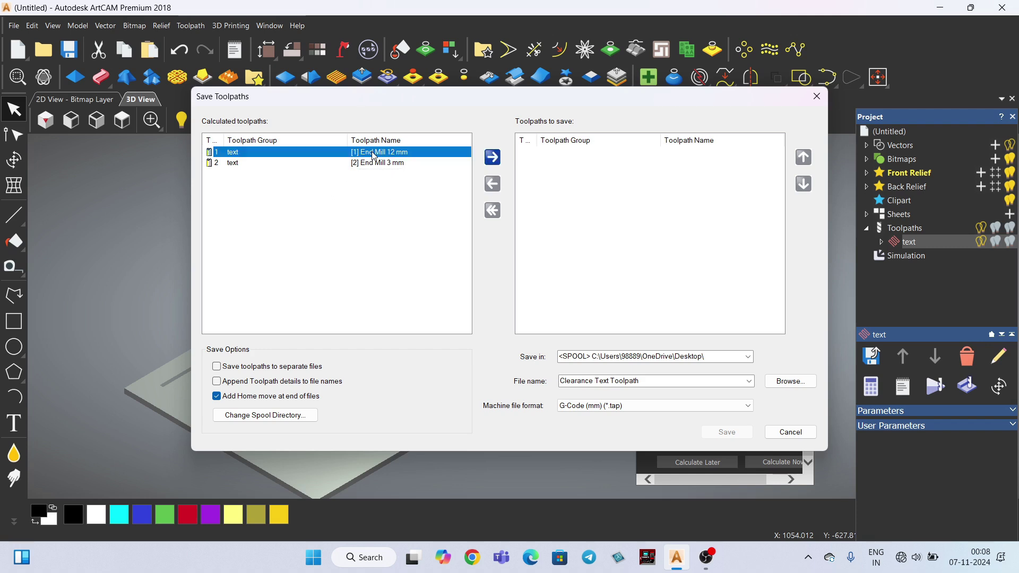
{"action": "left_click", "coordinate": [492, 158]}
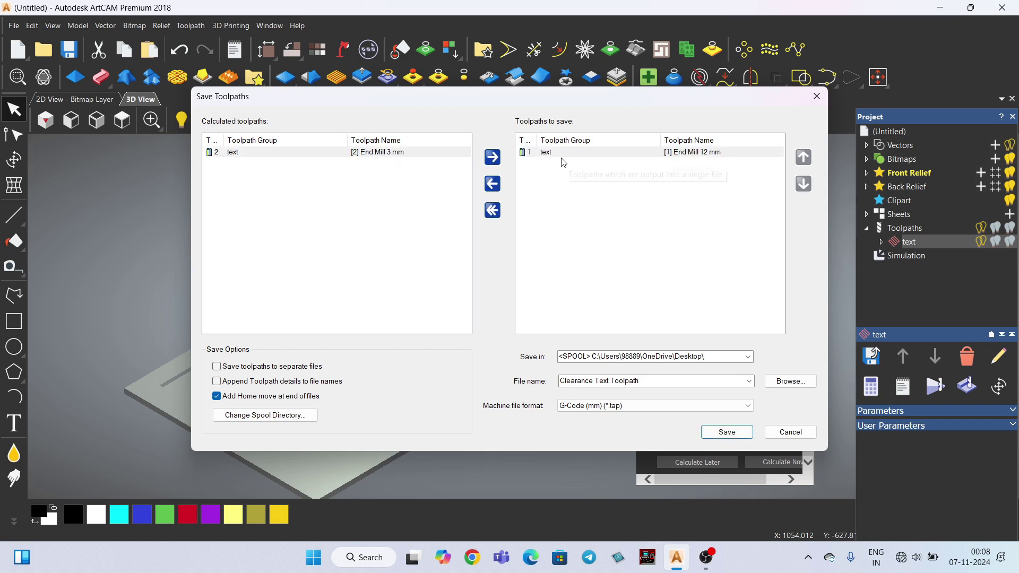
{"action": "left_click", "coordinate": [643, 380]}
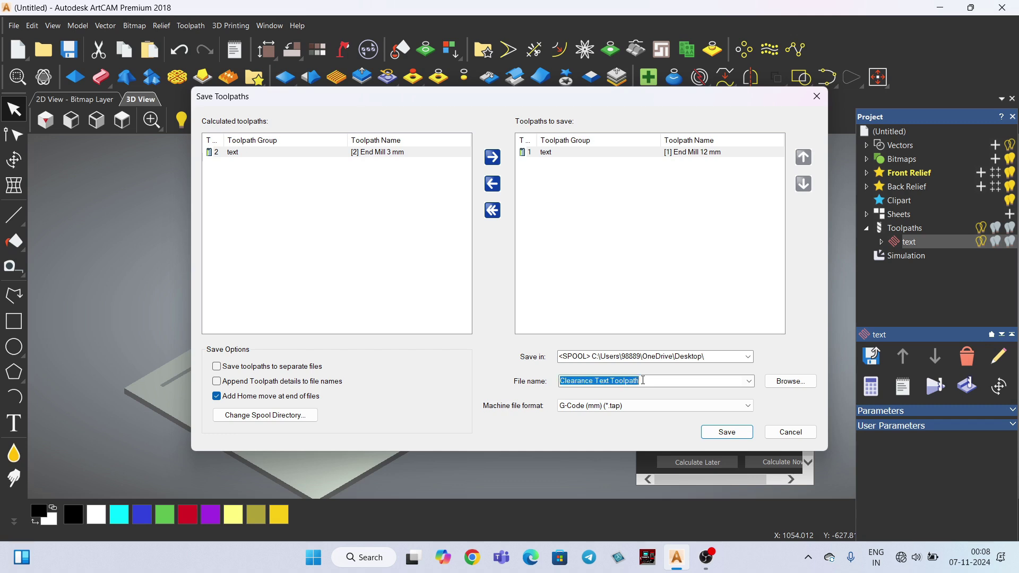
{"action": "left_click", "coordinate": [663, 378]}
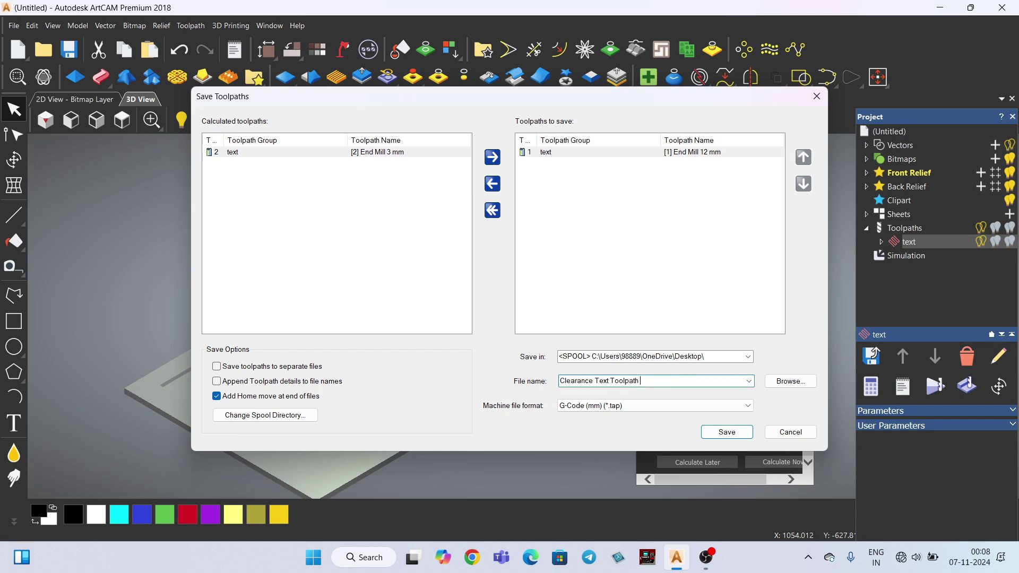
{"action": "type", "text": "12mm"}
{"action": "left_click", "coordinate": [731, 434]}
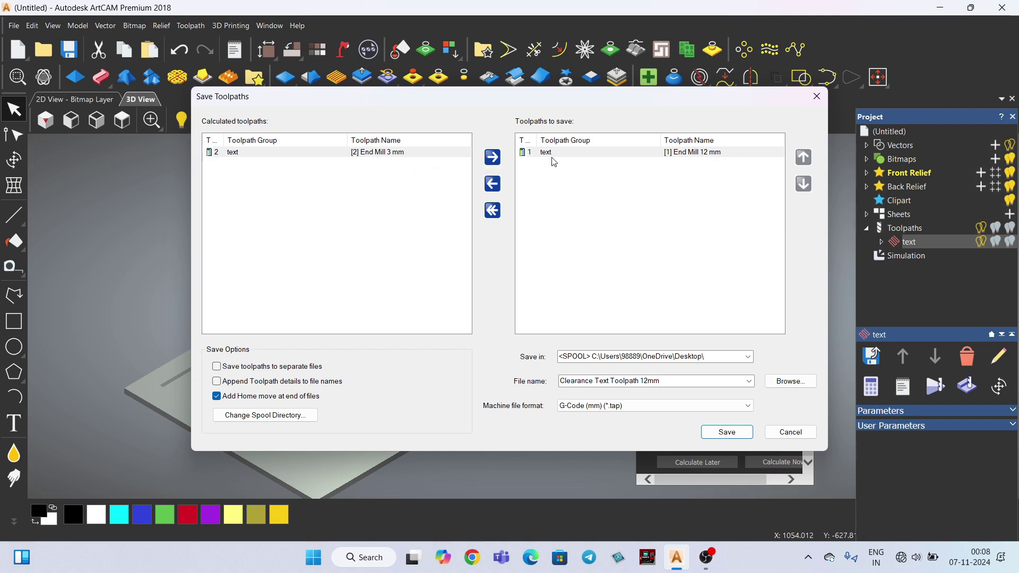
Step: Replace the 12 mm toolpath with the 3 mm end mill toolpath and save it as Clearance Text Toolpath 3mm in G-Code (mm) (*.tap) format
{"action": "left_click", "coordinate": [493, 184]}
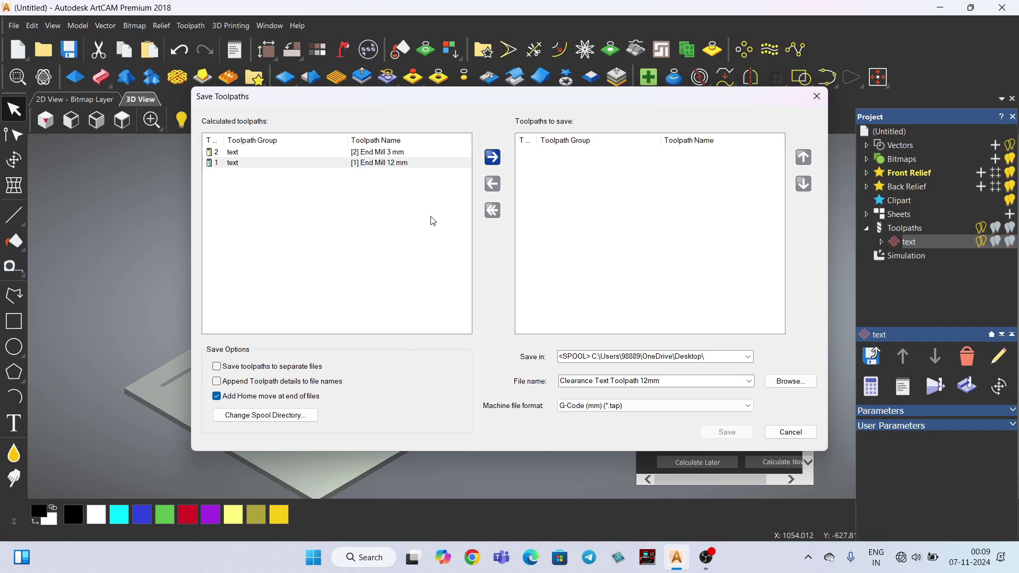
{"action": "left_click", "coordinate": [385, 152]}
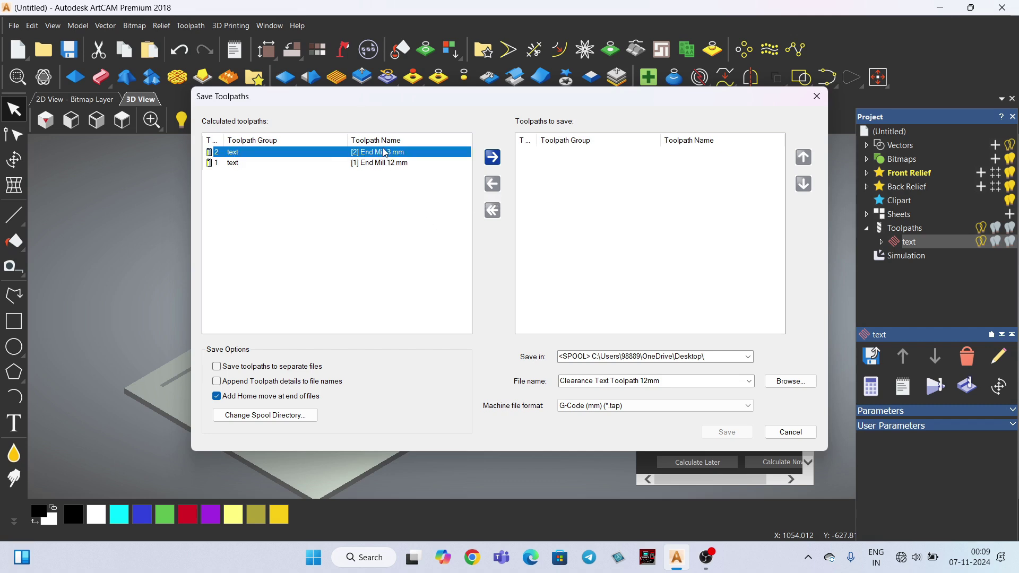
{"action": "left_click", "coordinate": [492, 157]}
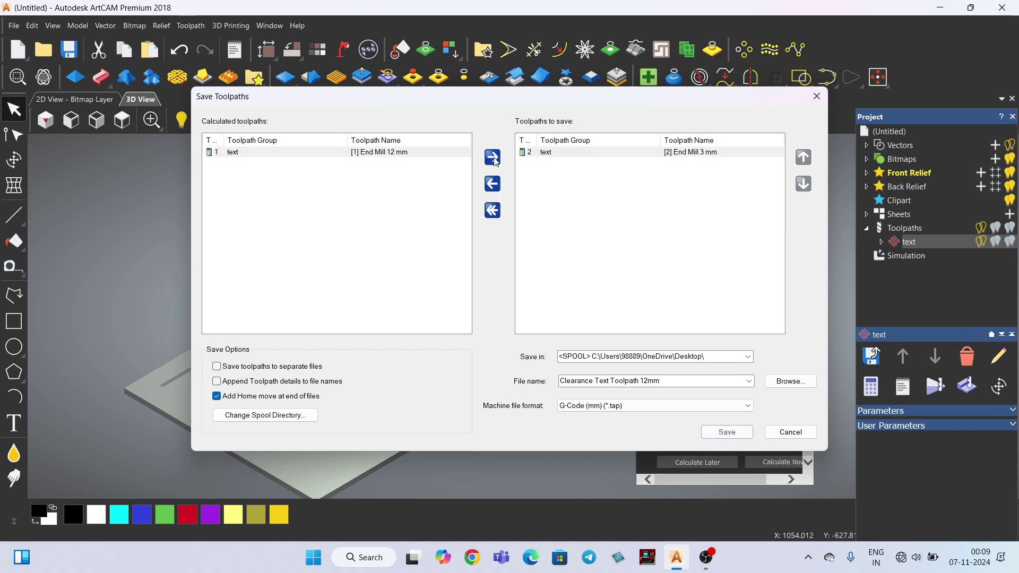
{"action": "left_click", "coordinate": [568, 153]}
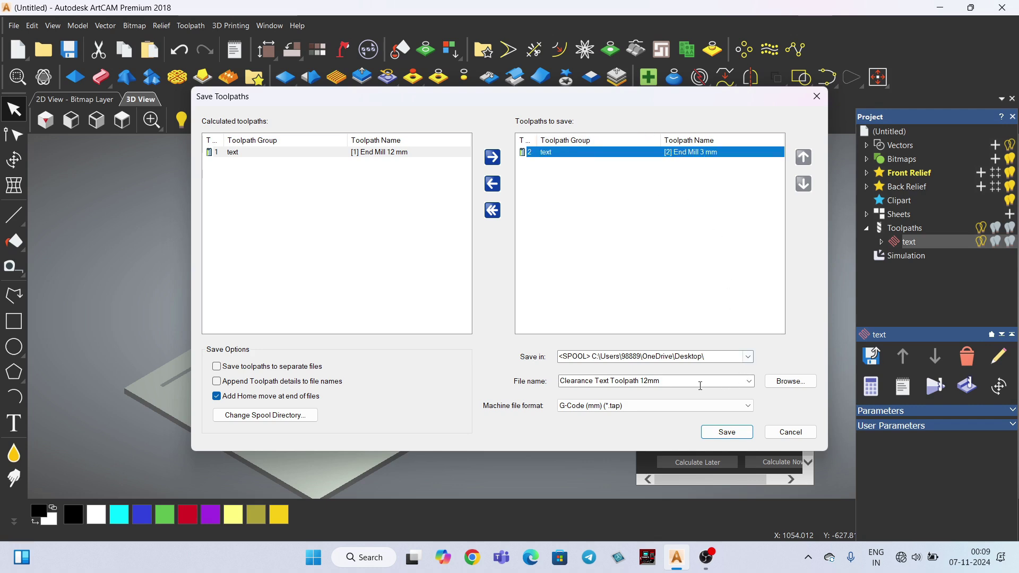
{"action": "double_click", "coordinate": [667, 381]}
{"action": "type", "text": "3"}
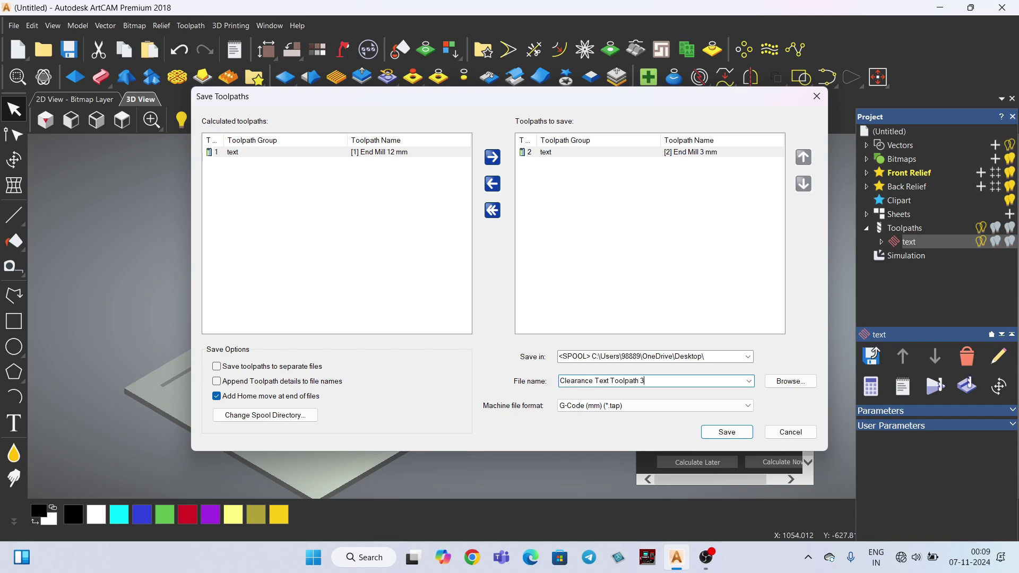
{"action": "type", "text": "mm"}
{"action": "left_click", "coordinate": [730, 434]}
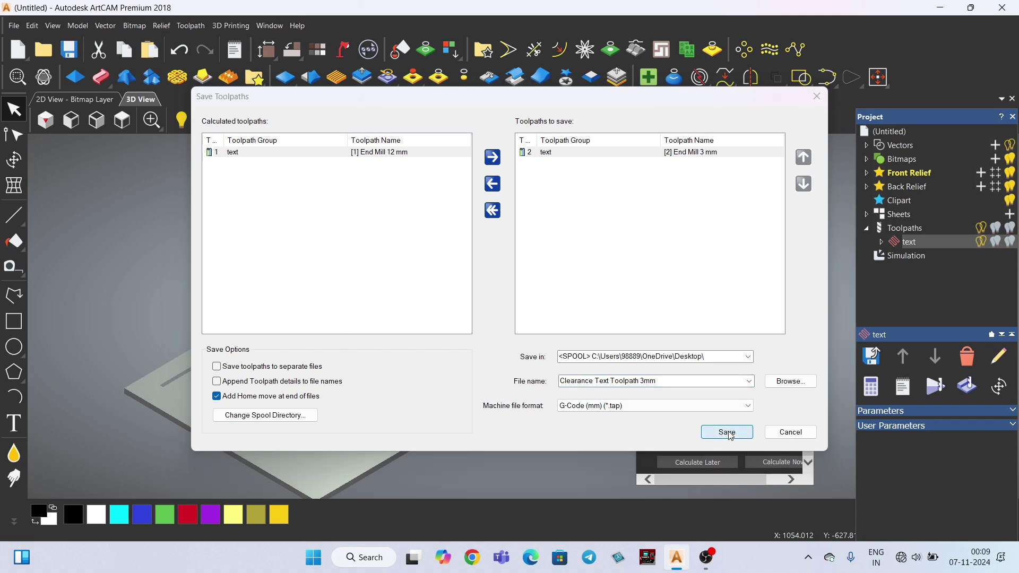
{"action": "left_click", "coordinate": [730, 434]}
{"action": "left_click", "coordinate": [566, 314]}
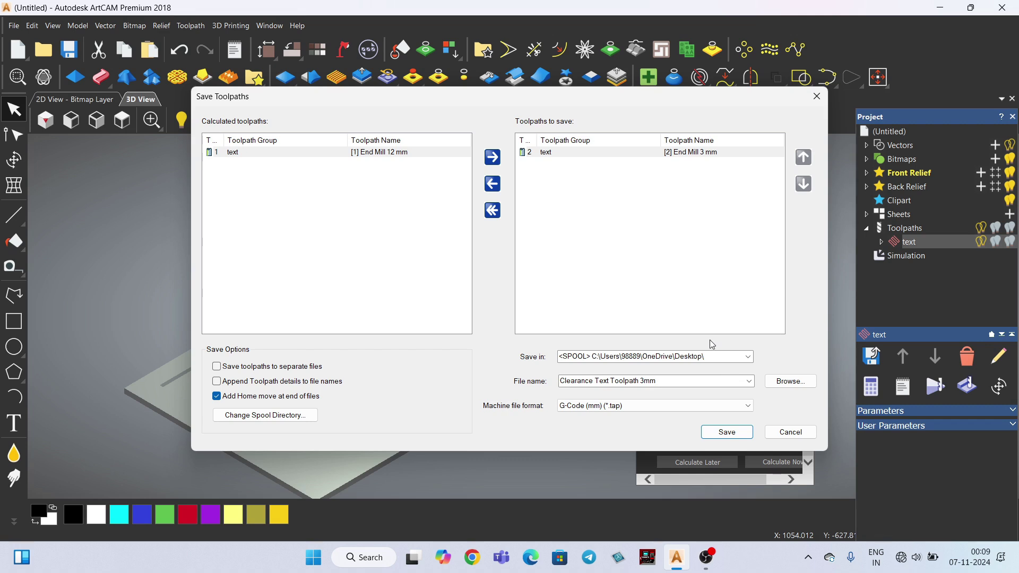
{"action": "left_click", "coordinate": [817, 97]}
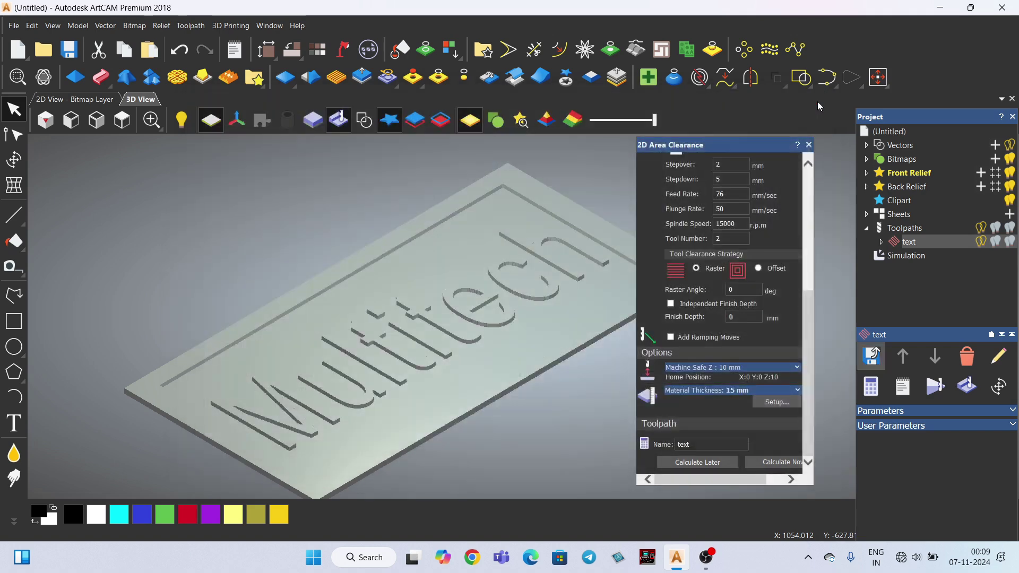